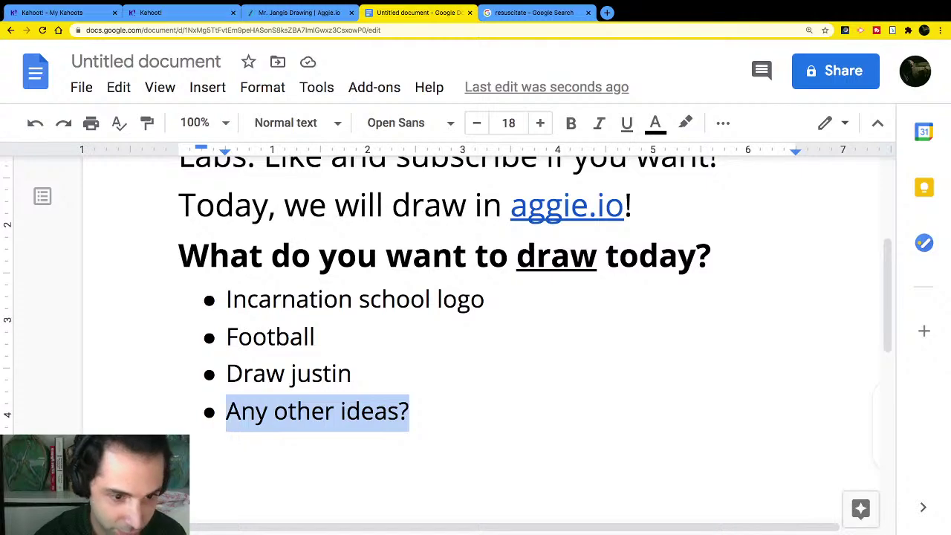
Replace the "Any other ideas?" bullet with a suggestion to draw a named person and add the bullet "Dollar bill or a car or something".
text(Draw rich)
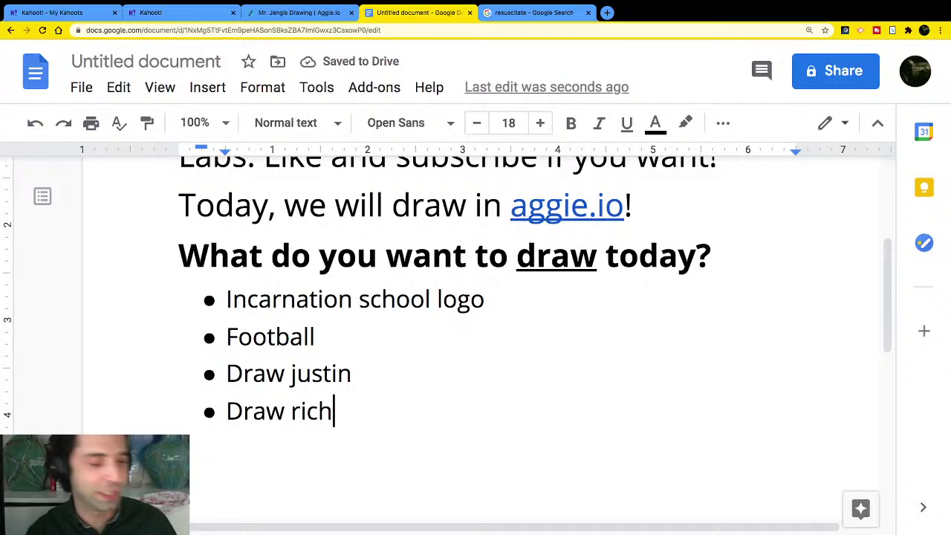
key(Return)
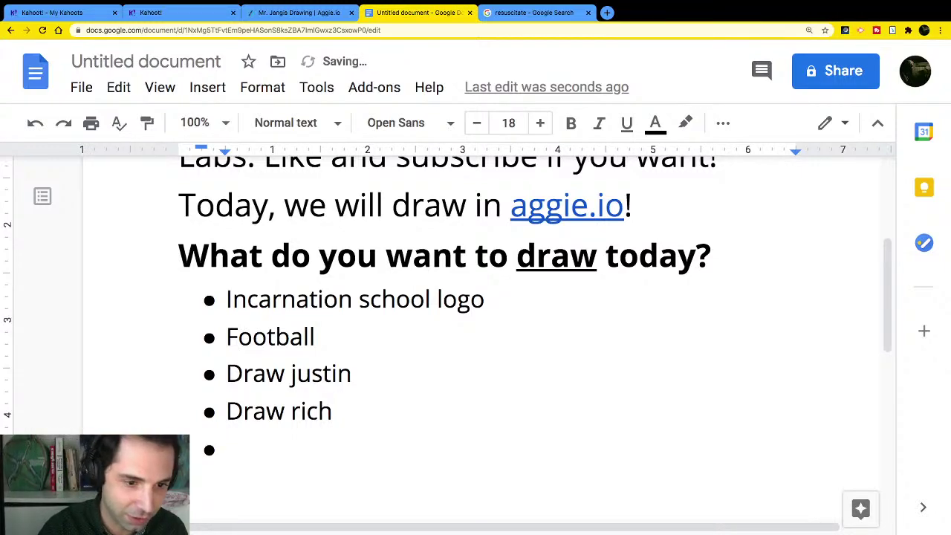
text(Dollar bi)
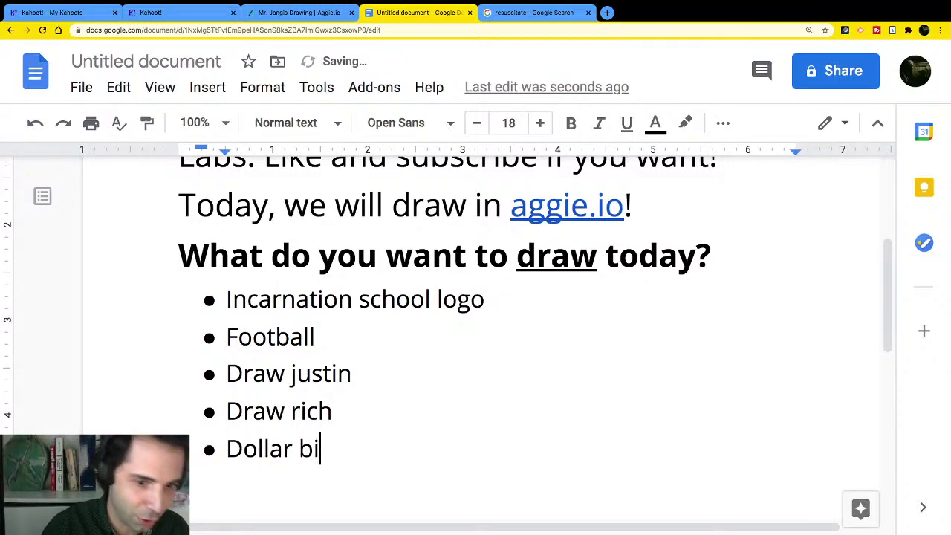
text(ll or a car)
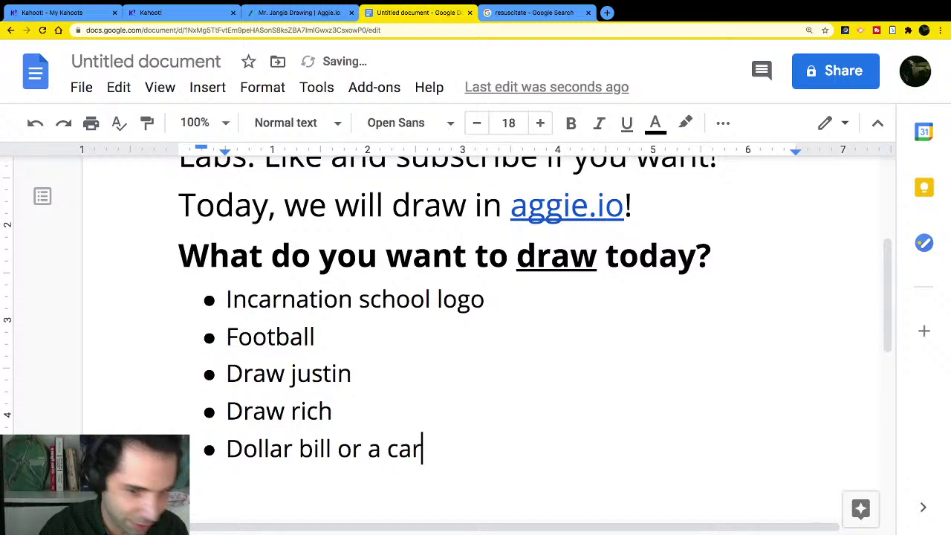
text( or something)
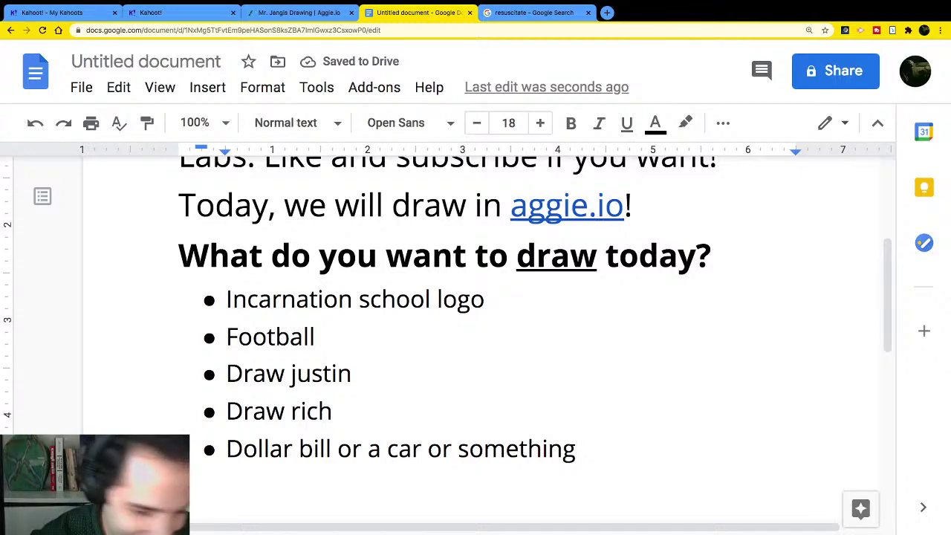
key(Return)
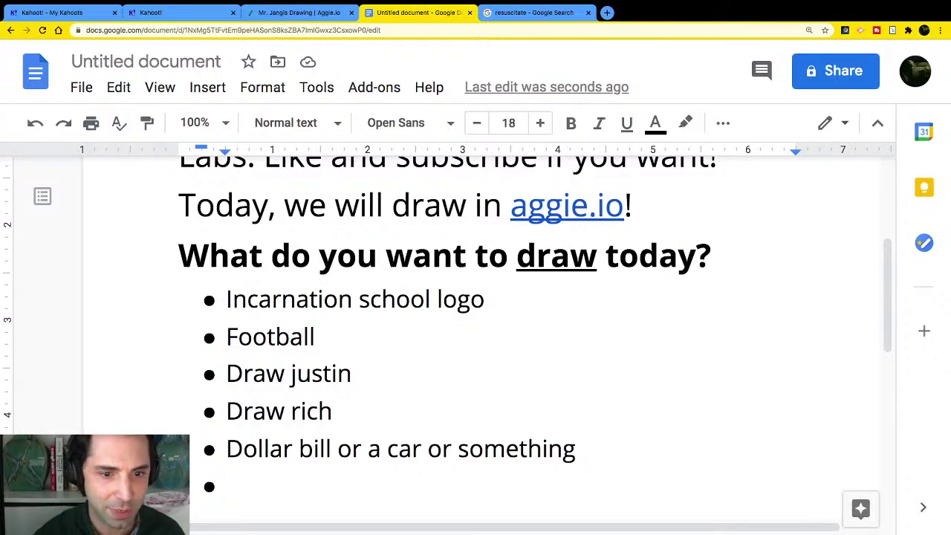
Add "Fish or banana" as the last bullet in the list of drawing ideas.
mouse_move(575, 449)
mouse_down()
mouse_move(339, 411)
mouse_move(290, 336)
mouse_move(282, 300)
mouse_up()
click(352, 374)
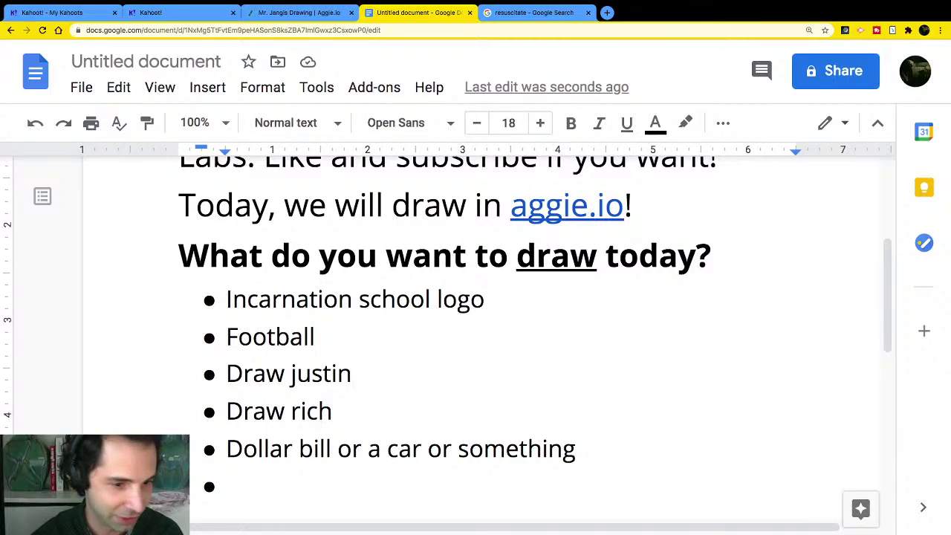
double_click(234, 487)
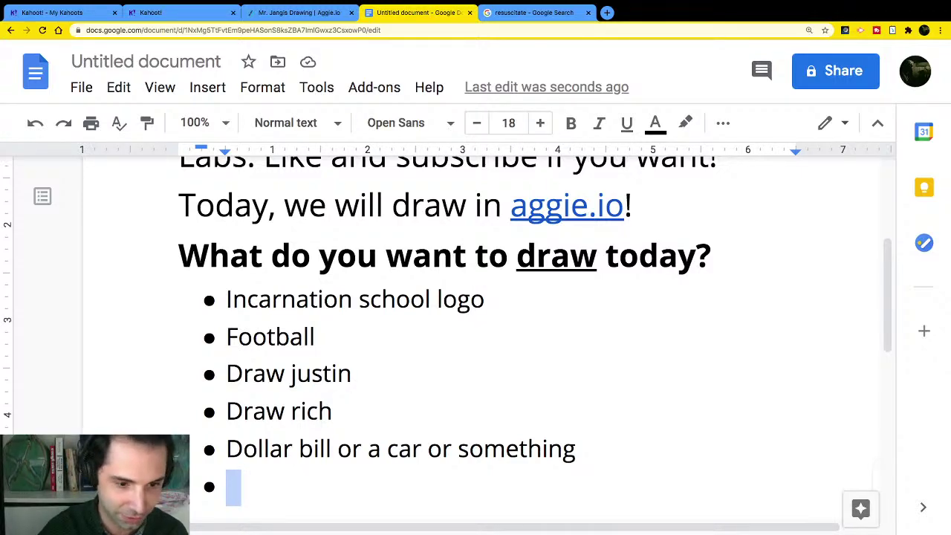
text(Fish or ba)
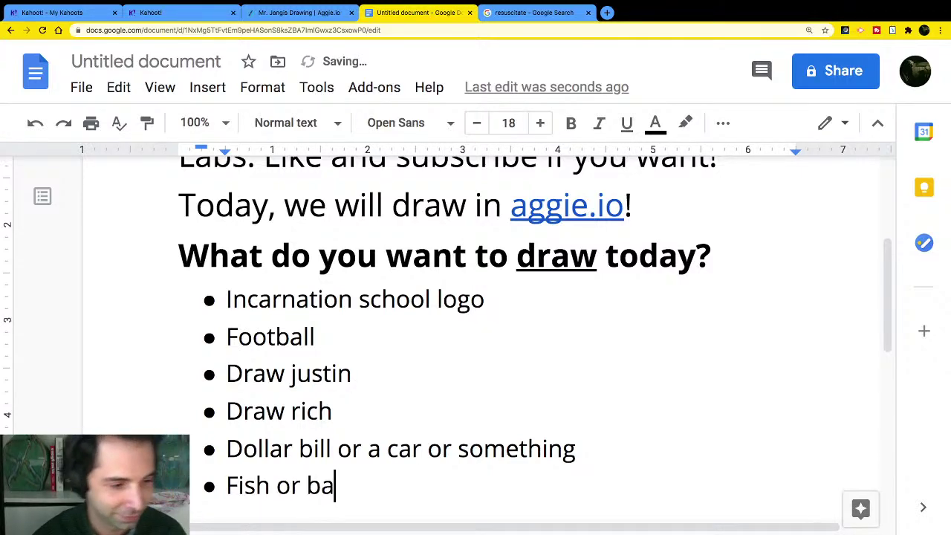
text(nana)
mouse_move(406, 491)
mouse_down()
mouse_move(245, 486)
mouse_move(391, 486)
mouse_up()
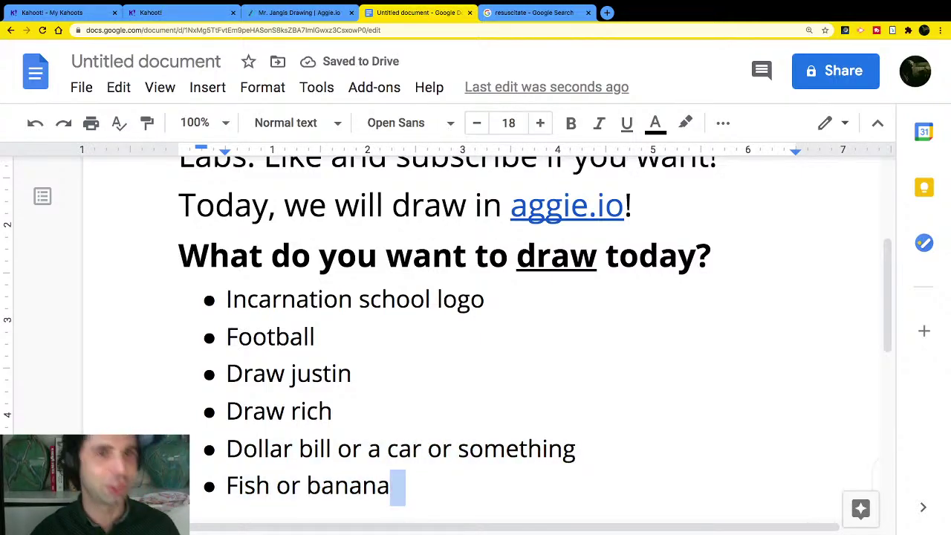
click(390, 486)
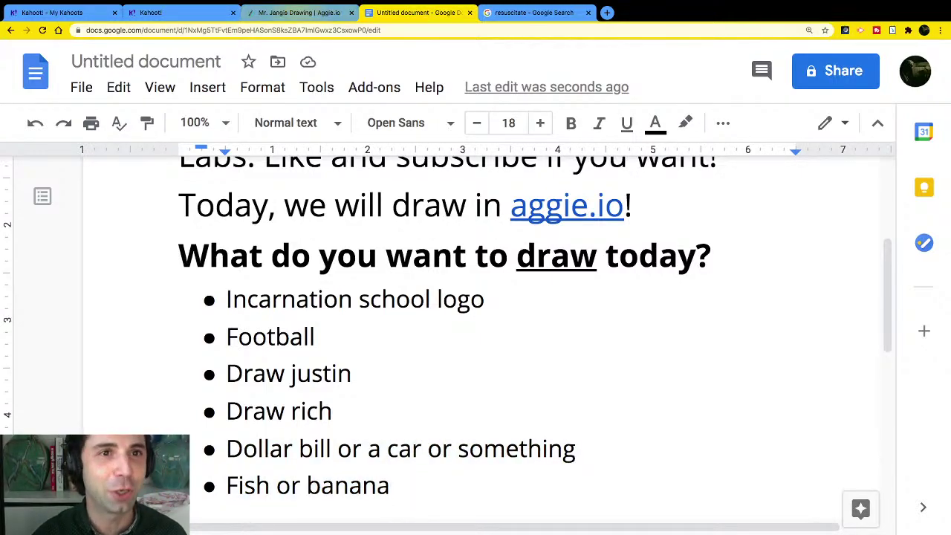
Switch to the Aggie.io drawing, take ownership of Layer #4, and make Layer #5 the active layer.
click(297, 13)
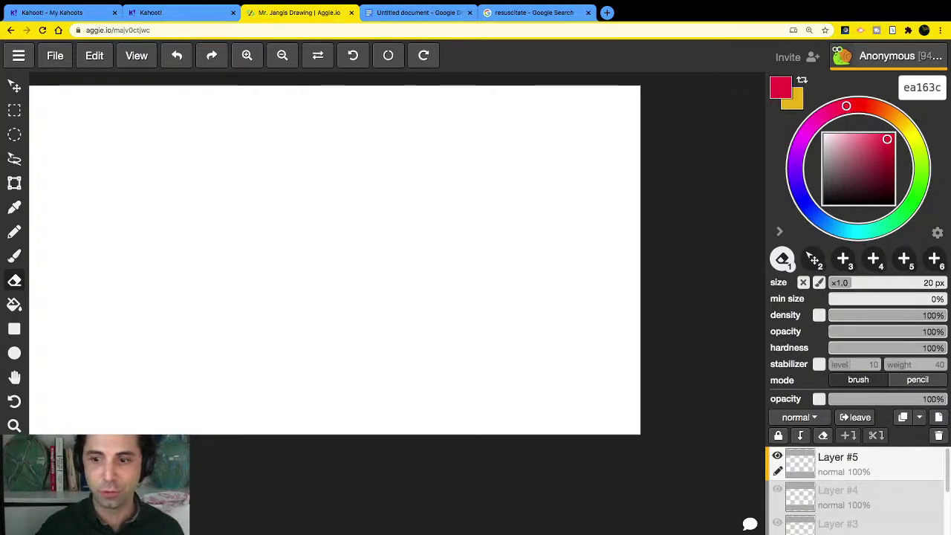
click(855, 496)
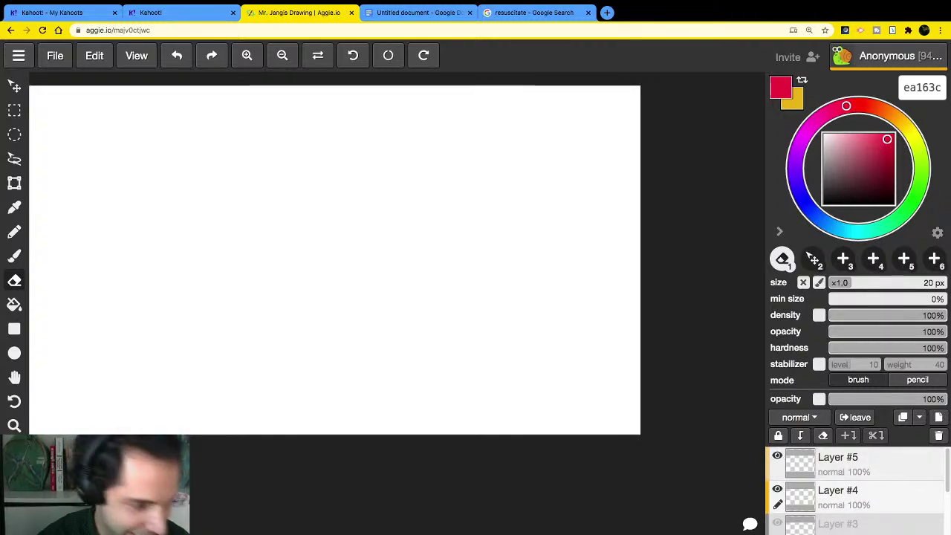
click(854, 464)
click(854, 497)
click(855, 464)
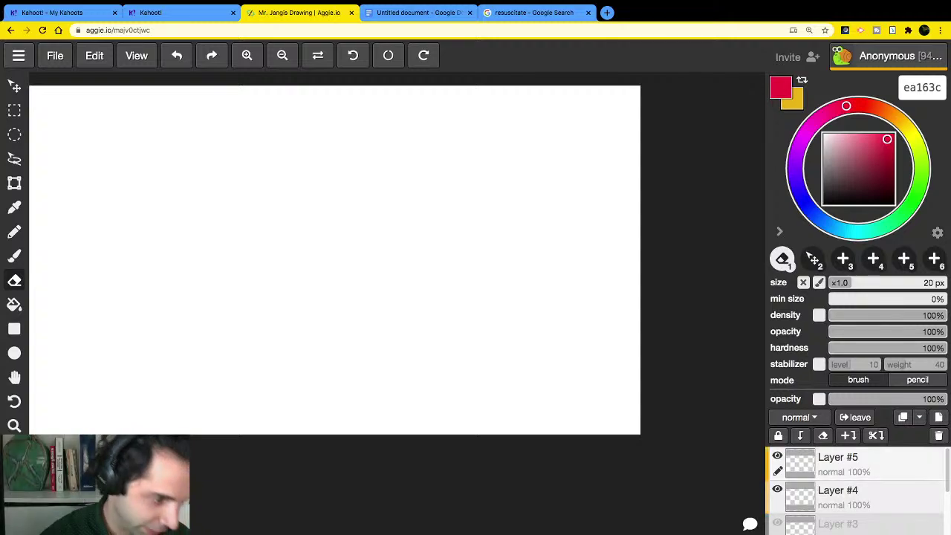
click(854, 497)
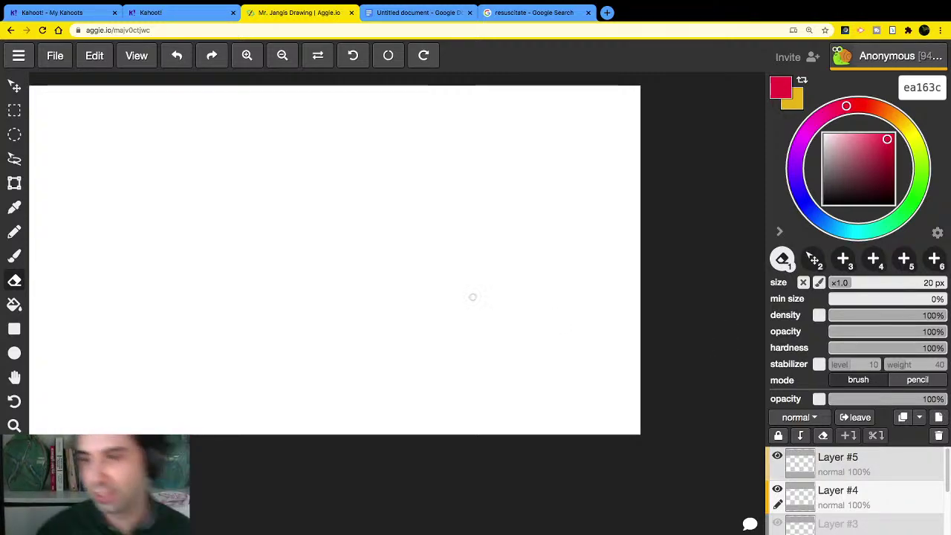
click(862, 464)
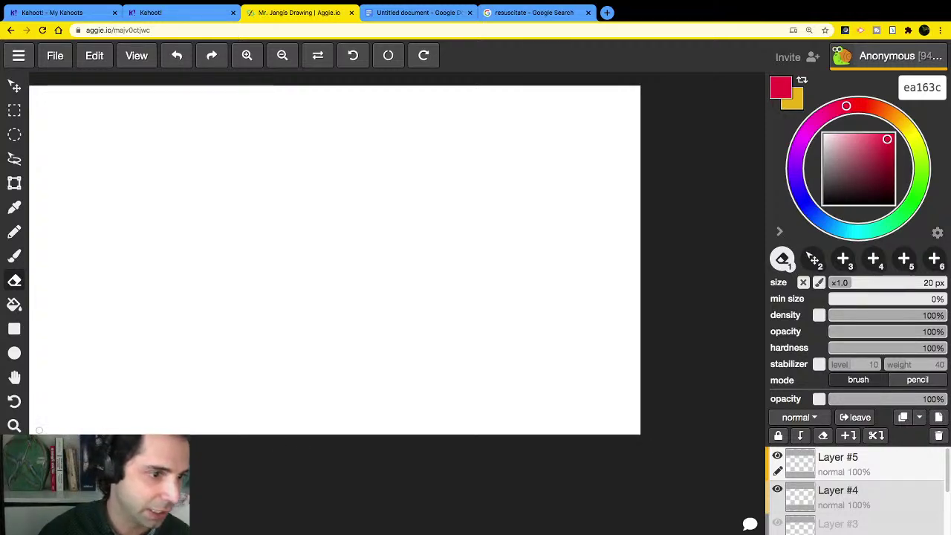
Draw three filled red ellipses on Layer #5, two overlapping and one separate beside them.
click(14, 353)
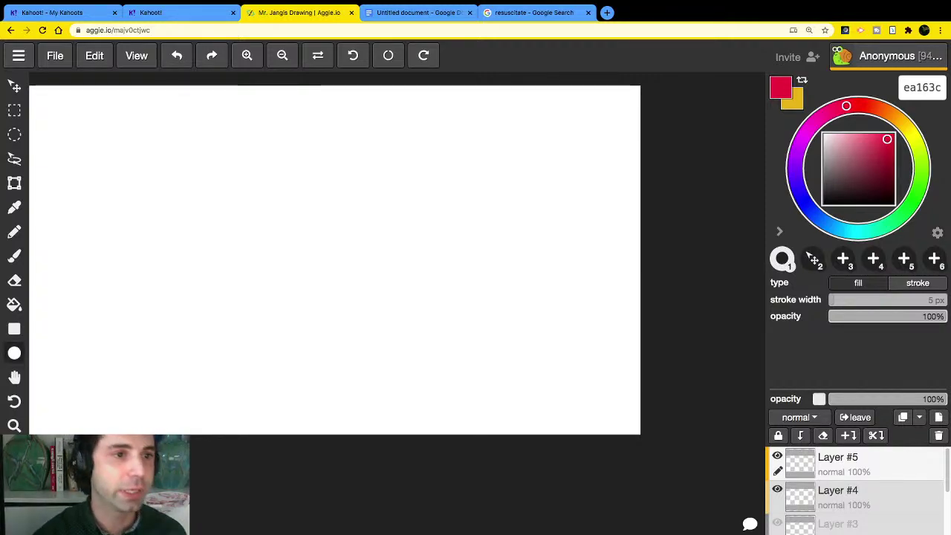
drag(74, 149, 197, 286)
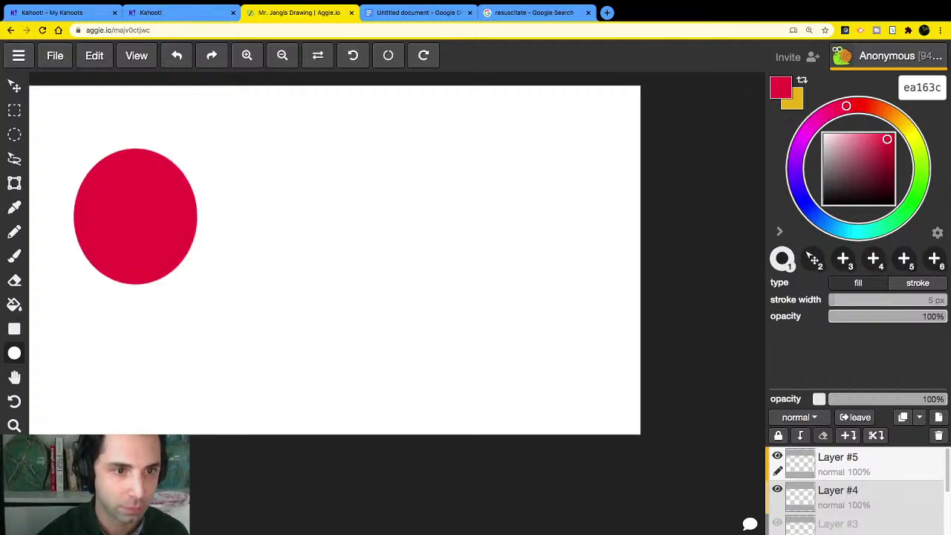
drag(188, 189, 267, 271)
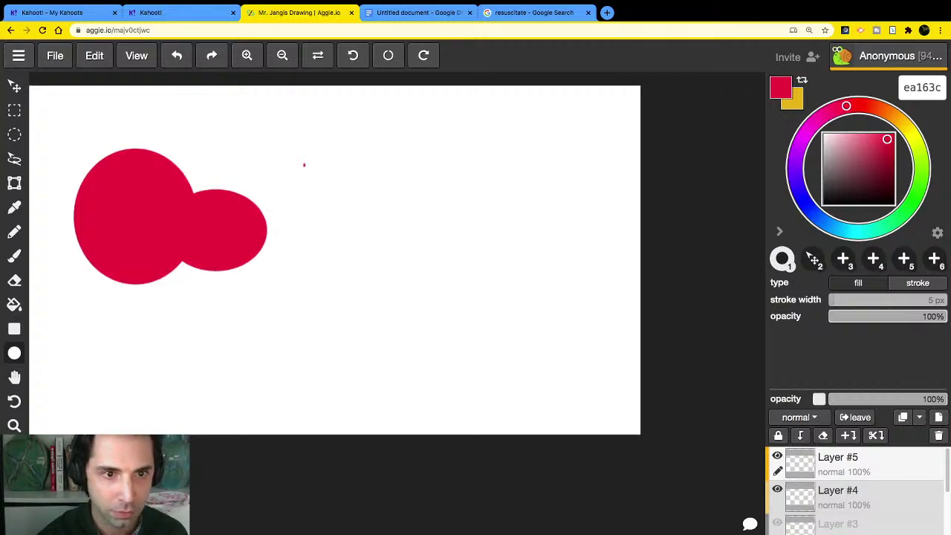
drag(304, 164, 398, 285)
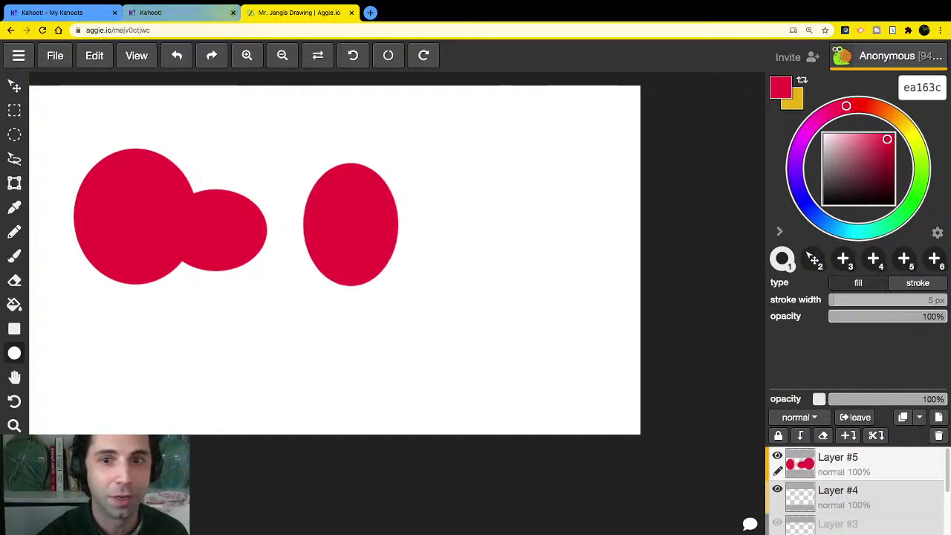
Close the extra Kahoot! page beside the drawing and return to the Aggie.io canvas.
click(178, 12)
key(ctrl+w)
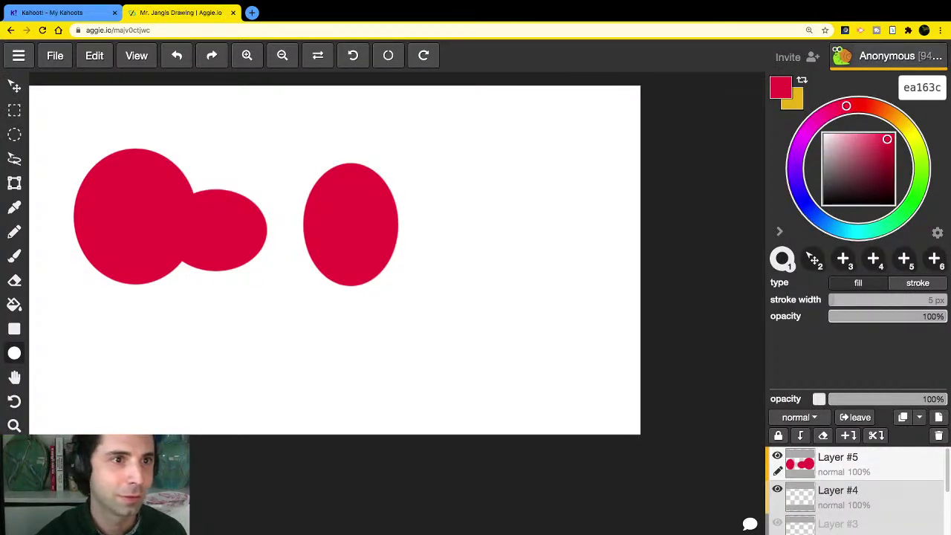
Undo all three red ellipses so the canvas is blank again.
click(177, 56)
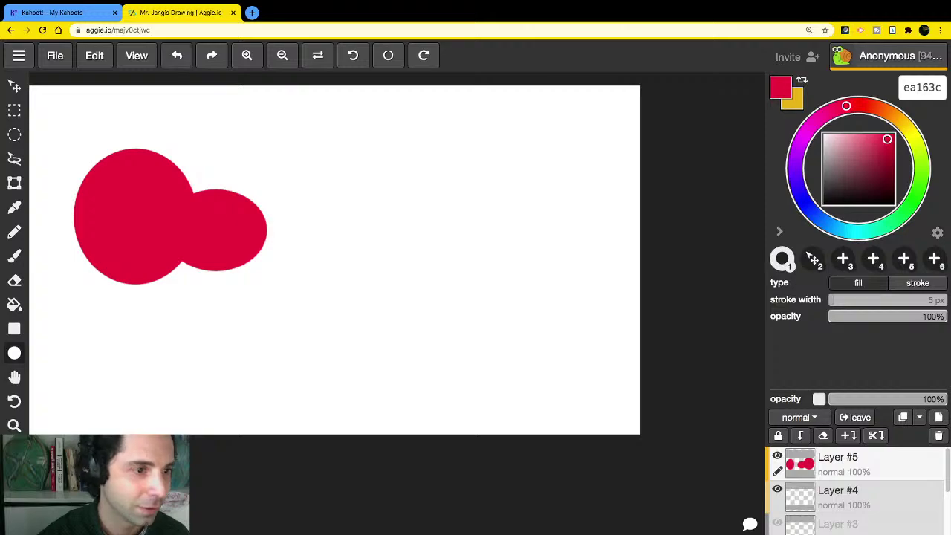
click(177, 55)
click(177, 56)
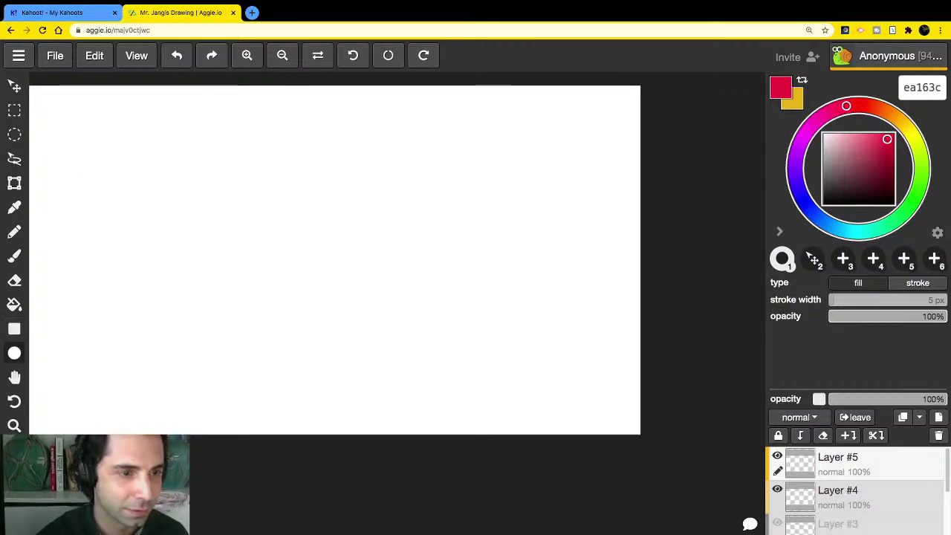
Draw one filled red circle on Layer #5 in the upper-left area of the canvas.
drag(115, 147, 128, 159)
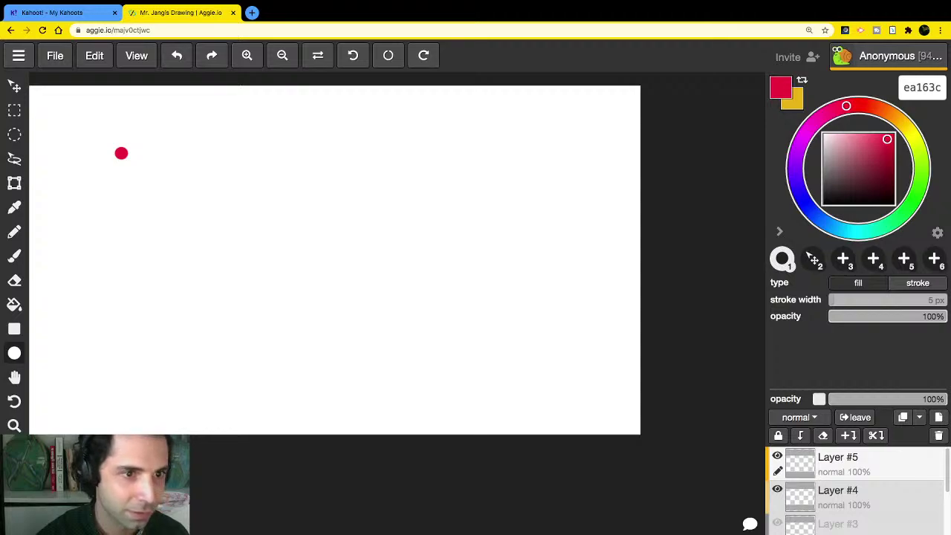
drag(129, 160, 173, 212)
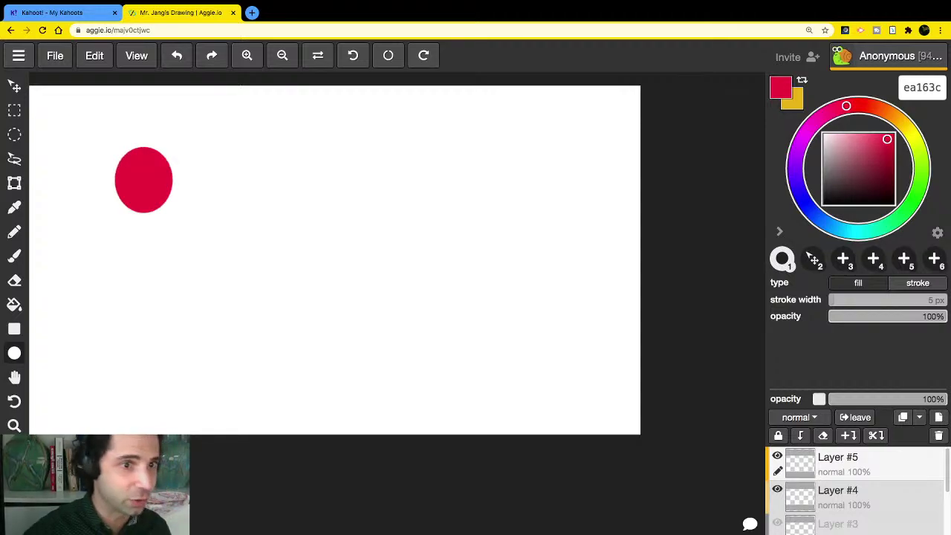
drag(173, 213, 197, 228)
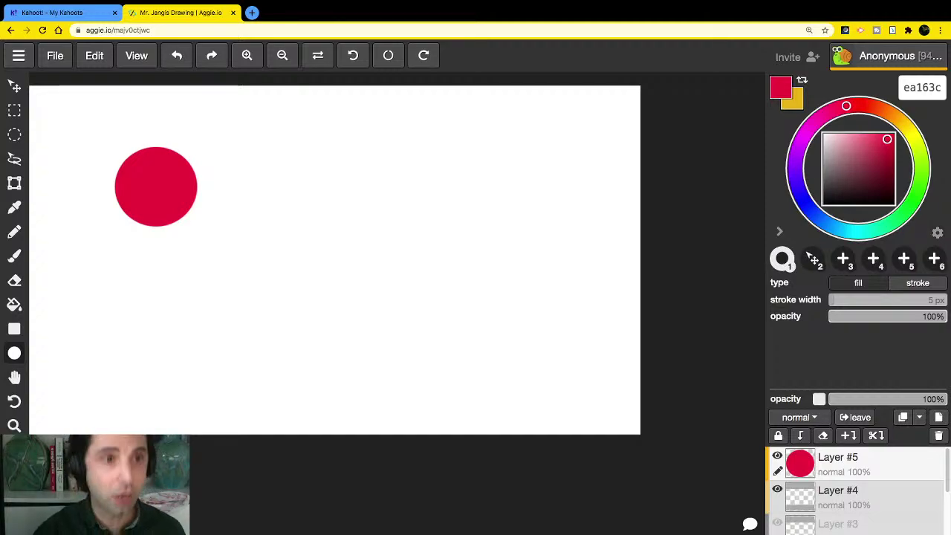
On Layer #4, set the colour to purple 733373 and draw a filled ellipse to the right of the red circle.
click(862, 496)
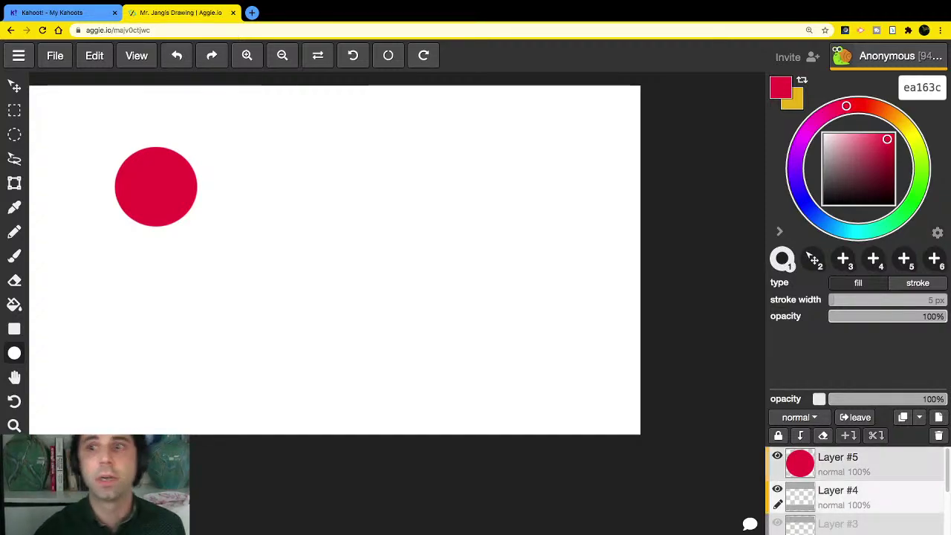
drag(845, 106, 803, 136)
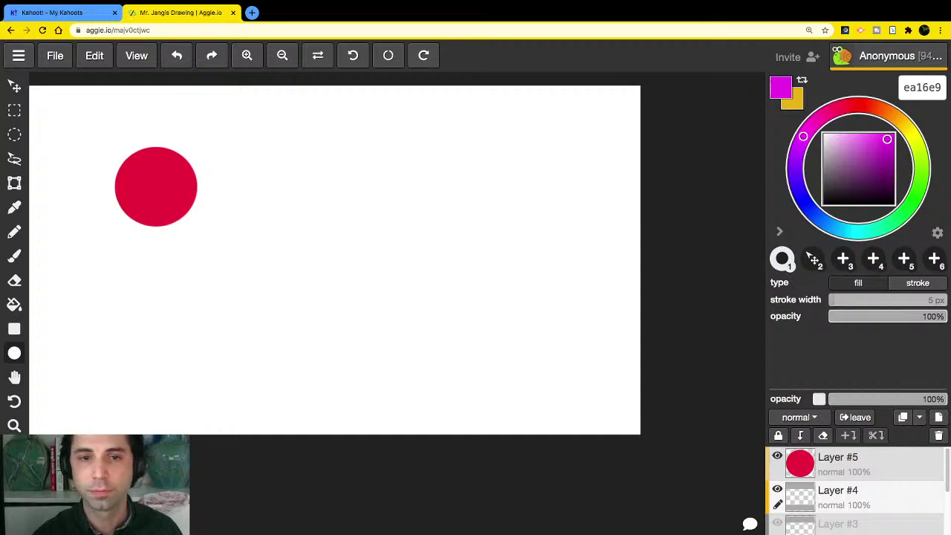
click(862, 173)
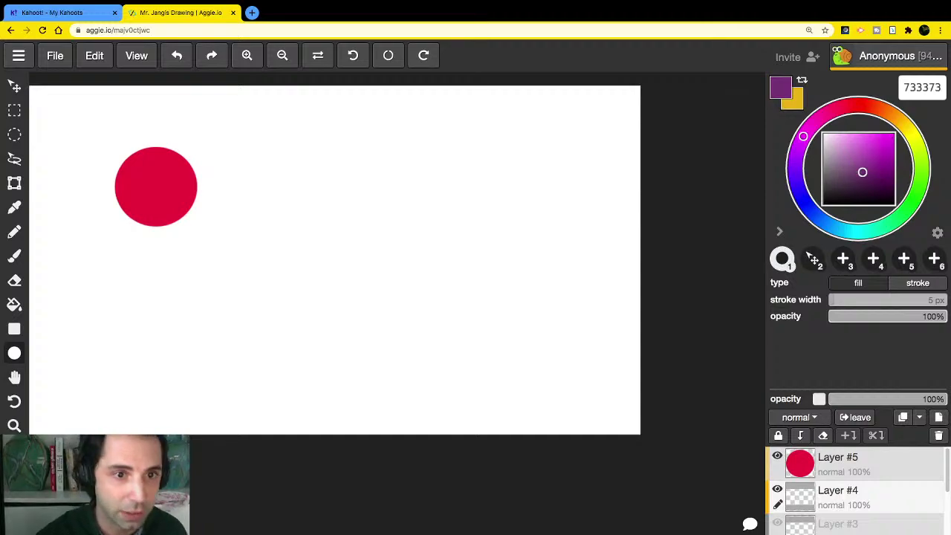
drag(281, 168, 347, 242)
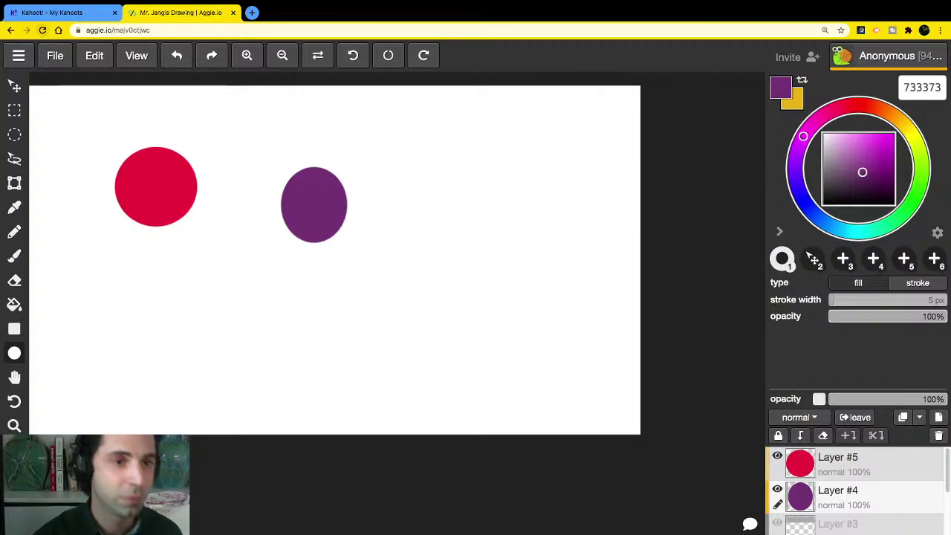
Go to the aggie.io home page and start a new blank drawing.
click(42, 30)
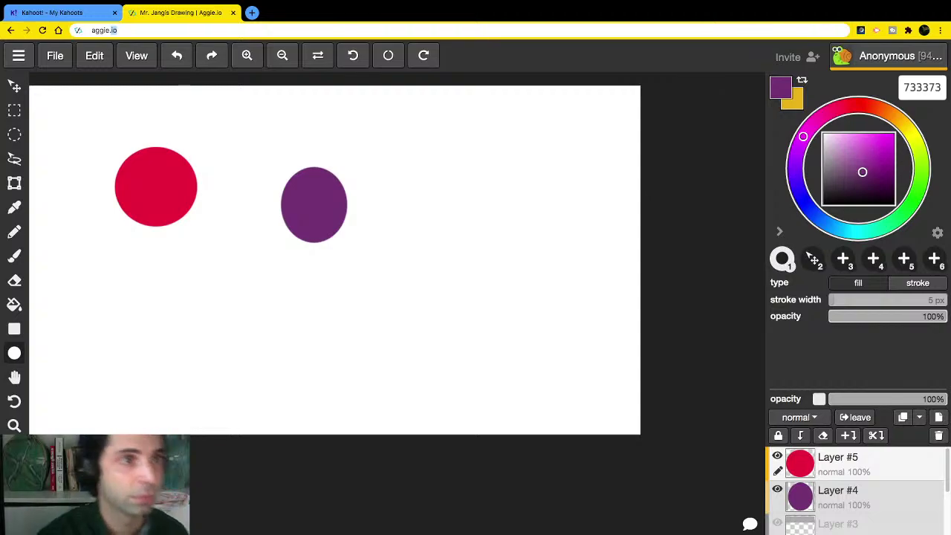
key(Return)
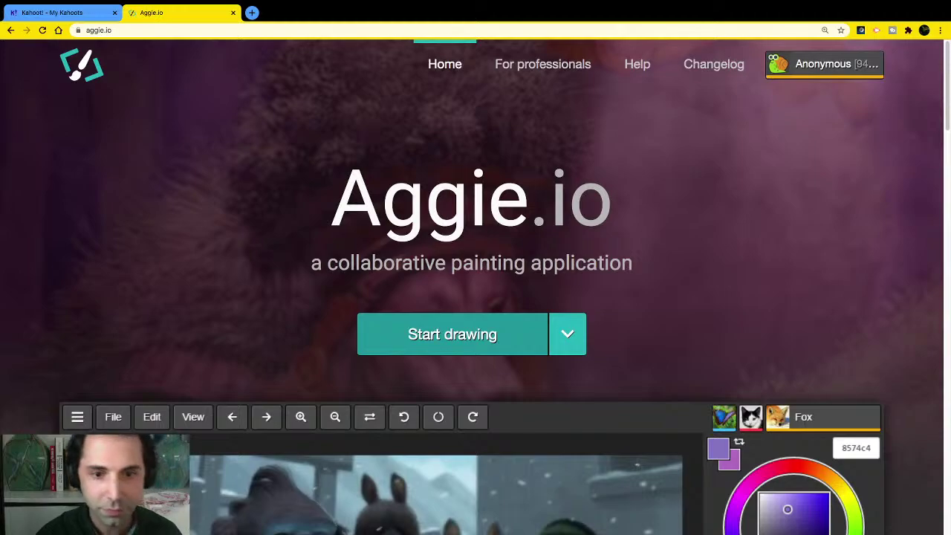
click(452, 335)
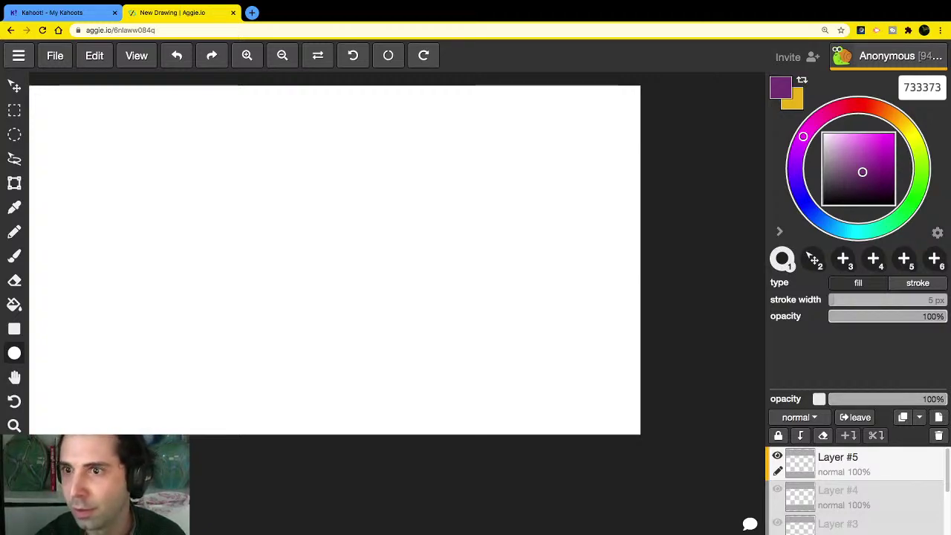
Set the colour to dark red 733338 and draw a filled upright ellipse in the canvas's upper-left area.
drag(803, 136, 853, 105)
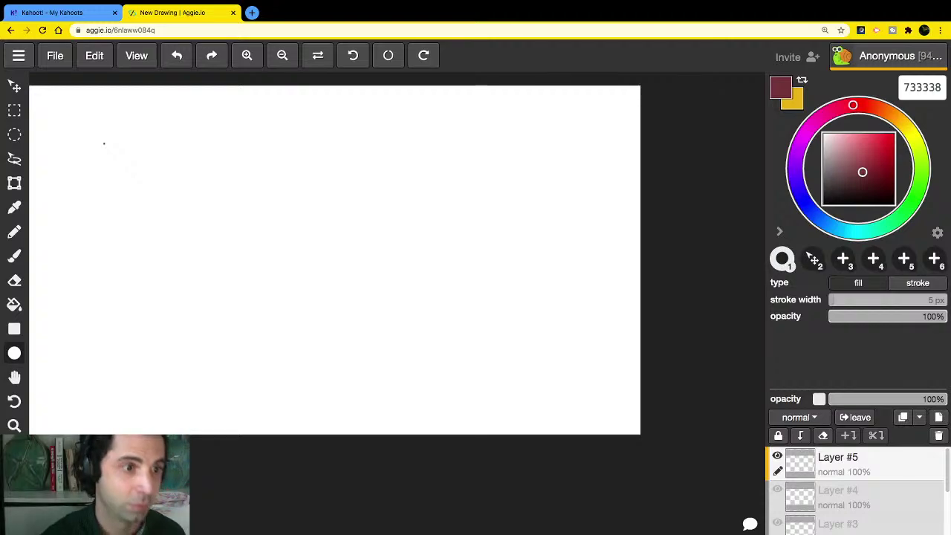
drag(104, 143, 174, 232)
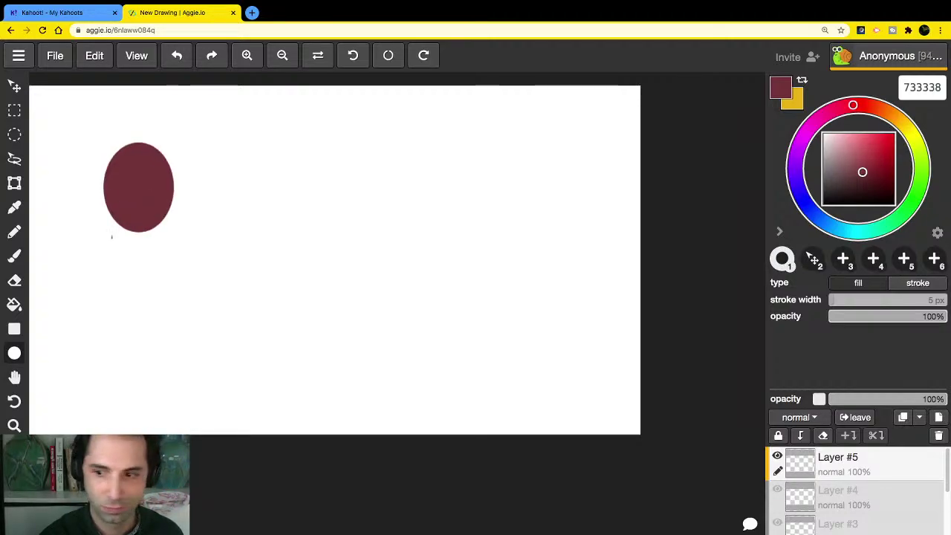
Draw a large filled ellipse below the first one and a filled circle to the right of the upper ellipse, all on Layer #5.
drag(111, 236, 234, 340)
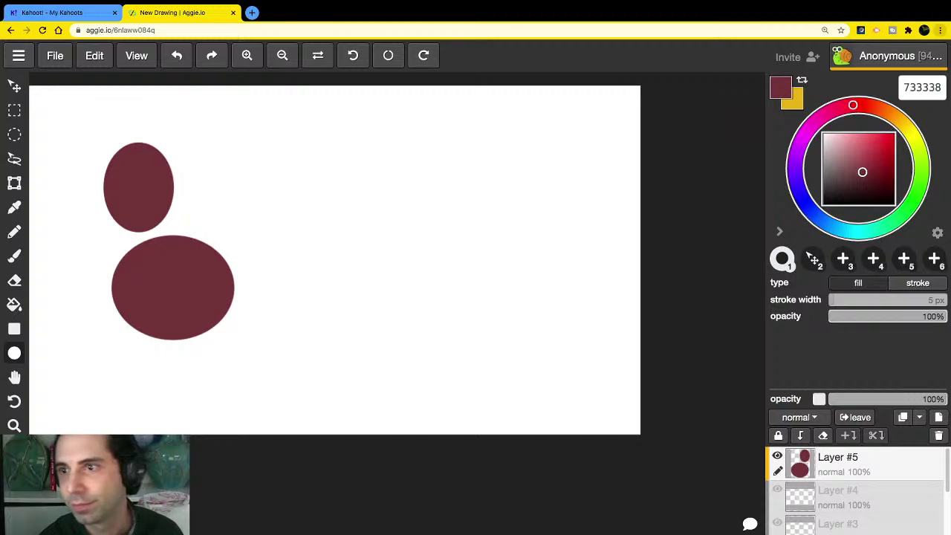
key(ctrl+minus)
key(ctrl+minus)
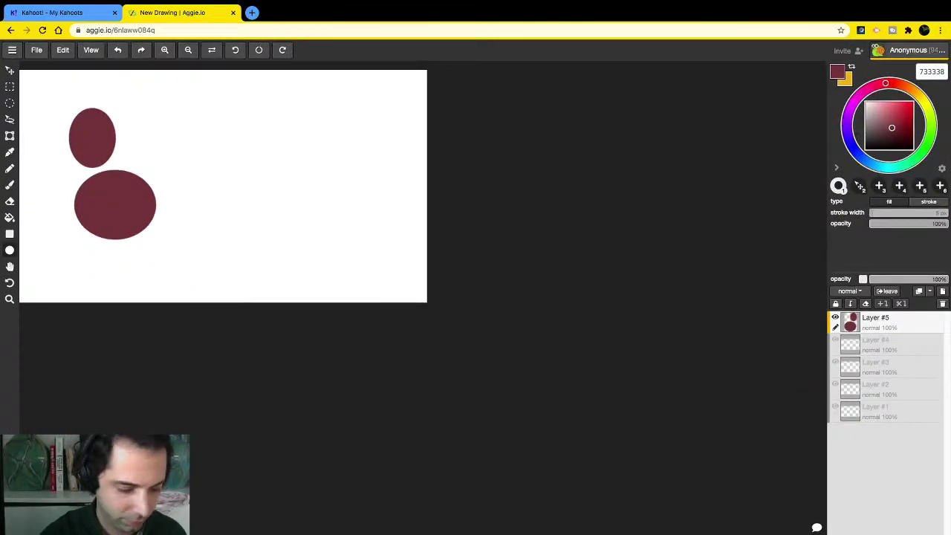
key(plus)
key(plus)
key(plus)
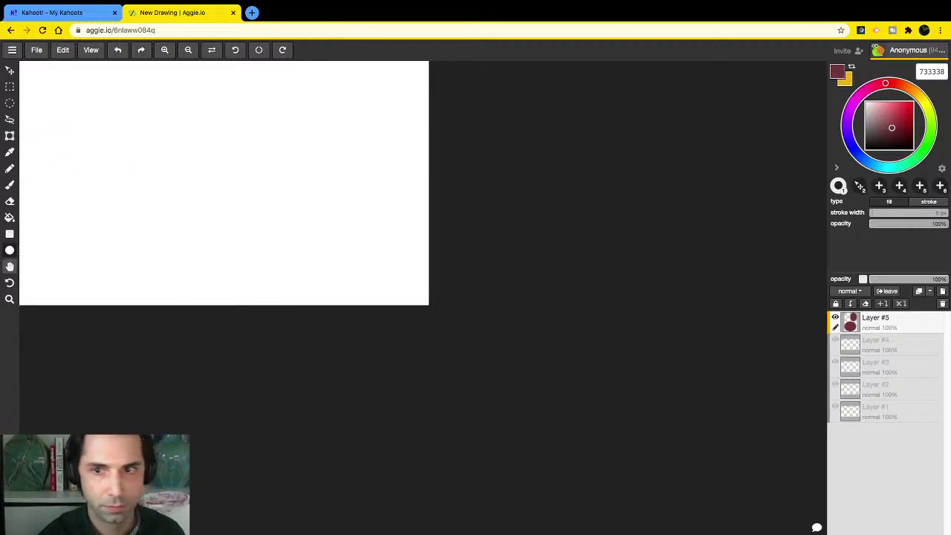
click(10, 266)
drag(149, 186, 439, 321)
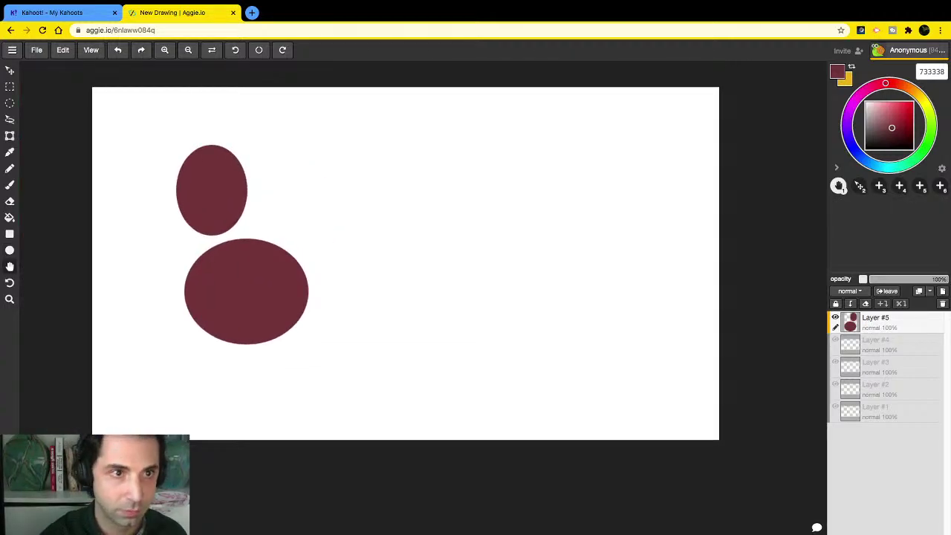
key(plus)
drag(312, 215, 306, 234)
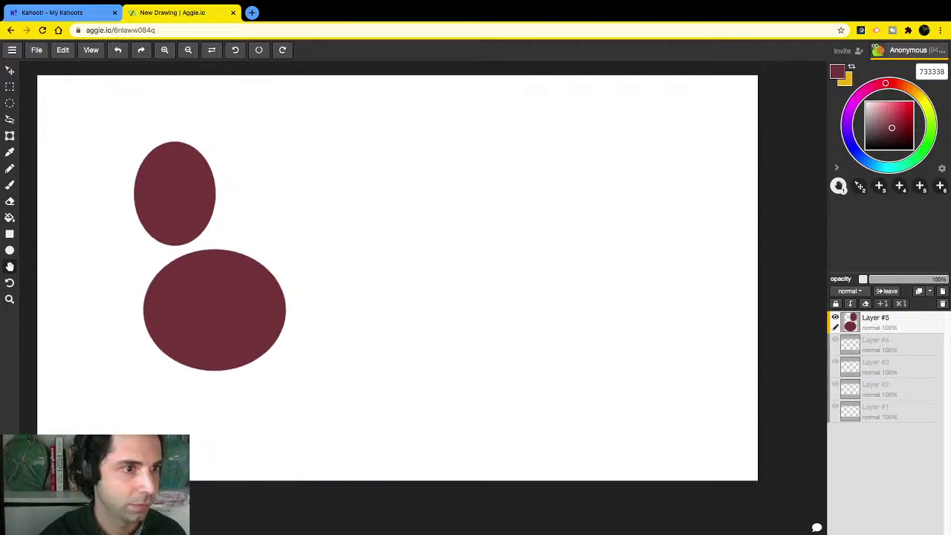
click(10, 250)
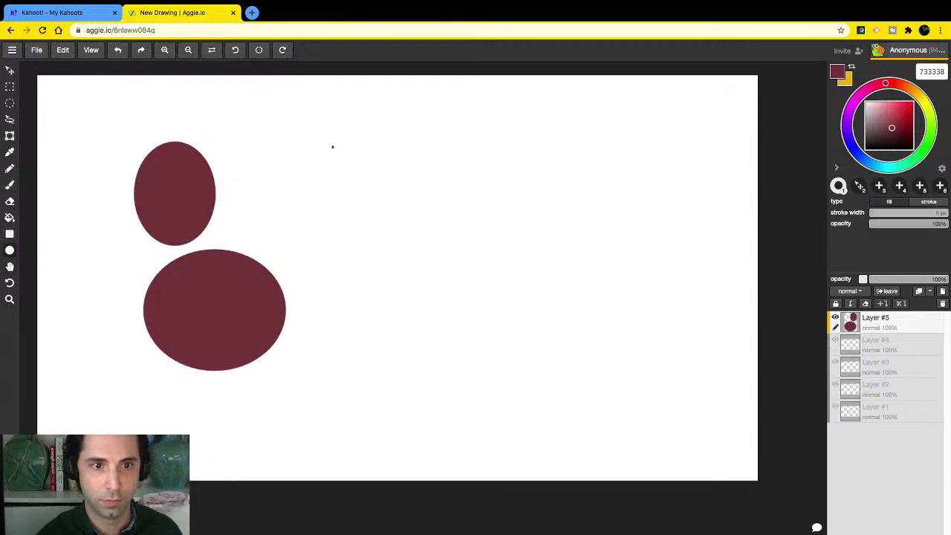
drag(332, 146, 386, 200)
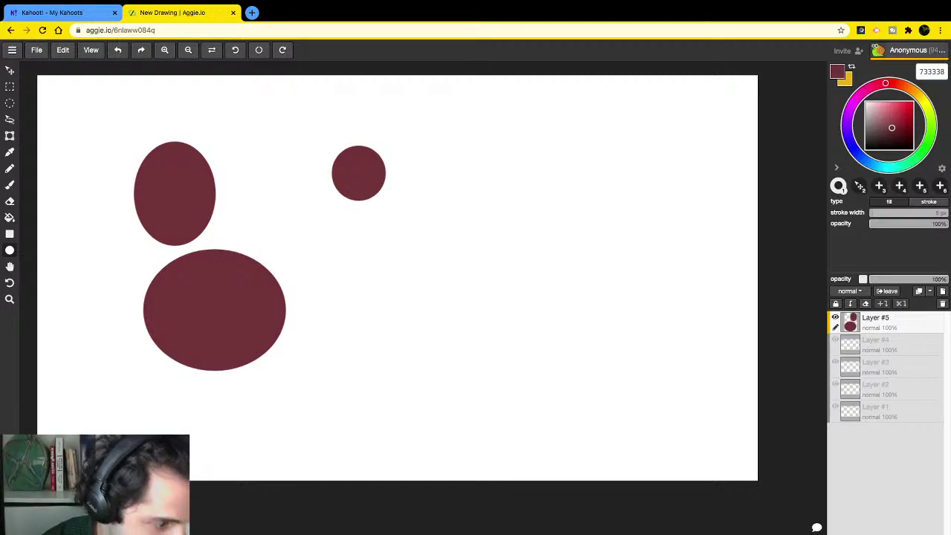
drag(386, 200, 417, 233)
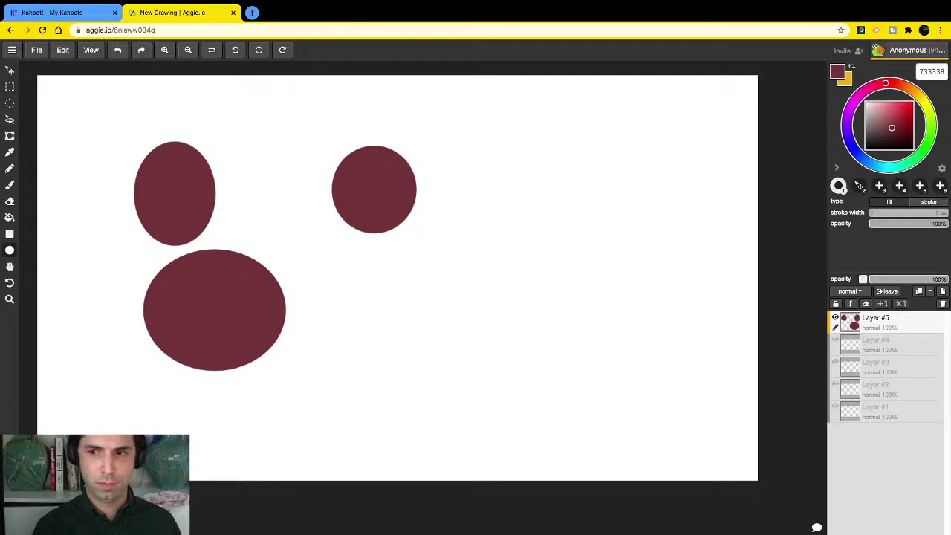
Add an upright ellipse lower right of the circle, a small circle overlapped by a wide ellipse, and a tall narrow ellipse touching the large circle.
drag(437, 274, 461, 313)
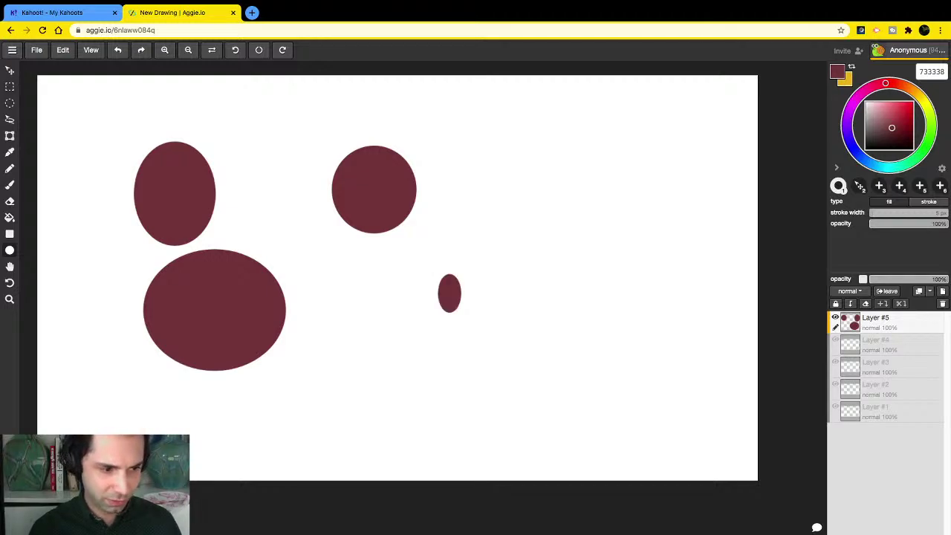
drag(461, 313, 506, 360)
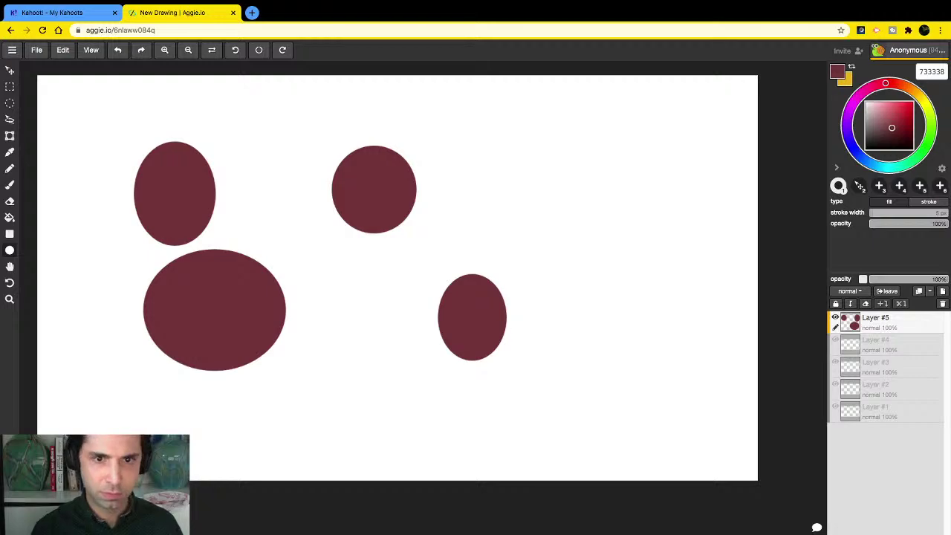
drag(483, 201, 527, 249)
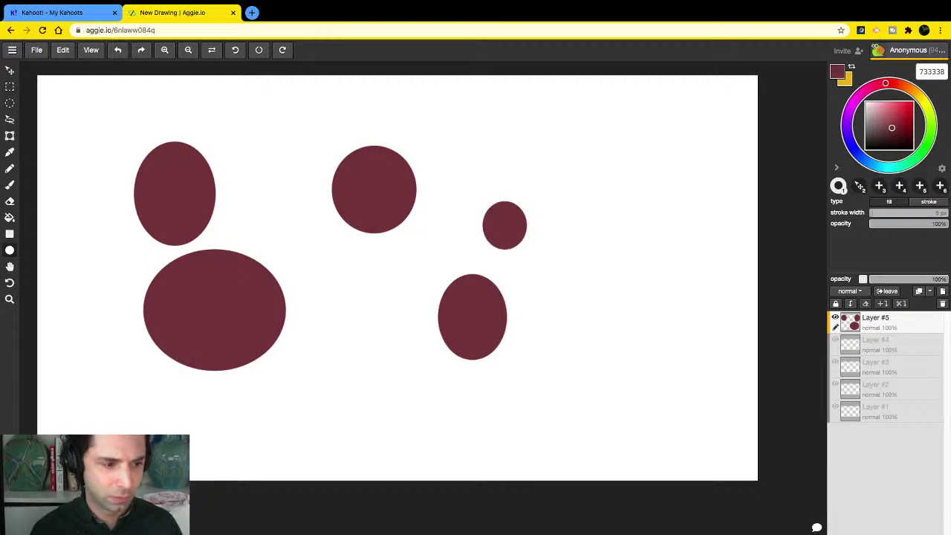
drag(436, 166, 539, 227)
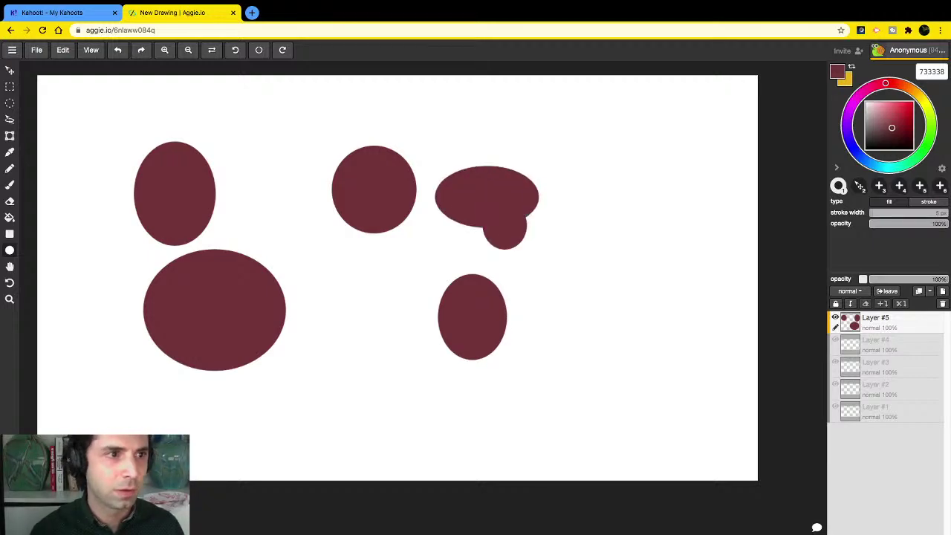
drag(277, 162, 345, 292)
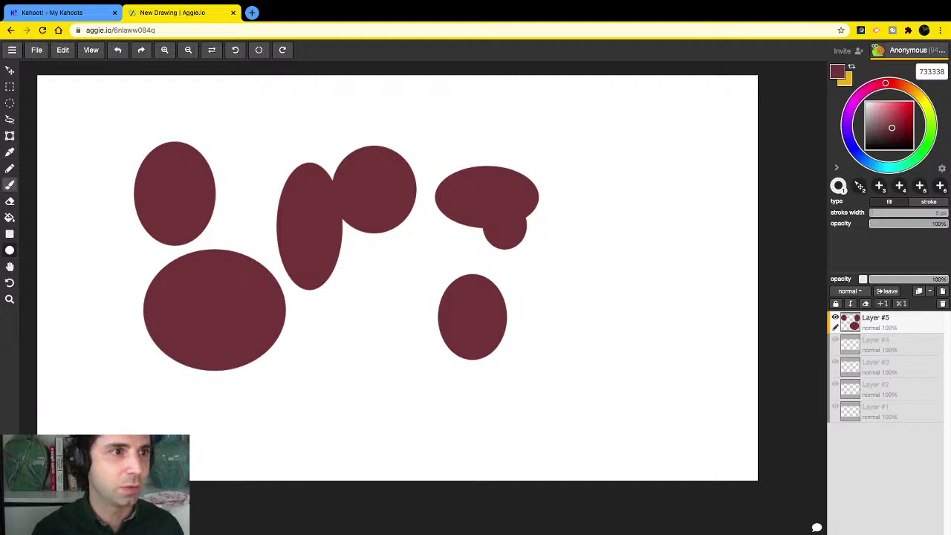
Move the Layer #5 shapes slightly right and down, and add an upright ellipse near the canvas's right side and a flat one near the bottom.
click(10, 70)
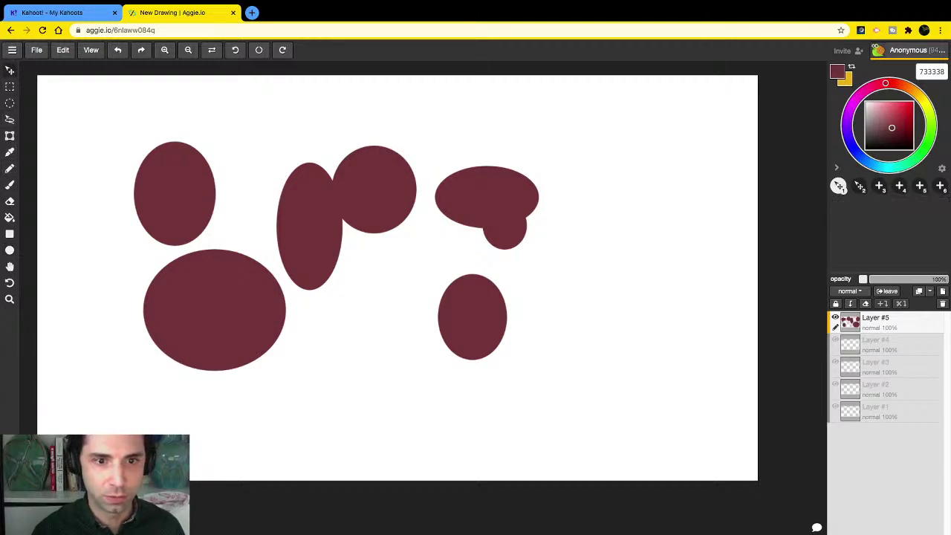
drag(334, 252, 389, 265)
click(10, 249)
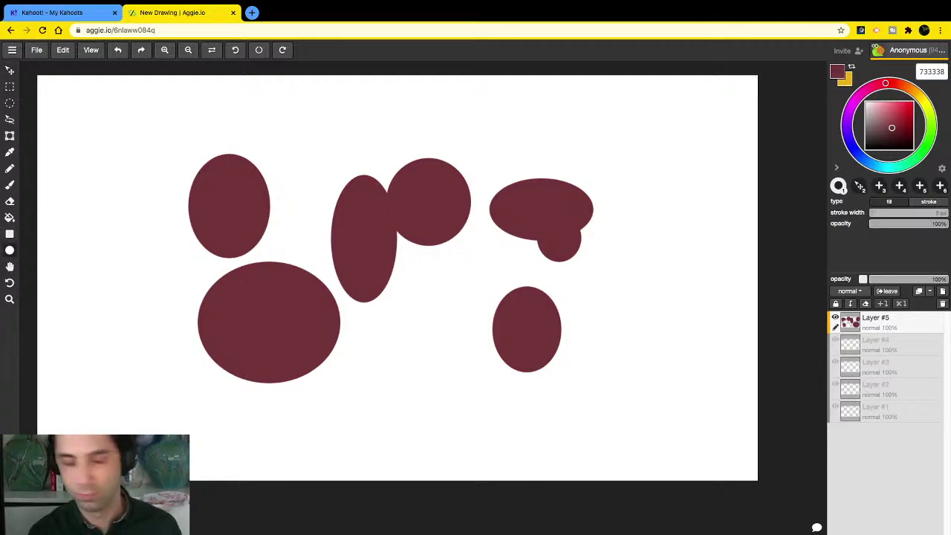
drag(611, 271, 665, 356)
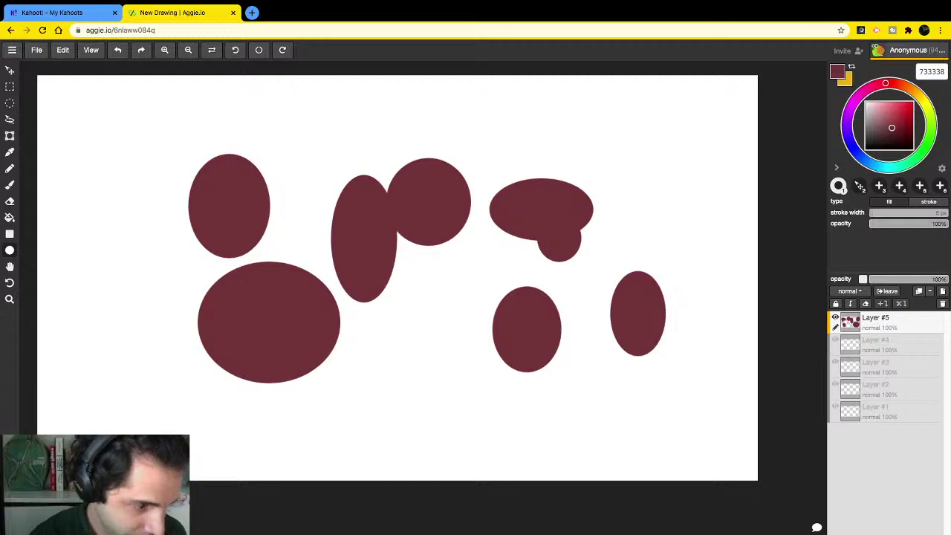
drag(323, 383, 400, 430)
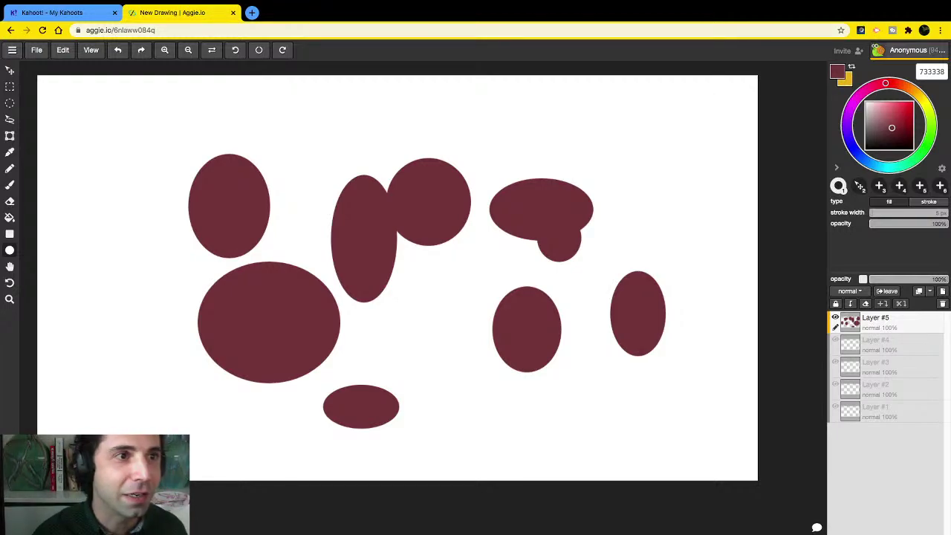
Search the web for altice internet in a new tab and open Optimum's Altice One page.
key(ctrl+t)
text(altice inter)
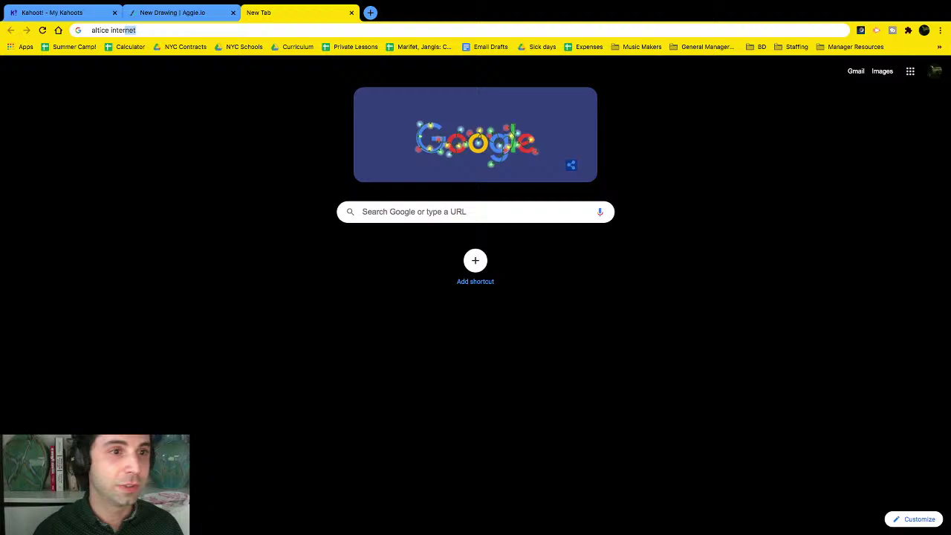
key(Return)
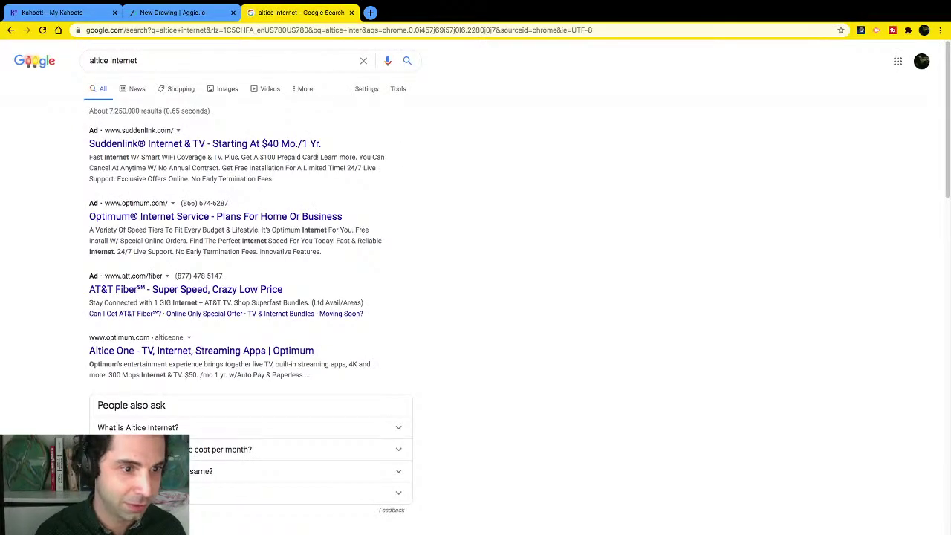
scroll(195, 338, down, 1)
click(195, 338)
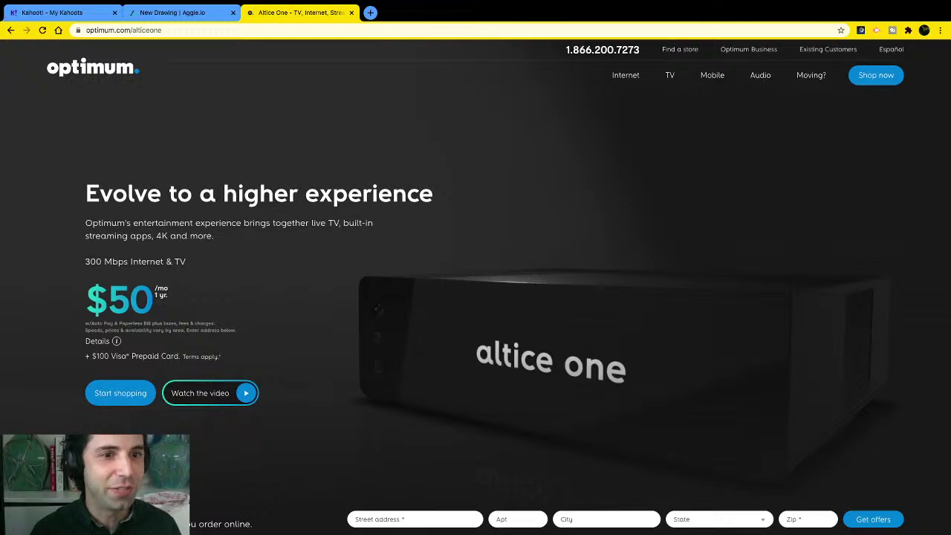
Examine the Altice One service description and advertised internet speed with the page enlarged.
drag(116, 223, 214, 236)
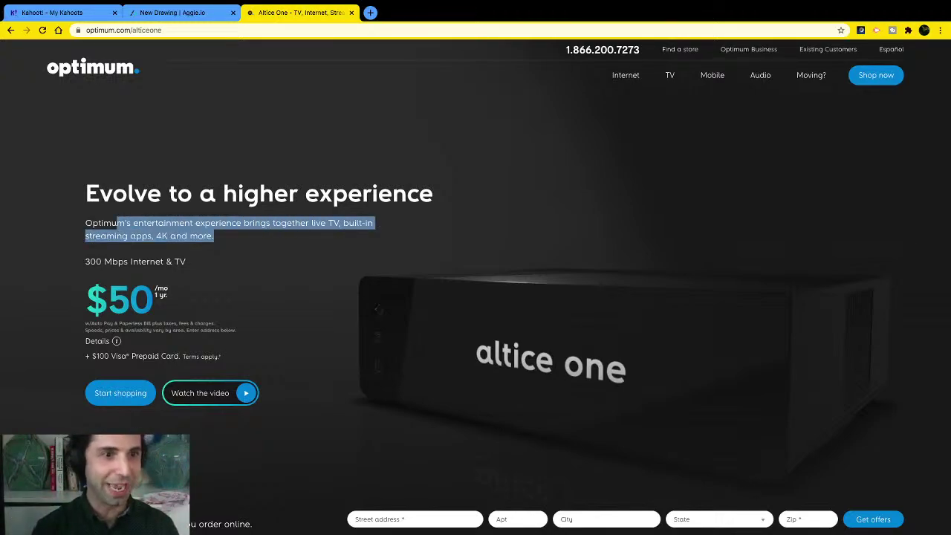
click(214, 236)
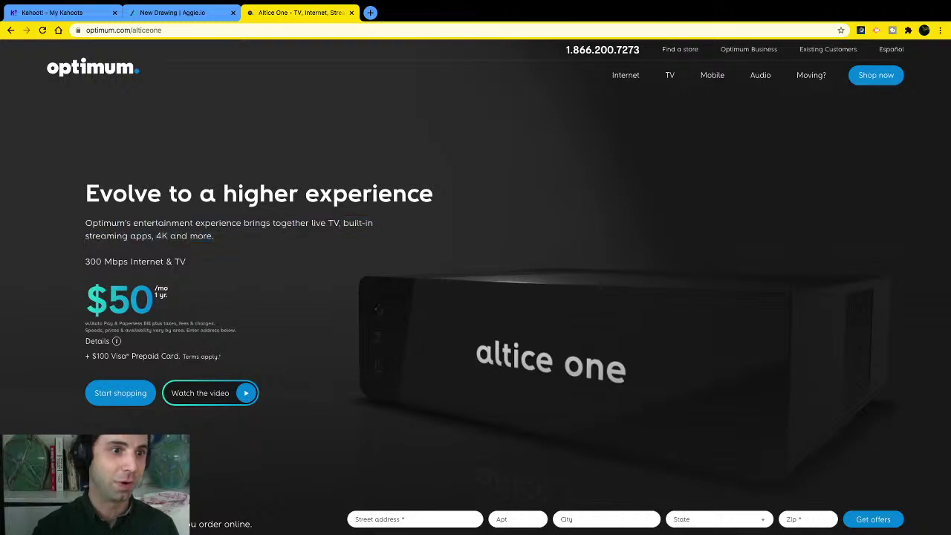
drag(85, 262, 186, 261)
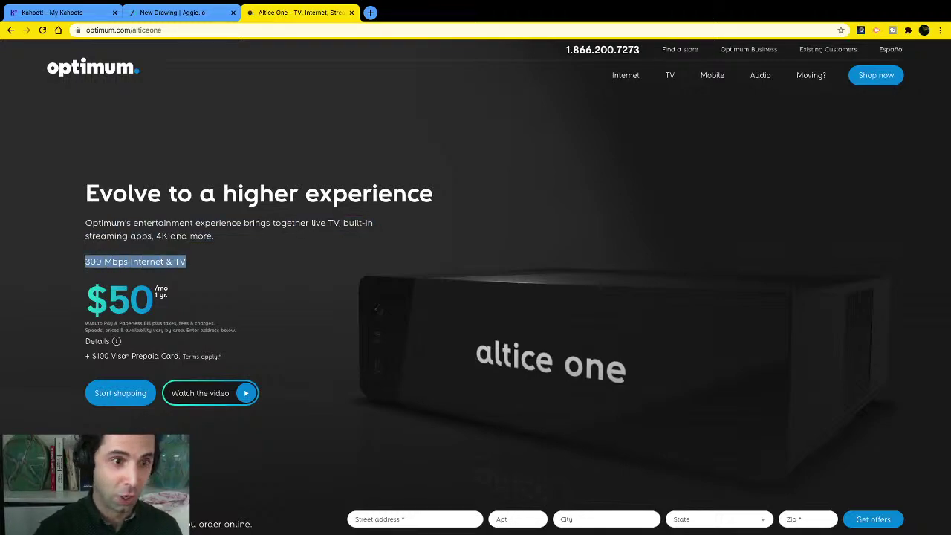
key(super+plus)
key(super+plus)
key(super+plus)
key(super+plus)
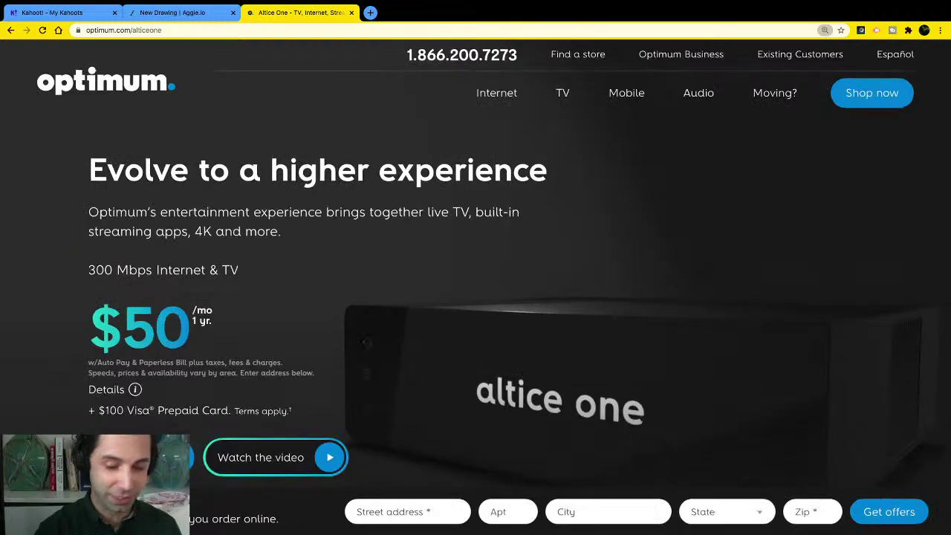
key(ctrl+minus)
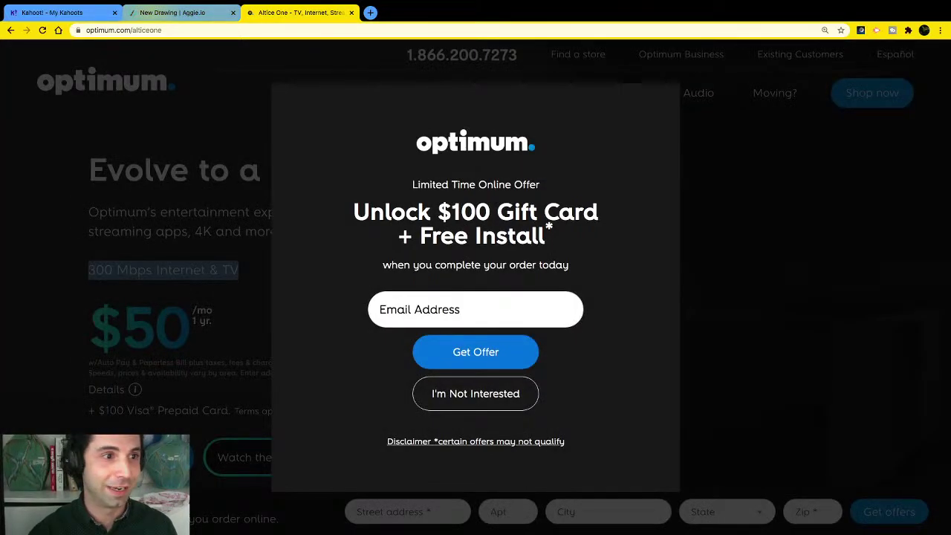
click(179, 13)
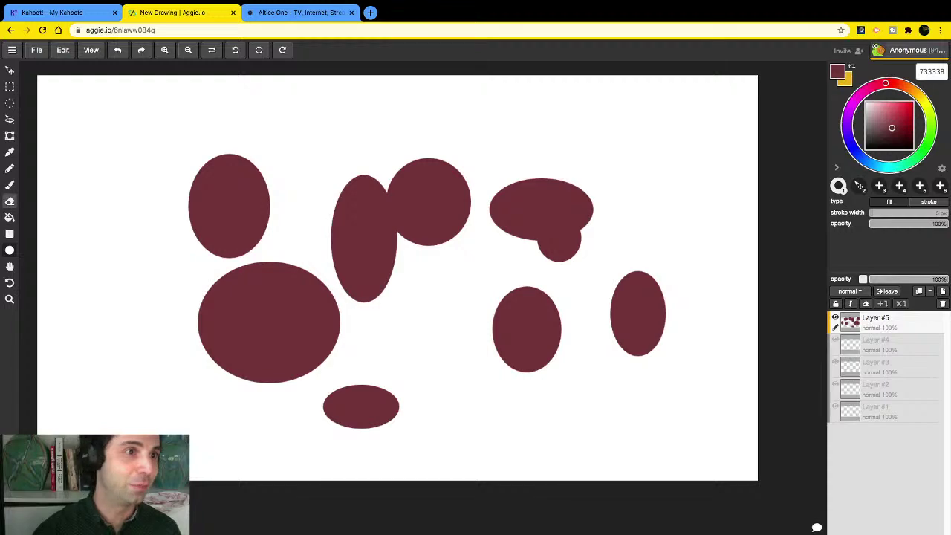
click(36, 49)
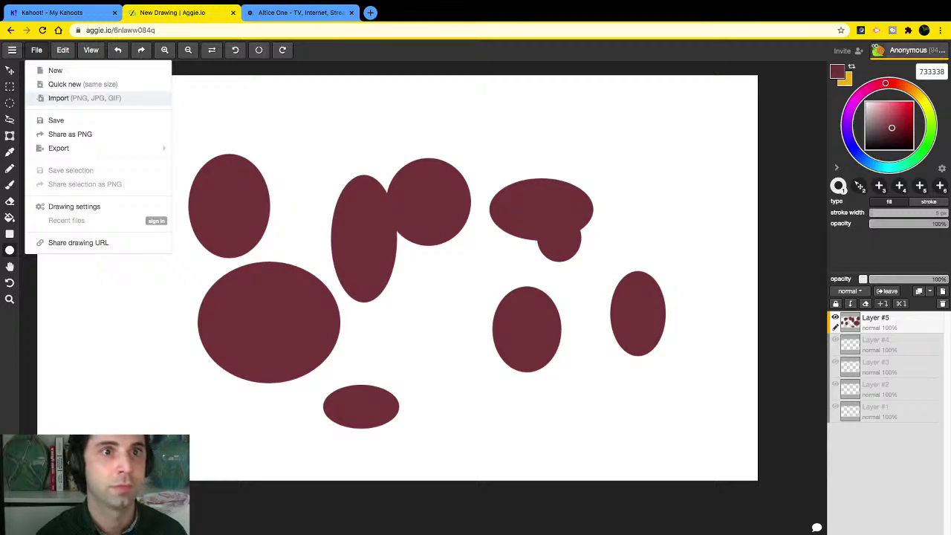
click(297, 13)
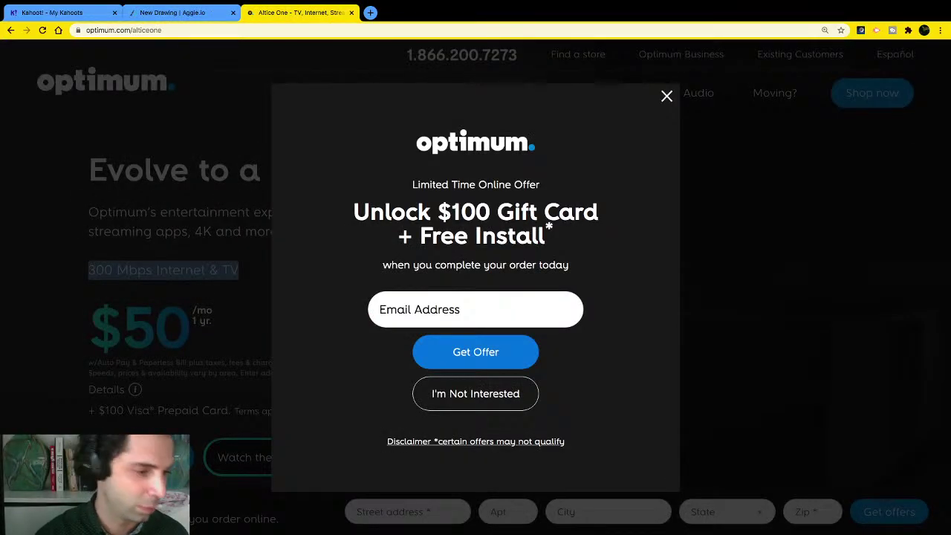
Return to the Aggie.io drawing and add a flat ellipse at the upper left, an upright one beneath it and a wide one at the top.
key(ctrl+shift+Tab)
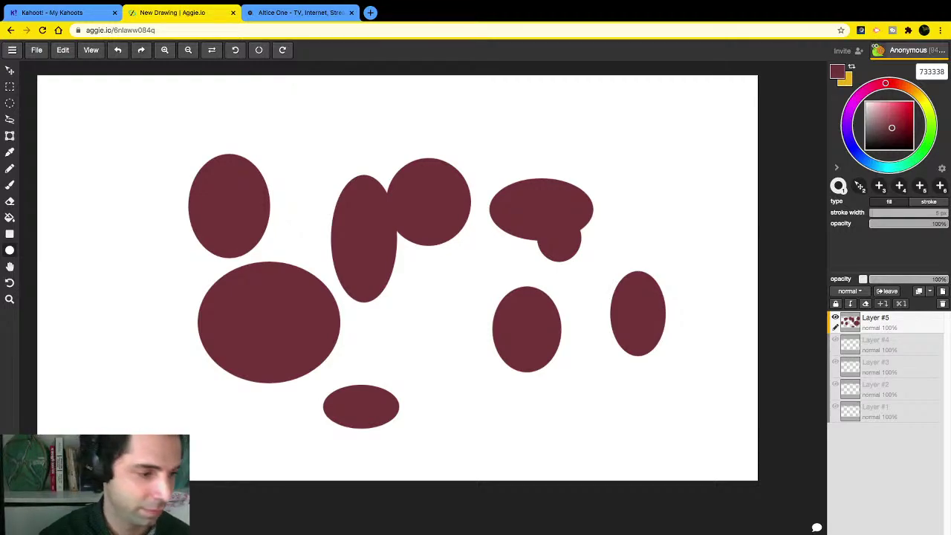
drag(105, 120, 182, 150)
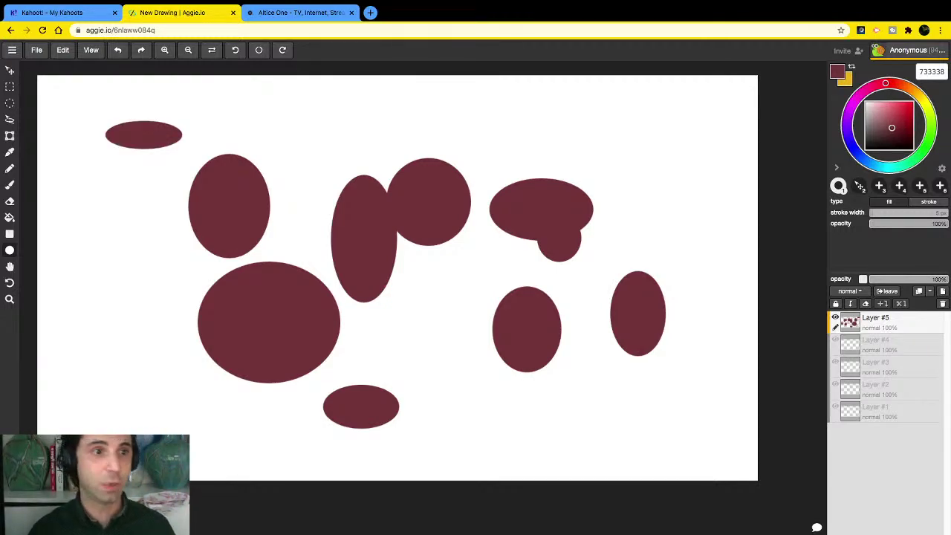
drag(115, 208, 164, 288)
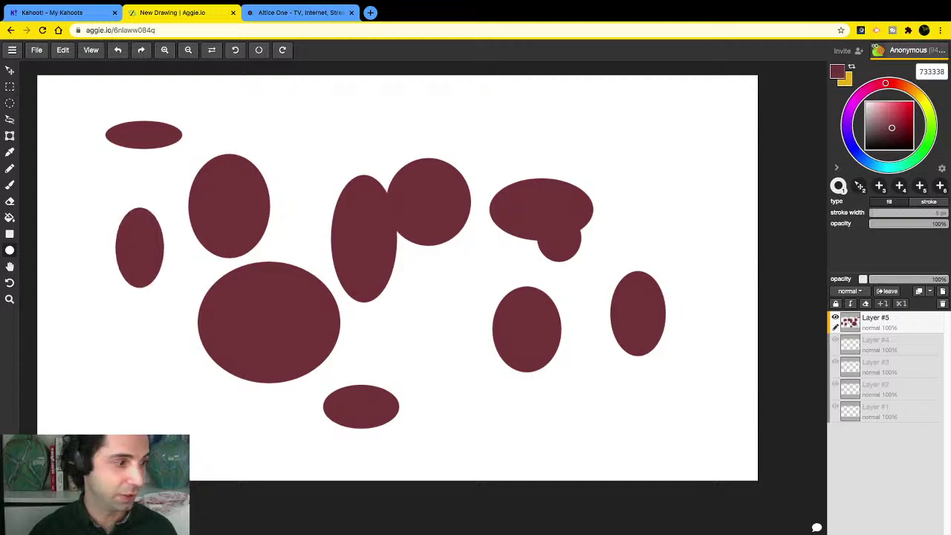
drag(305, 95, 410, 138)
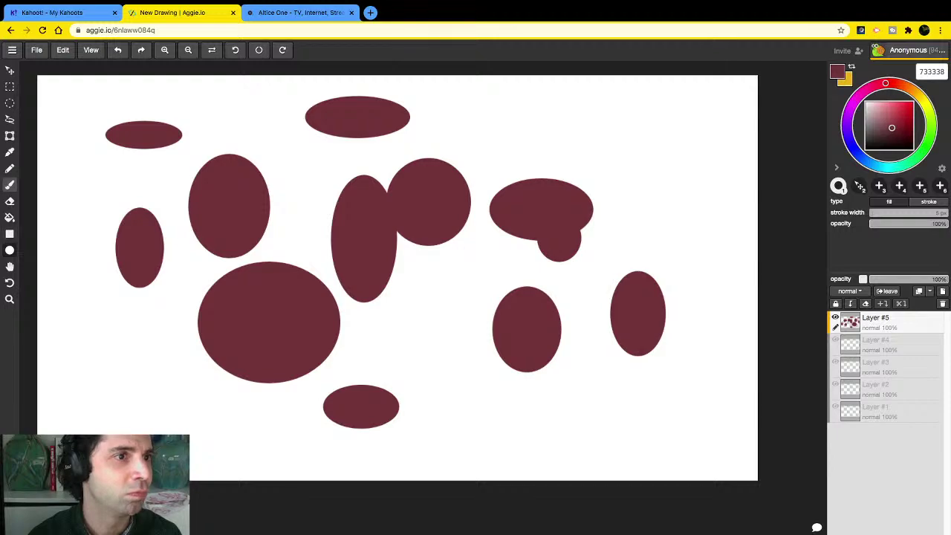
Move all the Layer #5 shapes together right and down on the canvas, and make Layer #4 the active layer.
click(10, 70)
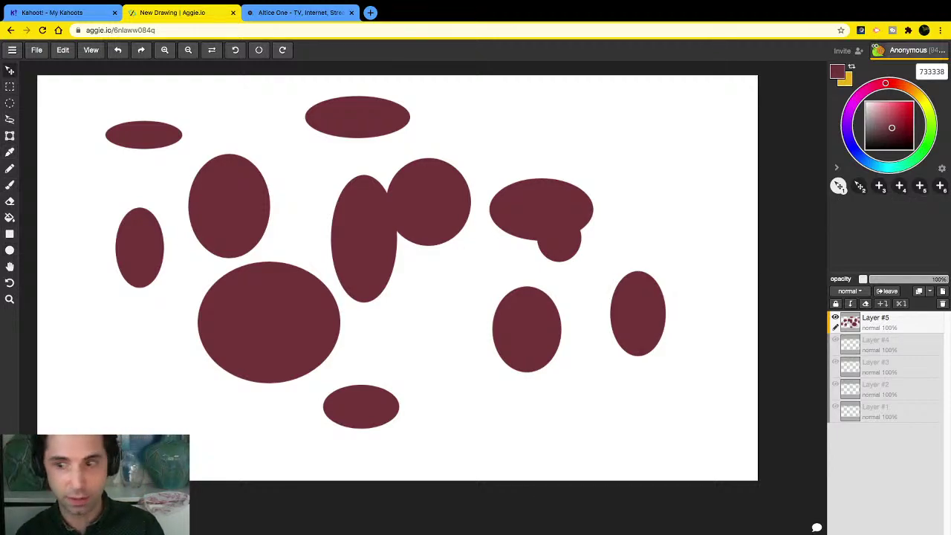
drag(386, 260, 452, 298)
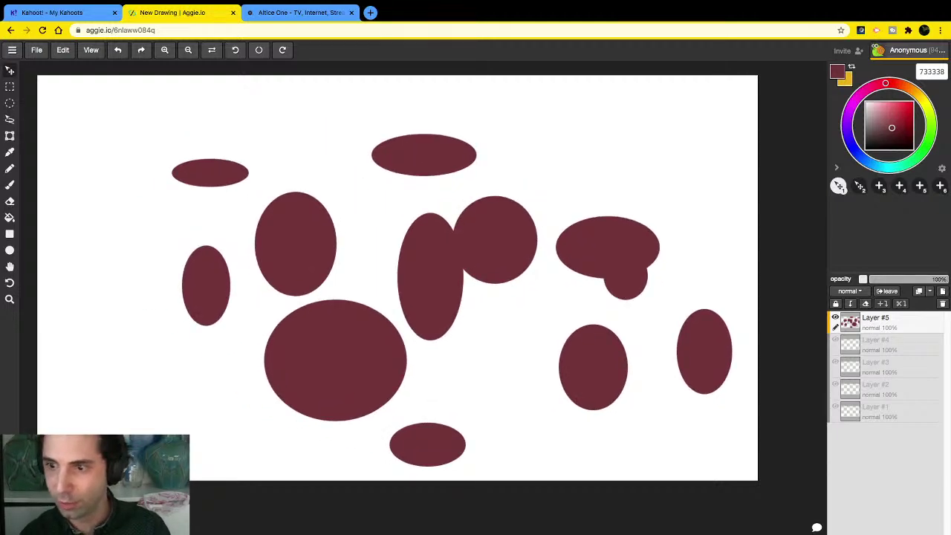
click(892, 344)
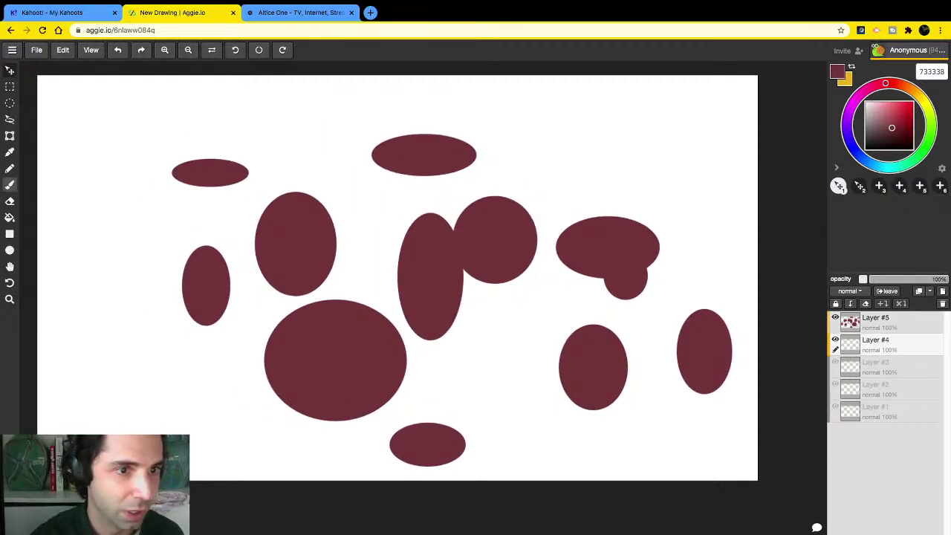
Draw three filled rectangles on Layer #4 across the upper part of the canvas, overlapping some of the ellipses.
click(9, 233)
drag(131, 160, 258, 264)
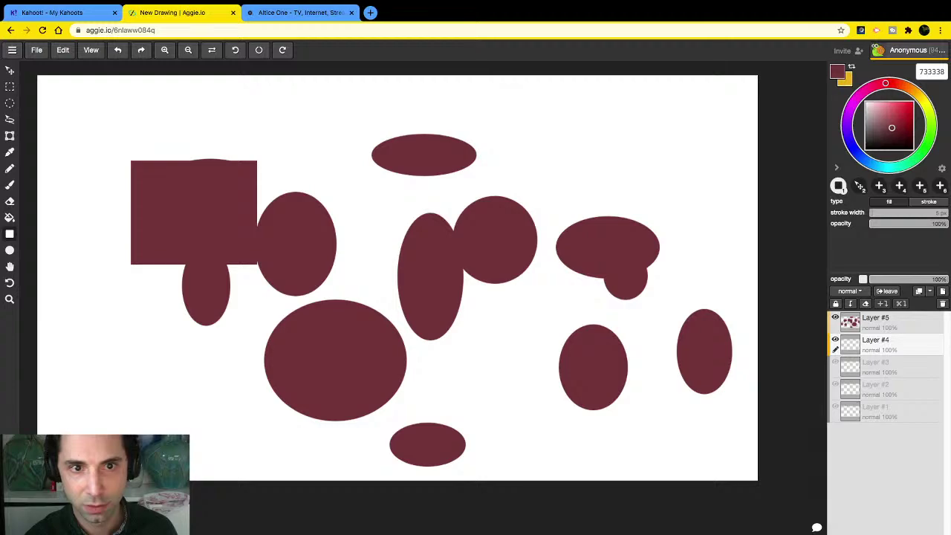
drag(320, 125, 445, 200)
mouse_move(561, 127)
mouse_down()
mouse_move(642, 224)
mouse_move(659, 231)
mouse_up()
Delete Layer #5 with its ellipses and Layer #4 with its rectangles.
click(892, 322)
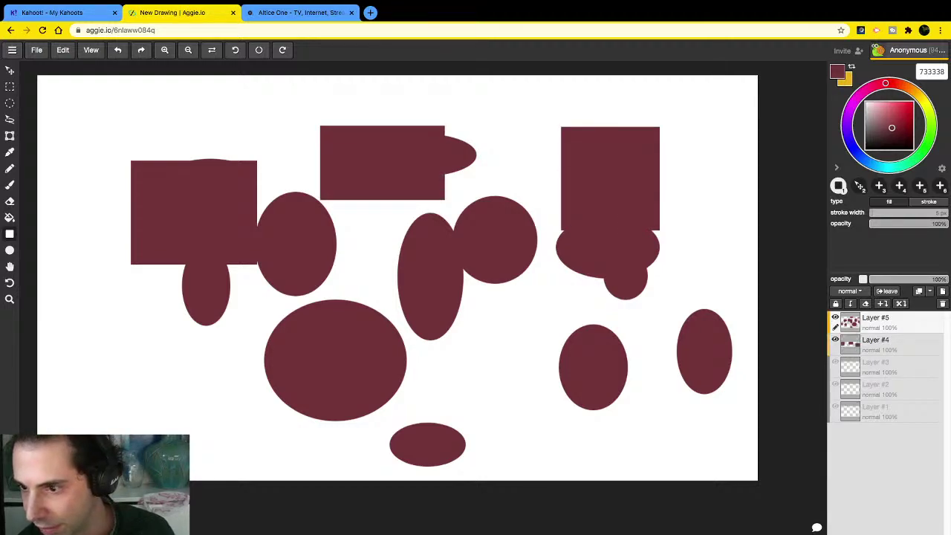
right_click(884, 322)
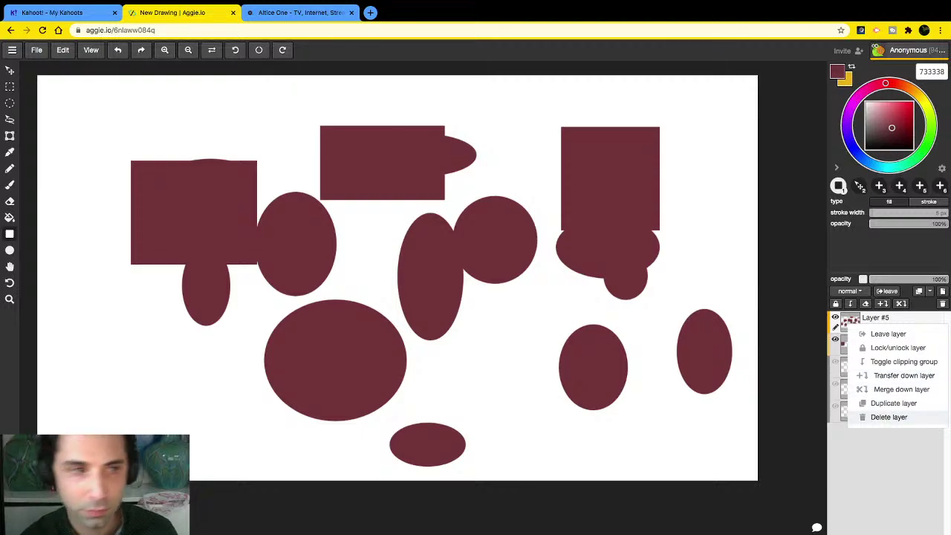
click(881, 418)
right_click(855, 320)
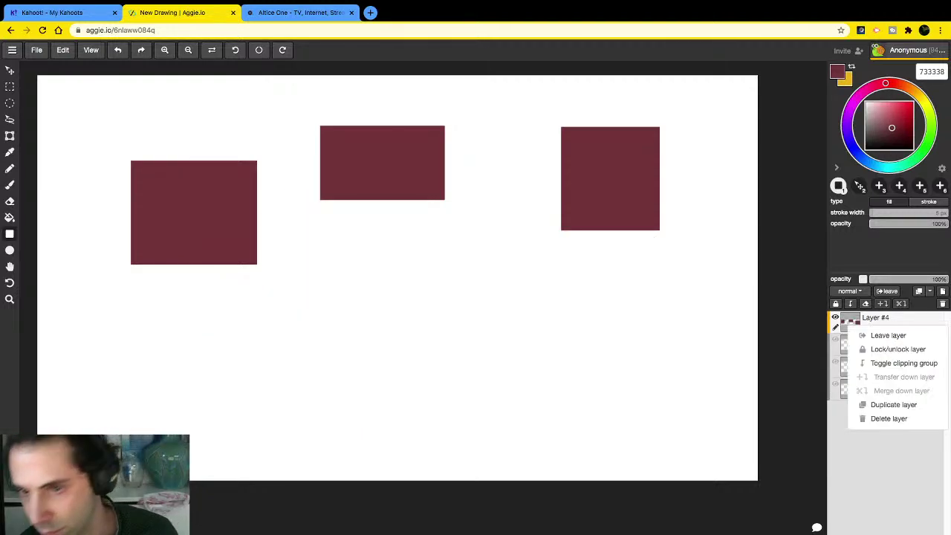
click(873, 418)
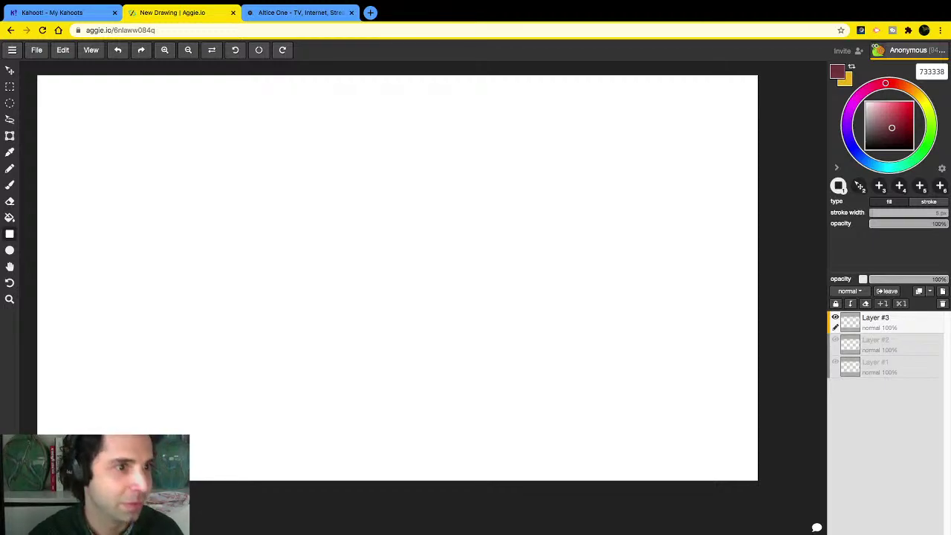
Draw a filled, nearly round ellipse on Layer #3 in the upper left area of the canvas.
click(9, 249)
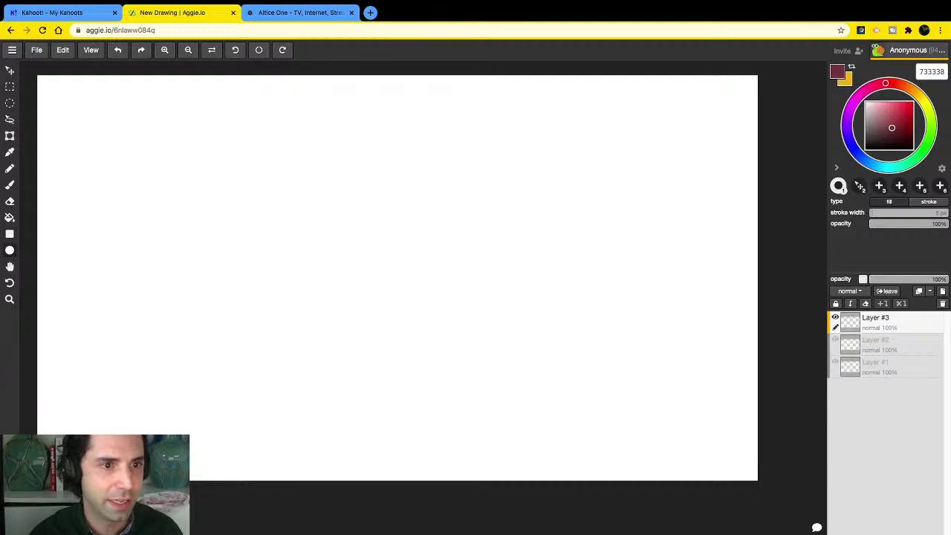
drag(172, 156, 183, 171)
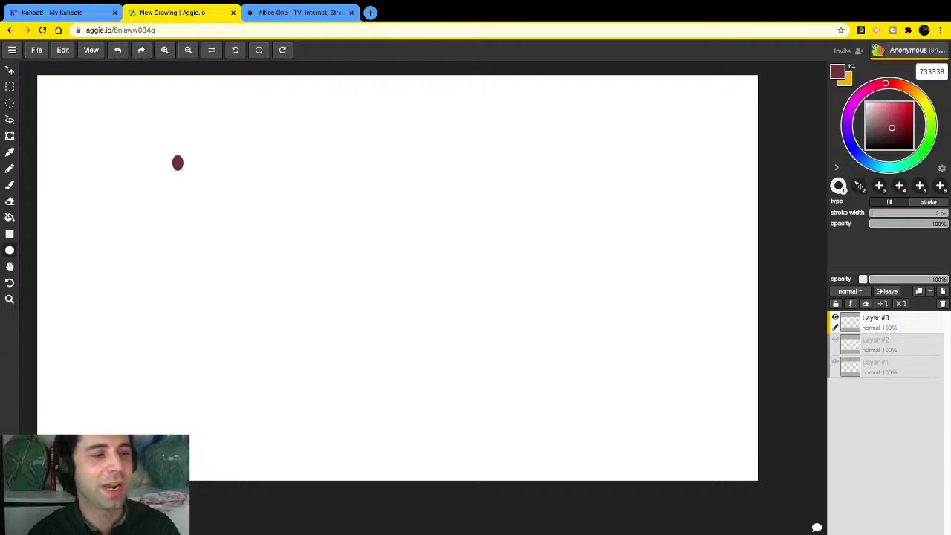
drag(182, 170, 247, 222)
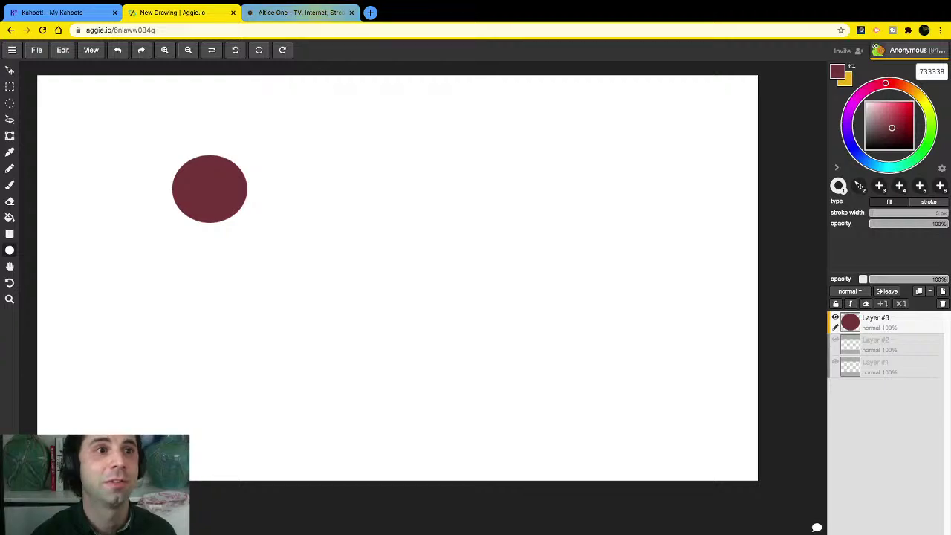
Search the web for how fast is my internet in the Optimum tab and run Google's internet speed test.
click(301, 13)
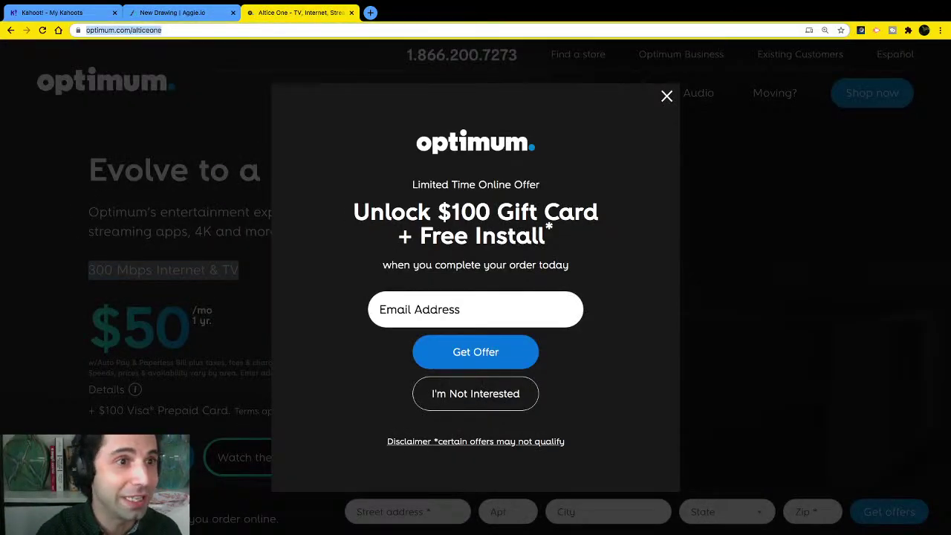
text(how)
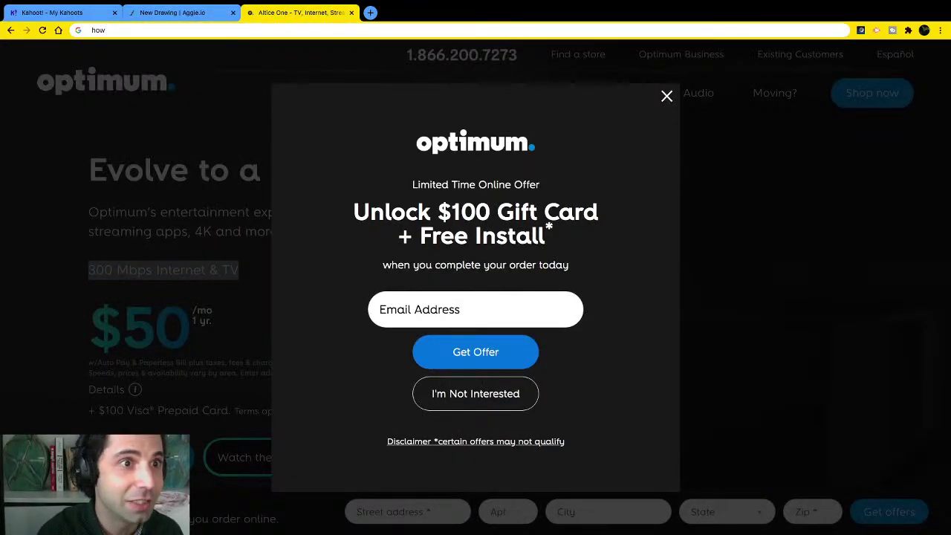
text( fast is my internet)
key(Return)
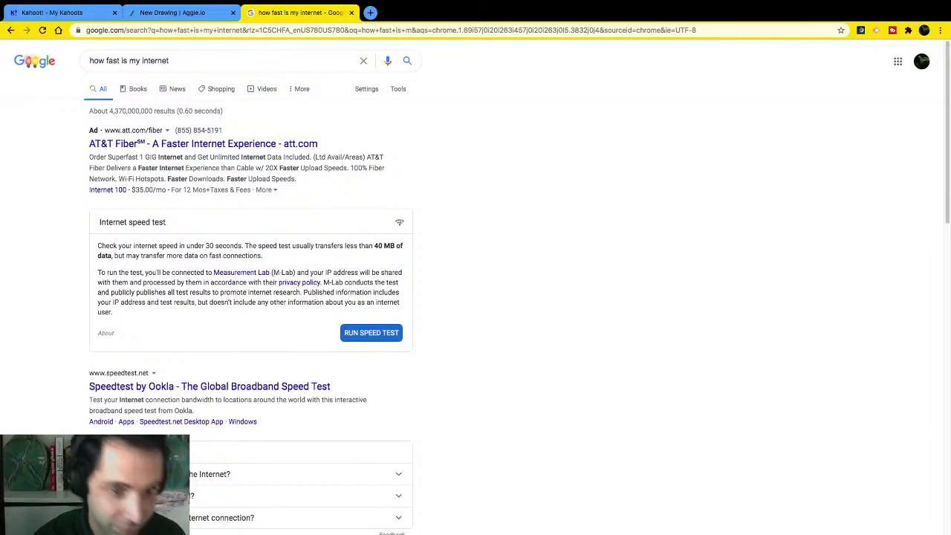
click(371, 333)
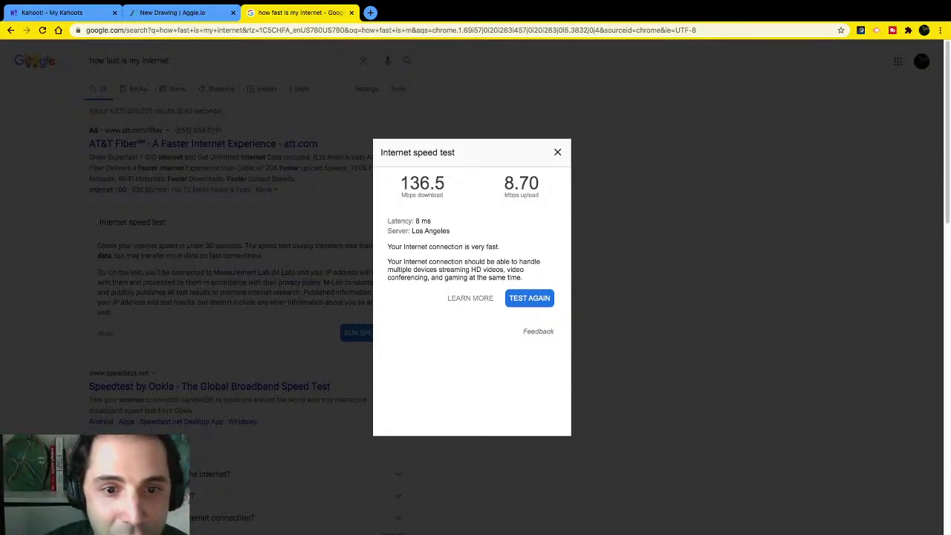
Examine the speed test's download and upload figures with the page enlarged, highlighting each one, and close the results.
drag(446, 183, 399, 183)
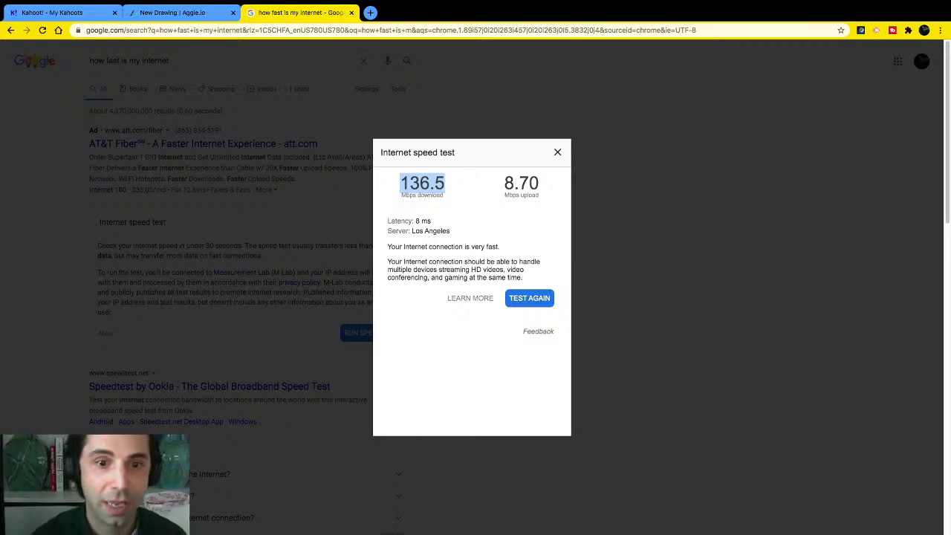
drag(446, 183, 399, 183)
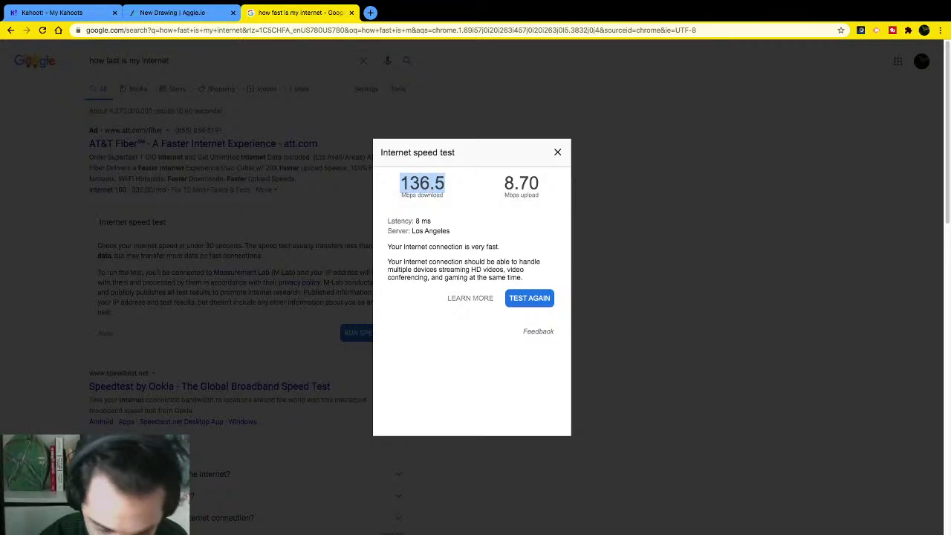
key(ctrl+plus)
key(ctrl+plus)
key(ctrl+plus)
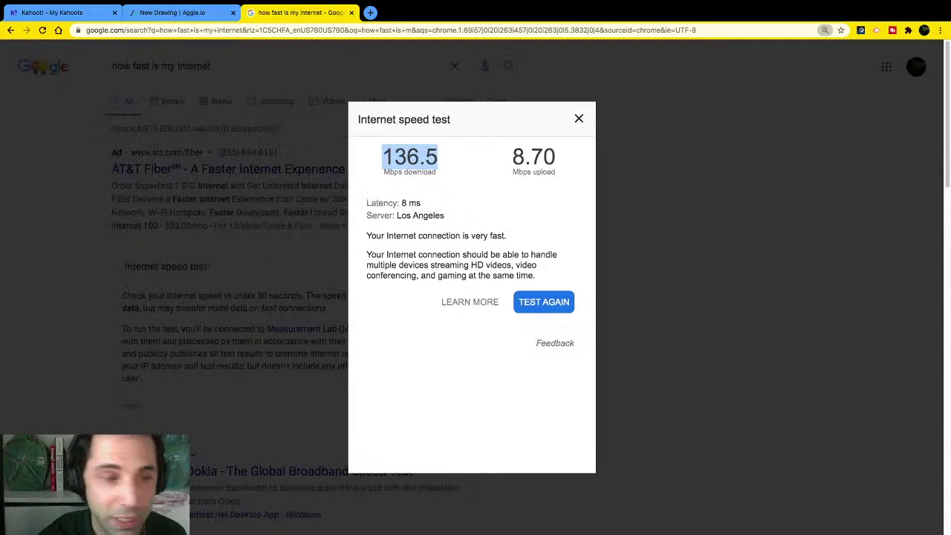
key(ctrl+plus)
key(ctrl+plus)
key(ctrl+plus)
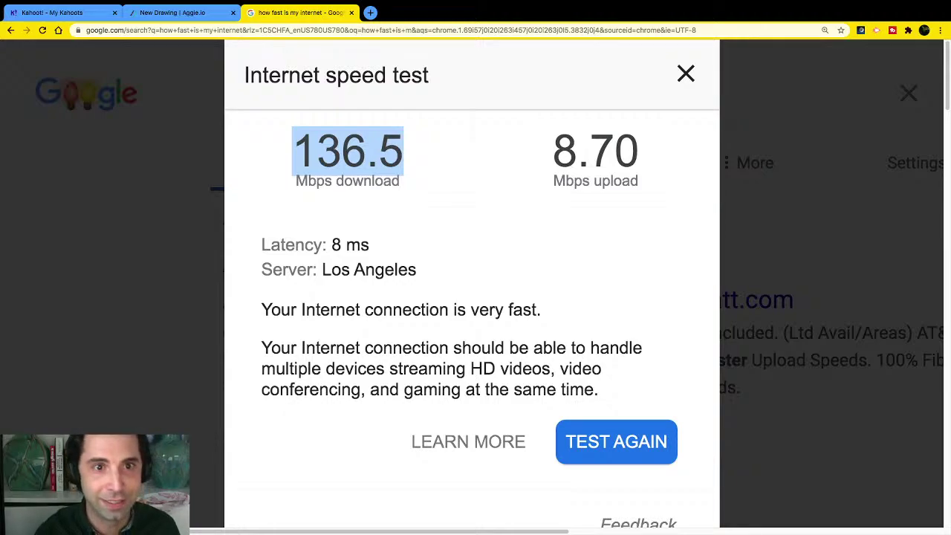
key(ctrl+plus)
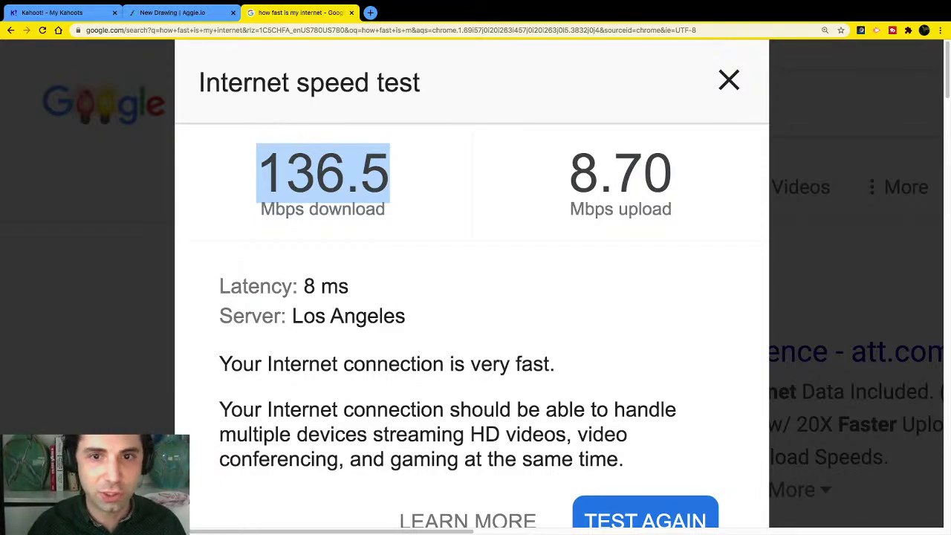
drag(569, 174, 674, 173)
double_click(323, 174)
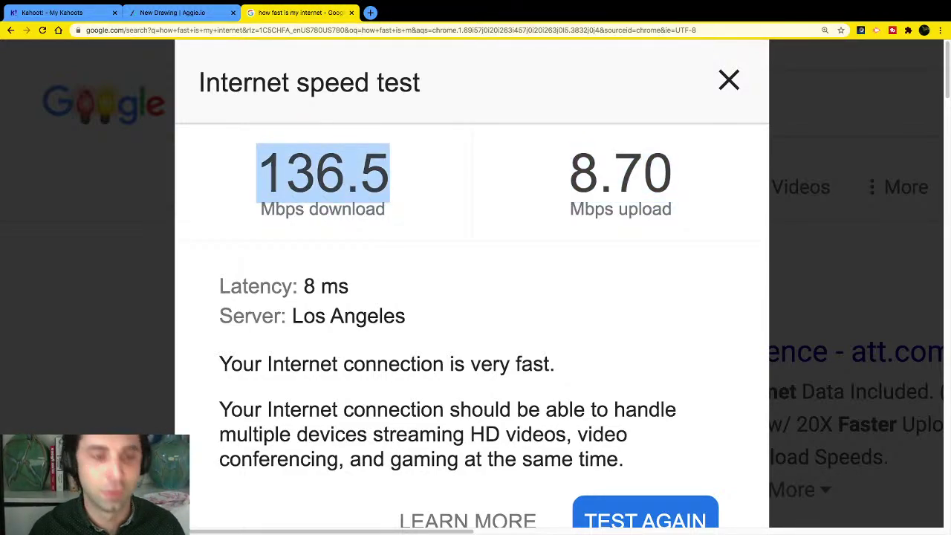
key(Escape)
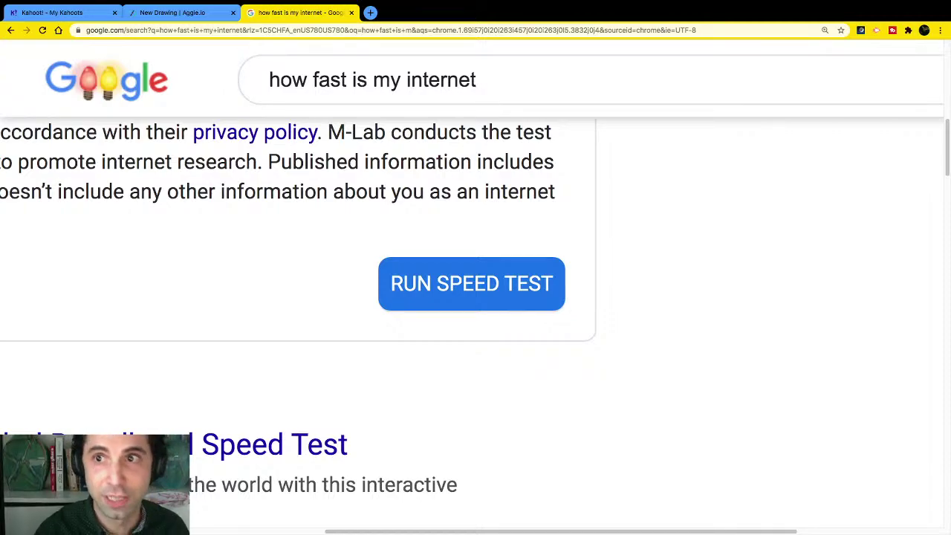
Reduce the page magnification and open bitsbox.com/code in the same tab.
key(super+minus)
key(super+minus)
key(super+minus)
key(super+minus)
key(super+minus)
key(super+minus)
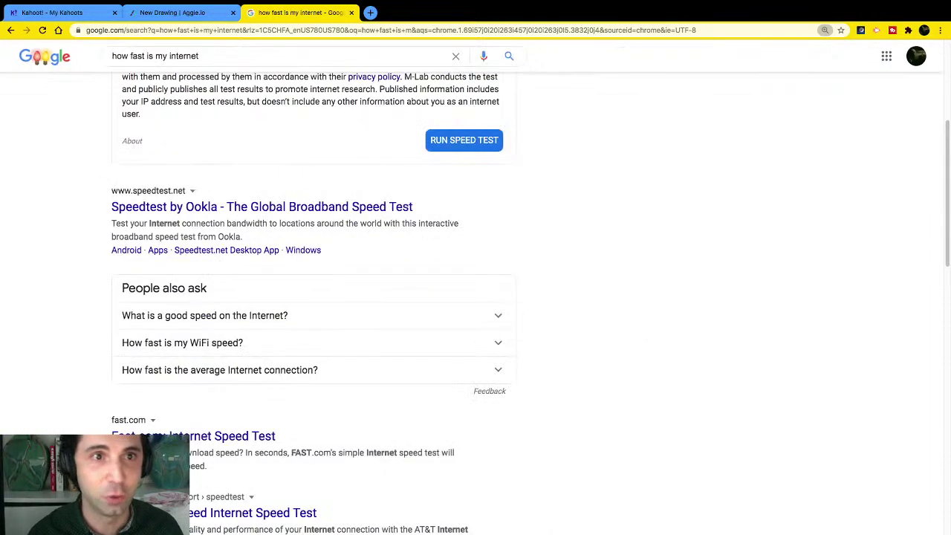
key(super+l)
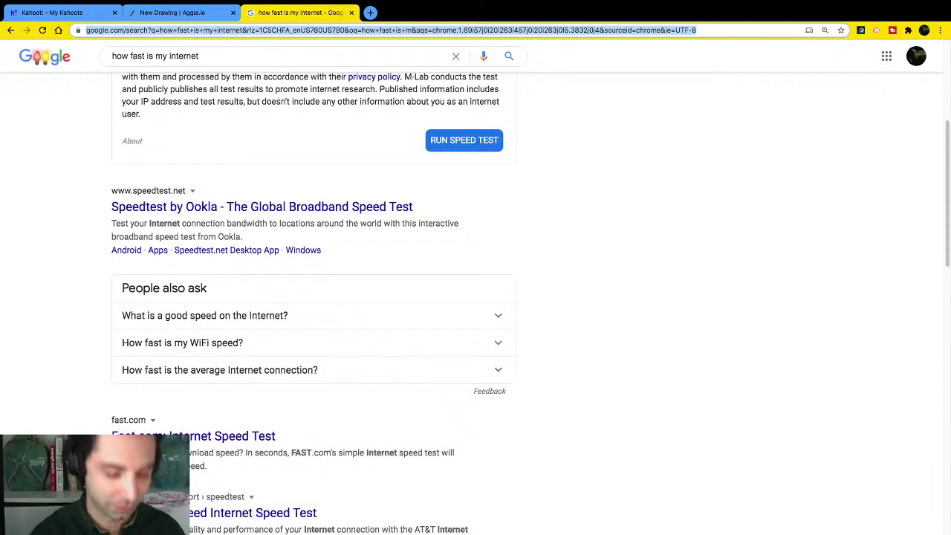
text(bitsbox.com/code)
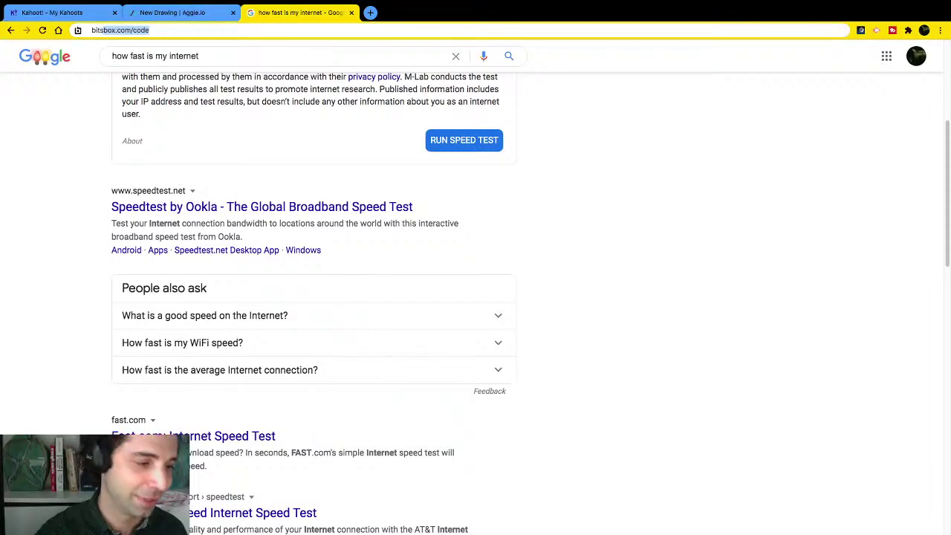
key(Return)
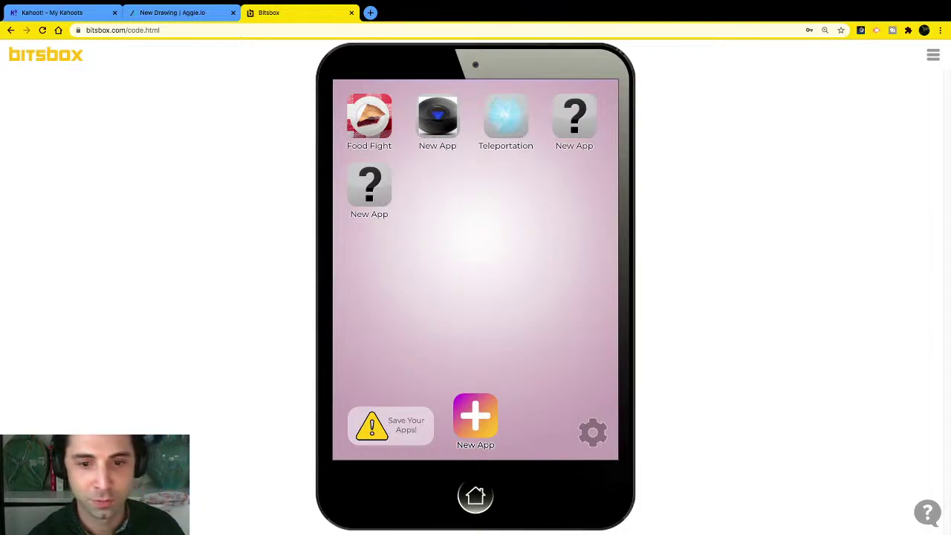
Start a new self-invented Bitsbox app without signing up for an account, and enlarge the code editor page.
click(476, 415)
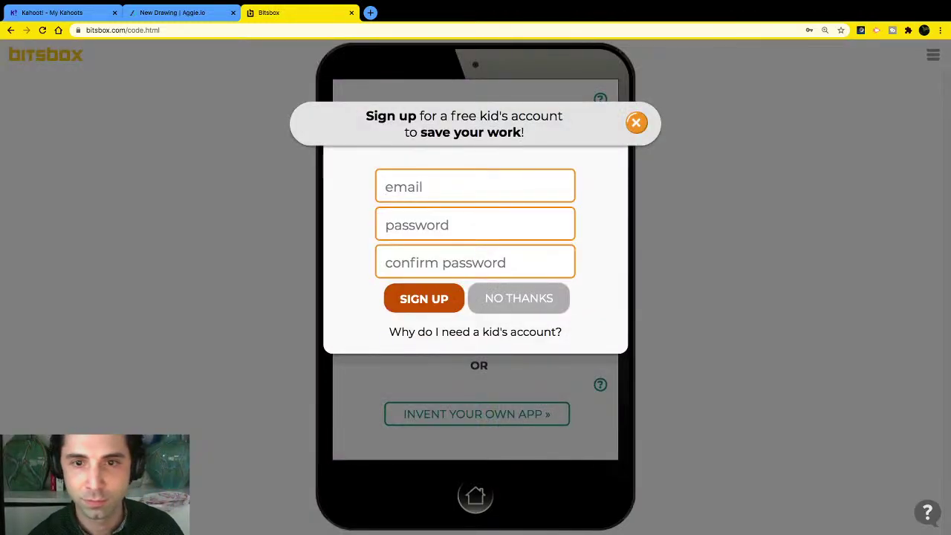
click(519, 298)
key(Escape)
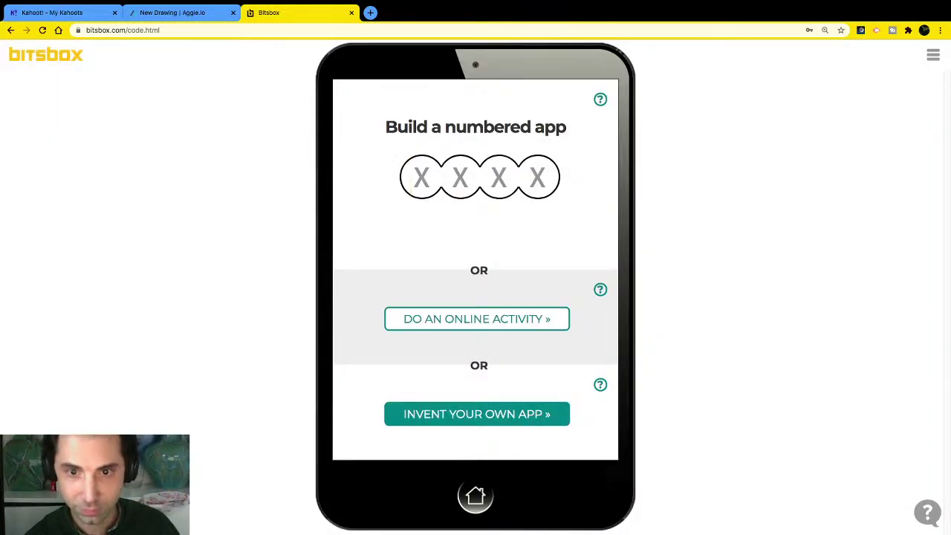
click(477, 414)
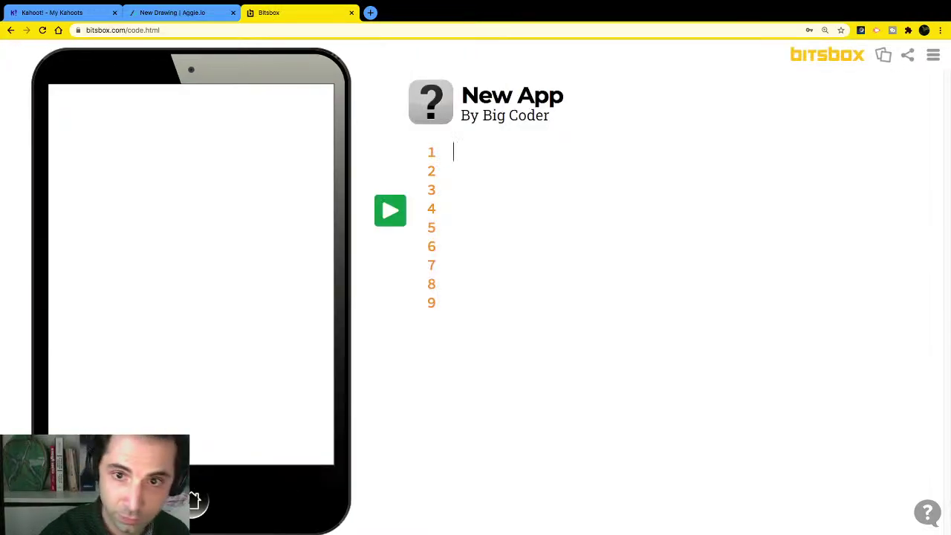
key(super+plus)
key(super+plus)
key(super+minus)
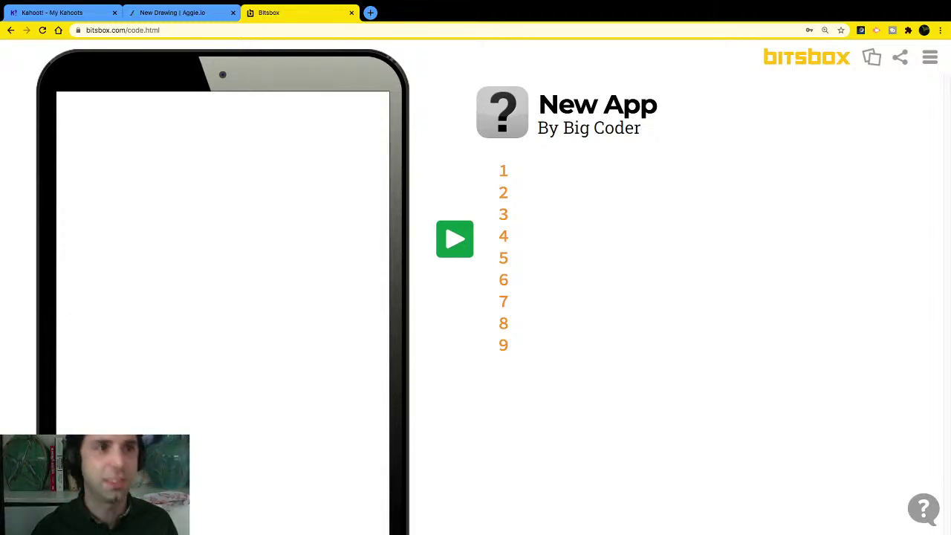
Open scratch.mit.edu in a new tab and create a new Scratch project.
key(ctrl+t)
text(scratcg)
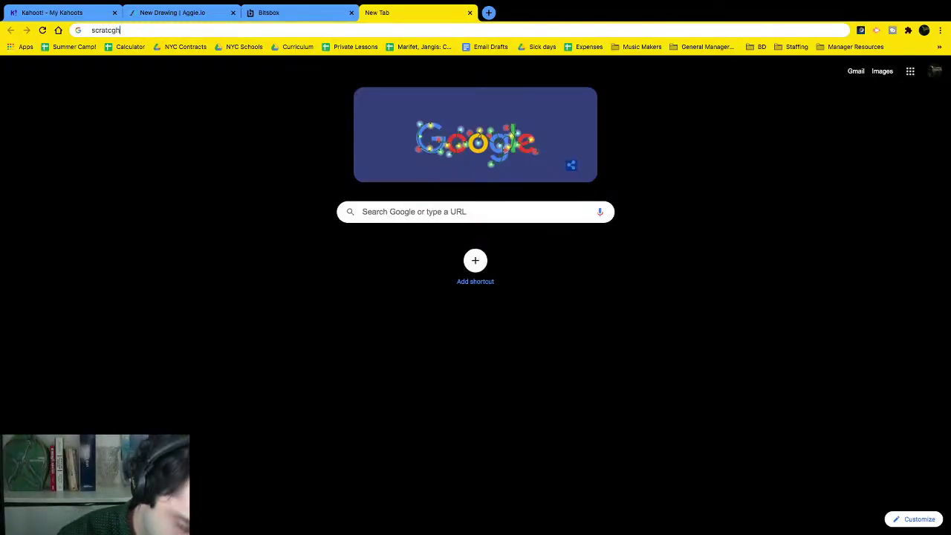
key(BackSpace)
text(h.mit.ed)
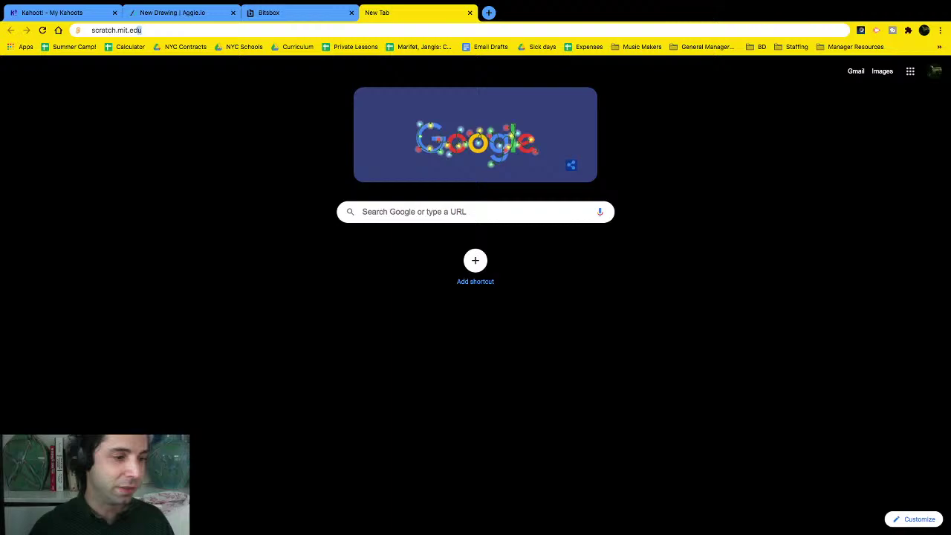
key(Return)
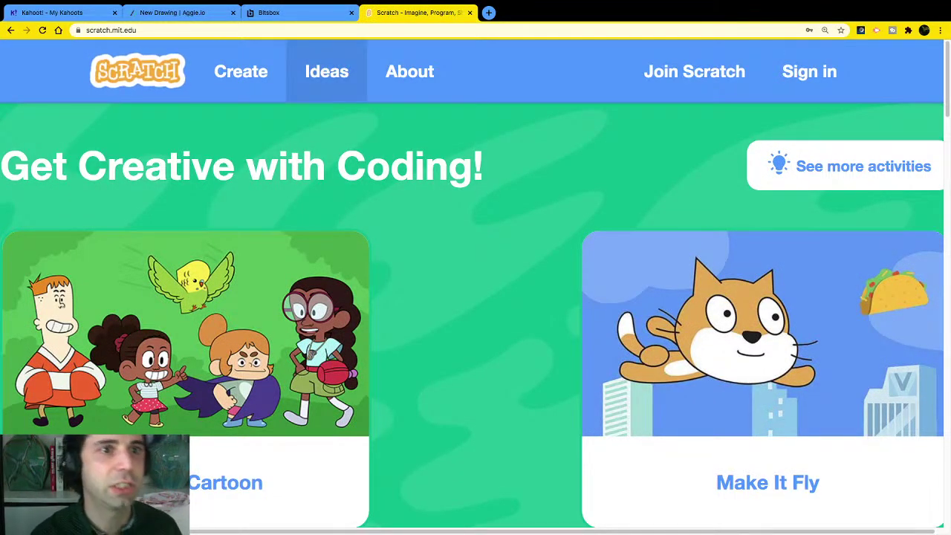
click(241, 71)
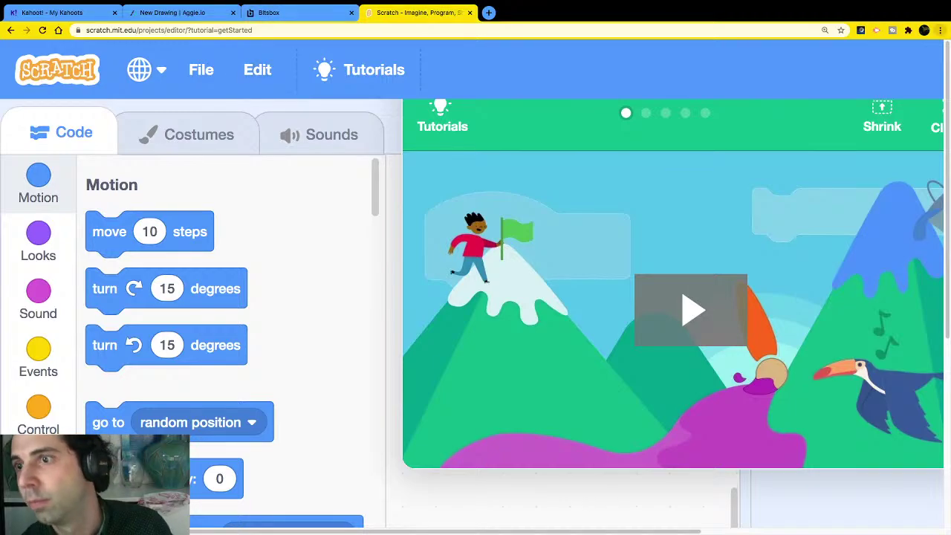
Shrink the page until the whole Scratch editor fits the window, and close the getting-started tutorial.
key(super+minus)
key(super+minus)
key(super+minus)
key(super+minus)
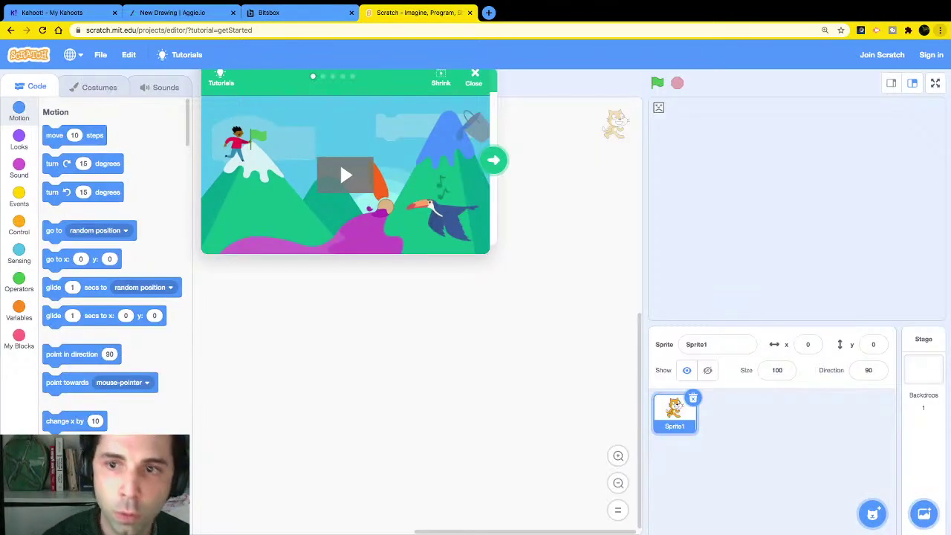
drag(339, 162, 340, 409)
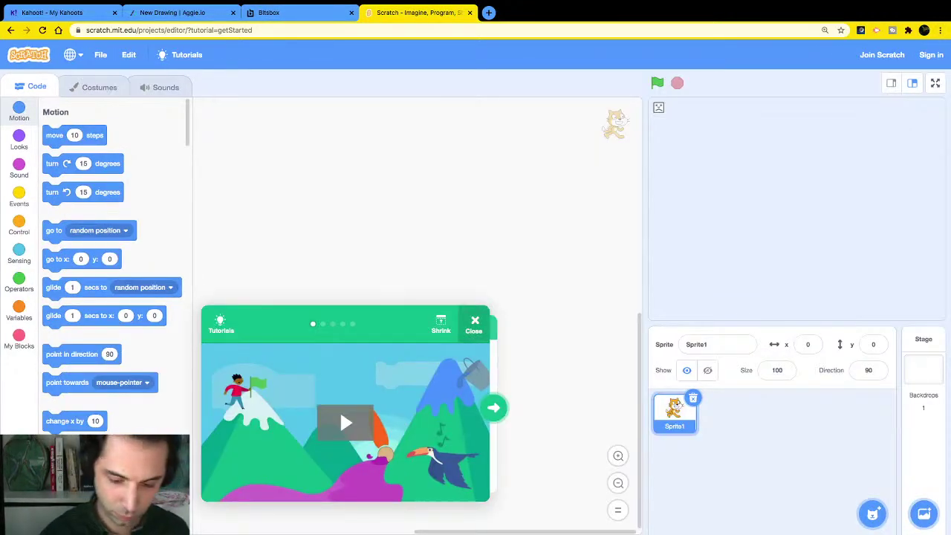
click(473, 324)
key(super+minus)
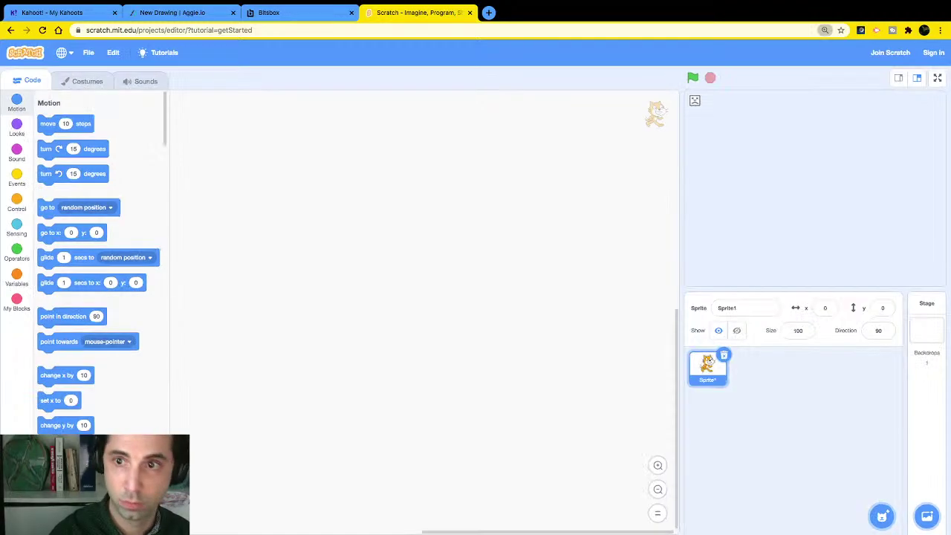
key(super+minus)
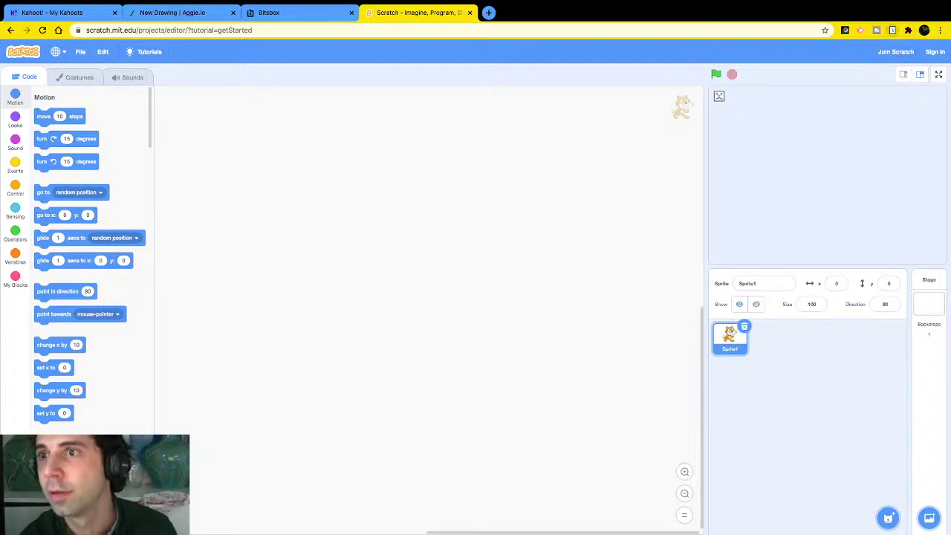
Turn on the page annotation tool and place a text note reading "scratch.mit.edu" over the empty code area.
click(891, 30)
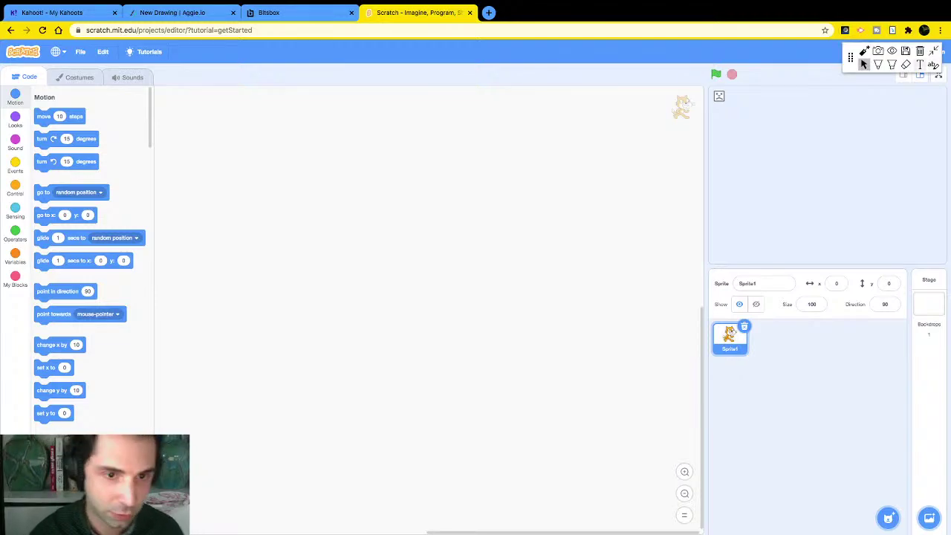
click(920, 64)
click(349, 182)
text(scratc)
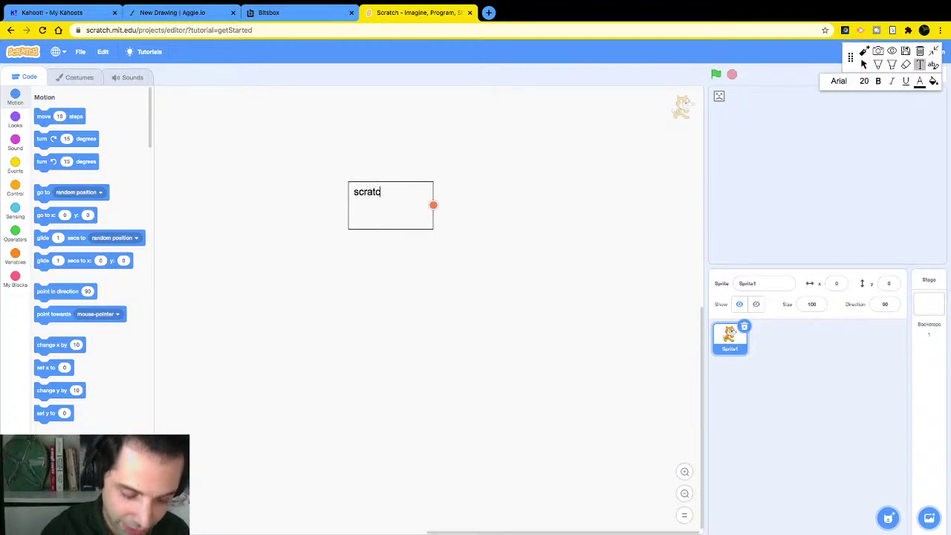
text(h.mit.edu)
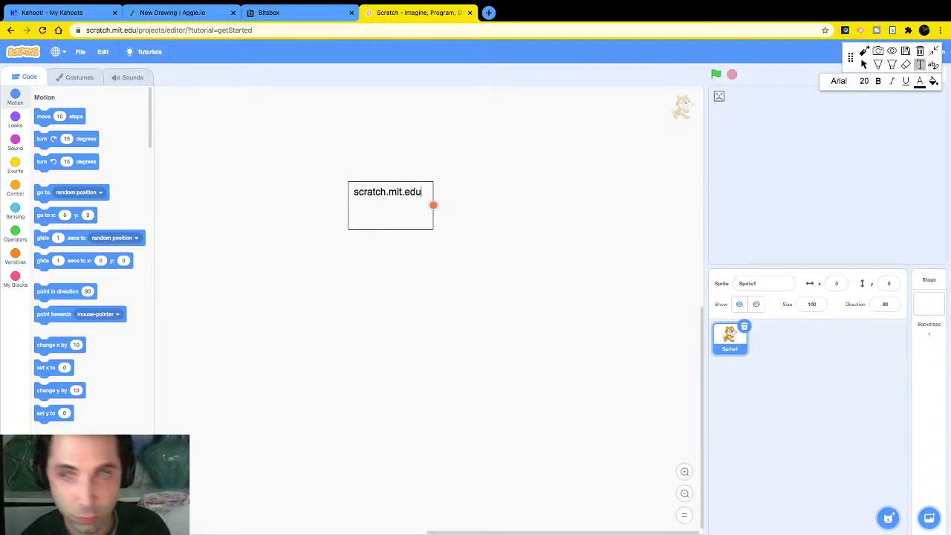
Enlarge the note's text to size 72 and widen its text box so the web address fits on one line.
key(super+a)
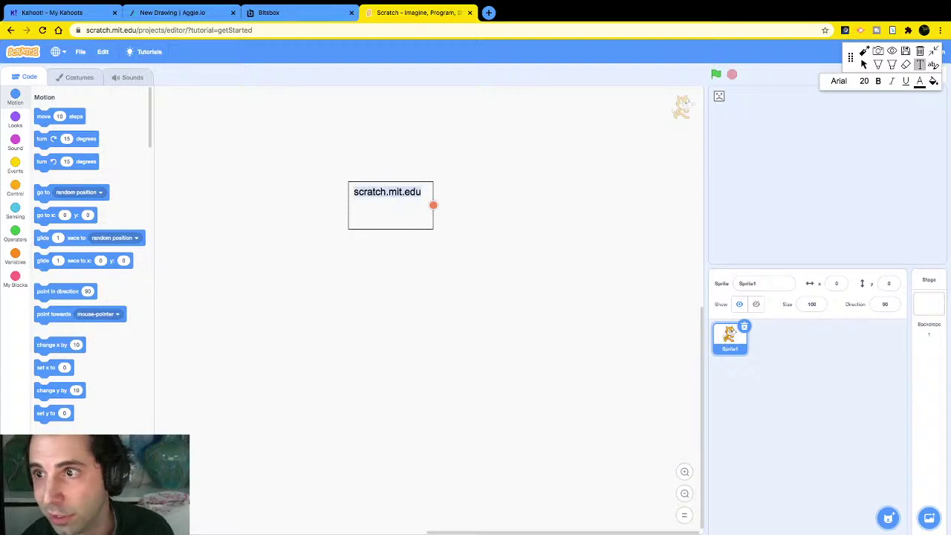
click(864, 81)
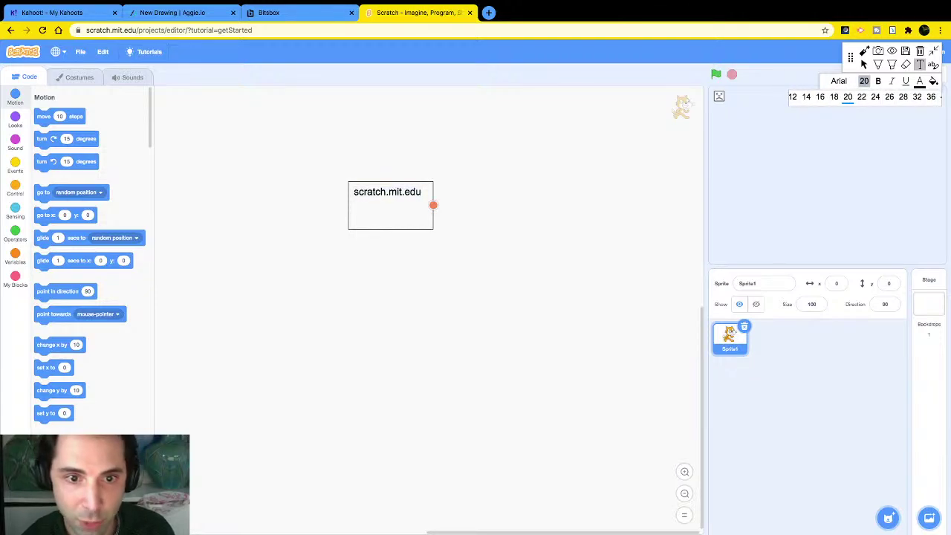
click(931, 96)
drag(433, 206, 521, 207)
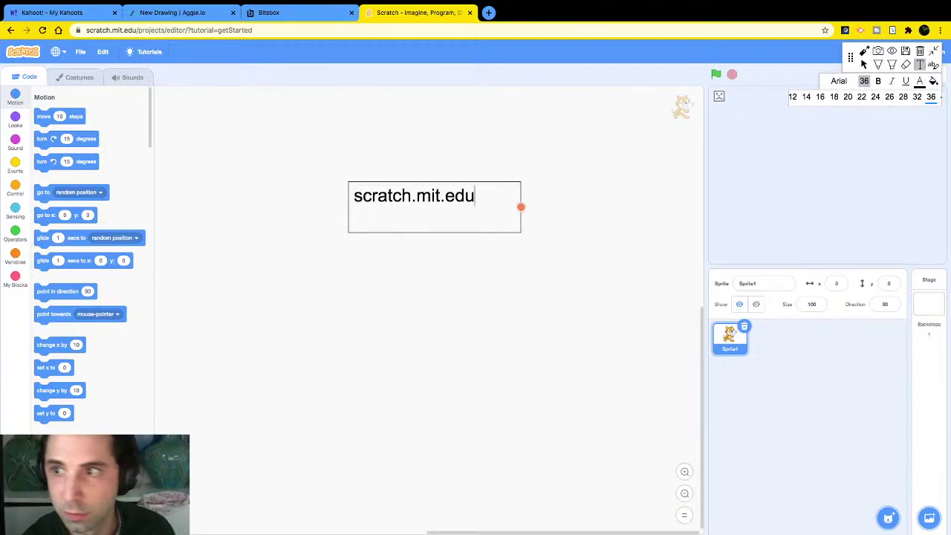
double_click(455, 196)
scroll(865, 97, right, 3)
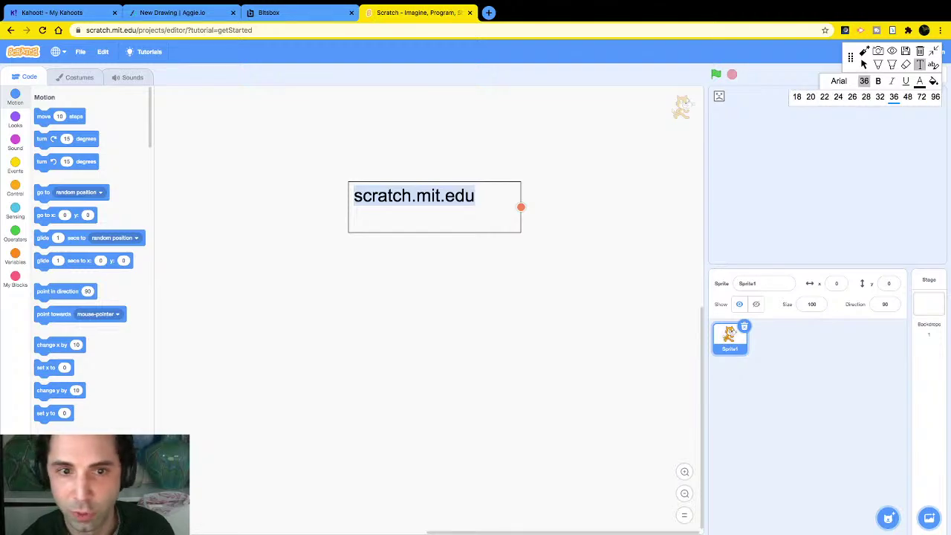
click(908, 97)
click(921, 97)
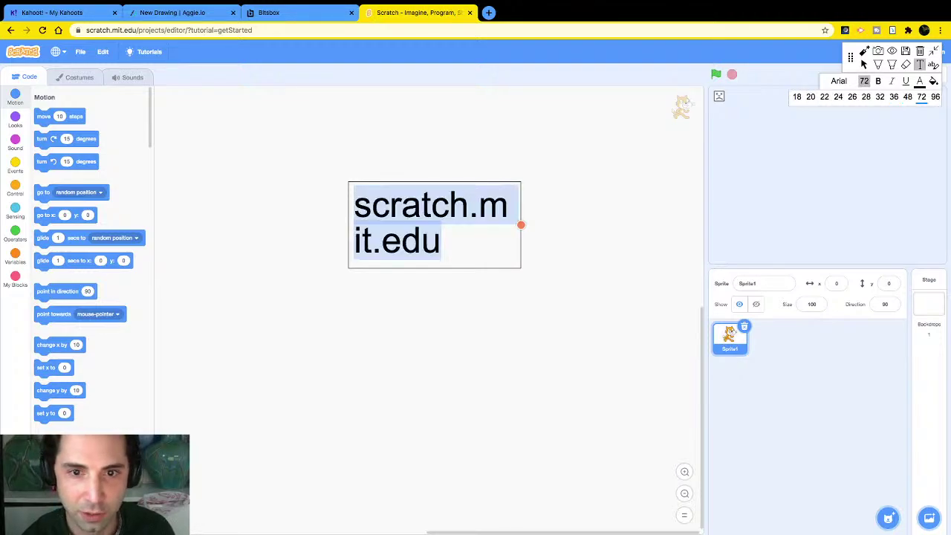
drag(521, 223, 664, 225)
click(516, 204)
drag(516, 205, 509, 204)
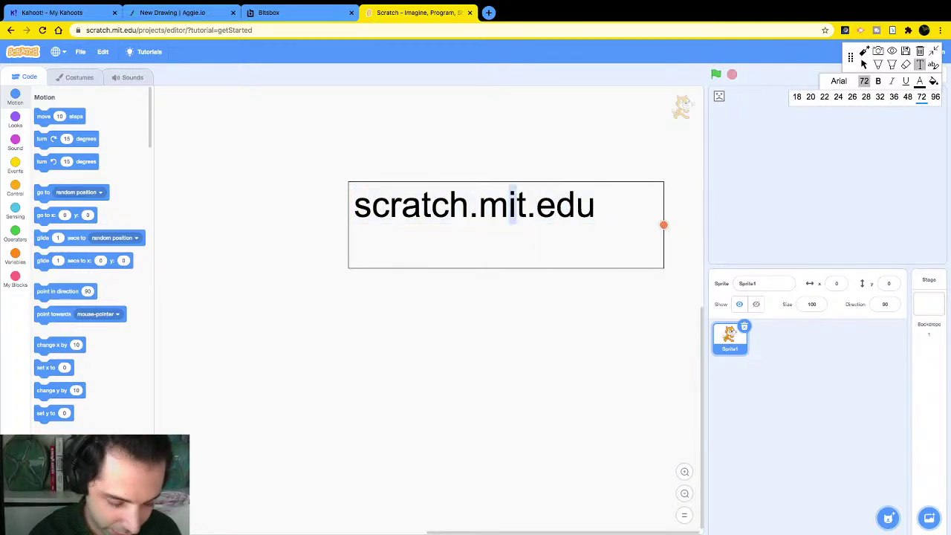
Insert the line "Go to:" above the web address in the note.
click(372, 205)
click(355, 205)
text(Go to:)
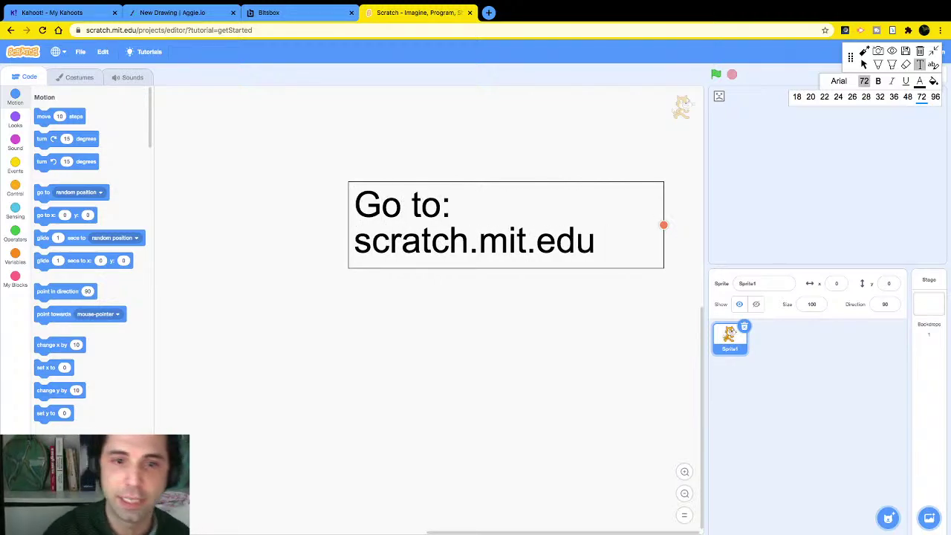
Color the note's text dark red and move the note to the upper part of the code area.
key(shift+End)
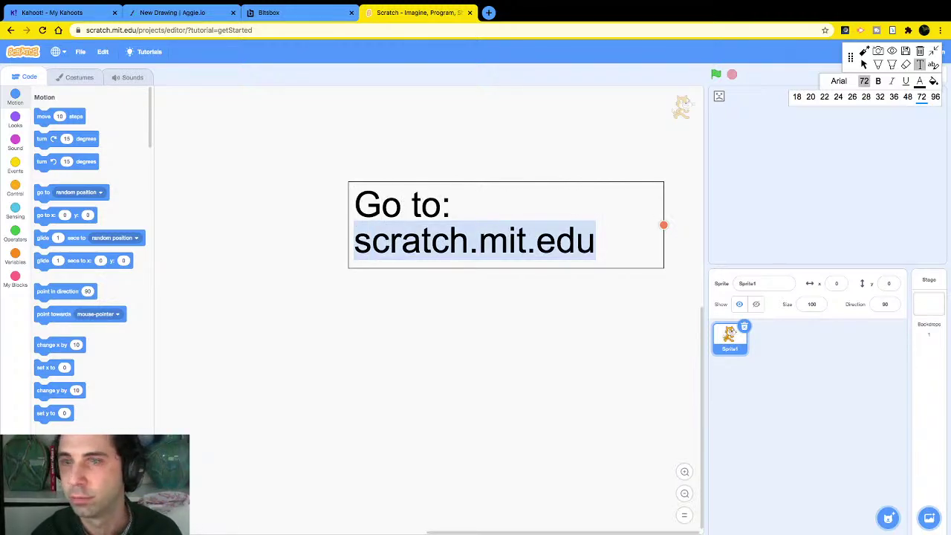
click(920, 81)
click(892, 98)
key(Escape)
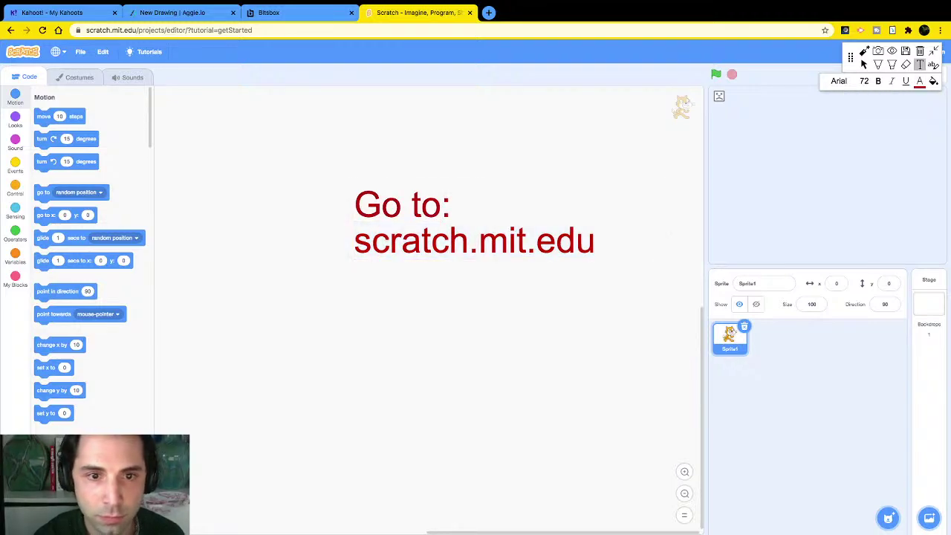
drag(474, 223, 349, 155)
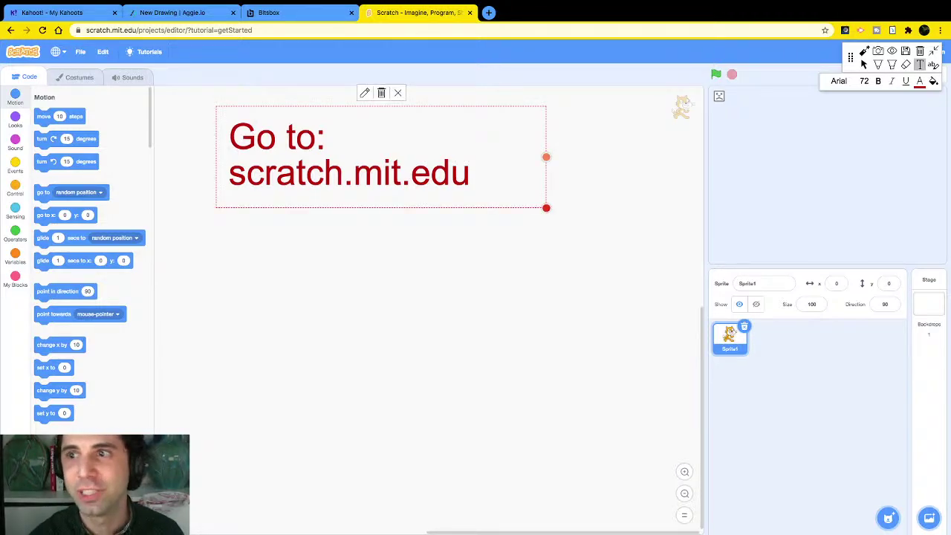
Add a second note below reading "What do you want to create in Scracth?" and widen its box so it wraps onto two lines.
click(199, 226)
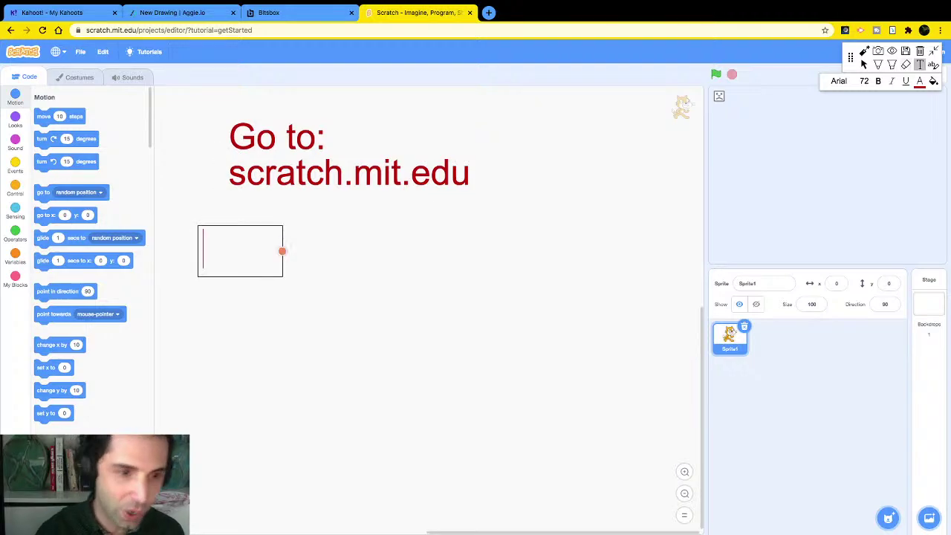
text(What do you )
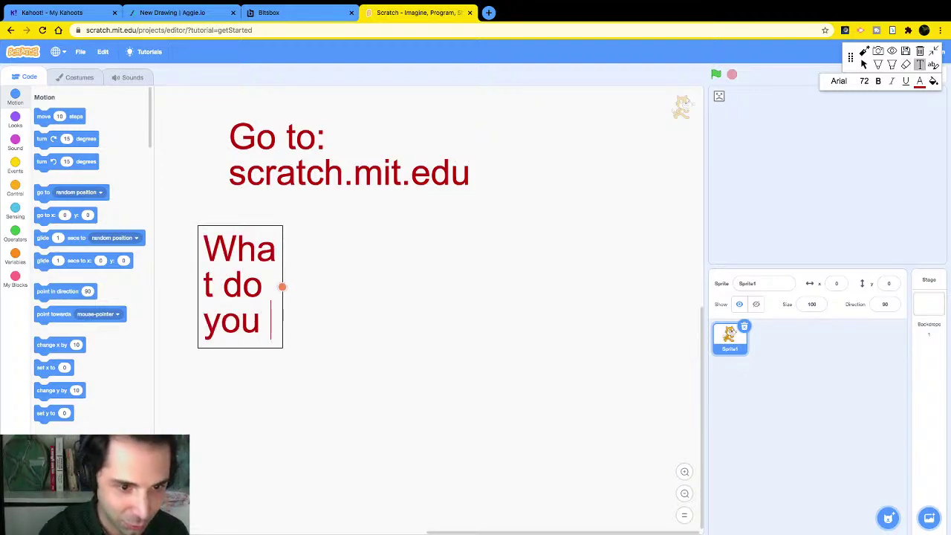
text(want to crea)
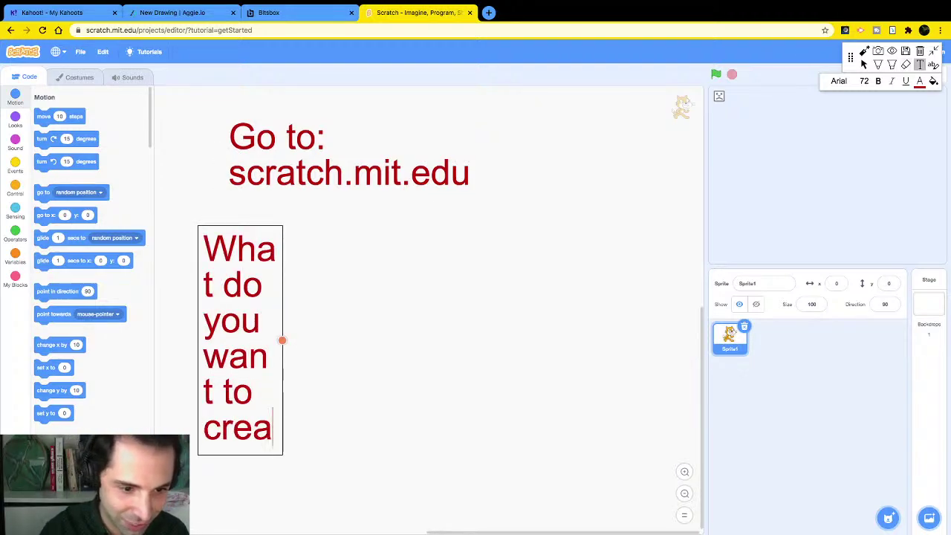
text(te in ScractH)
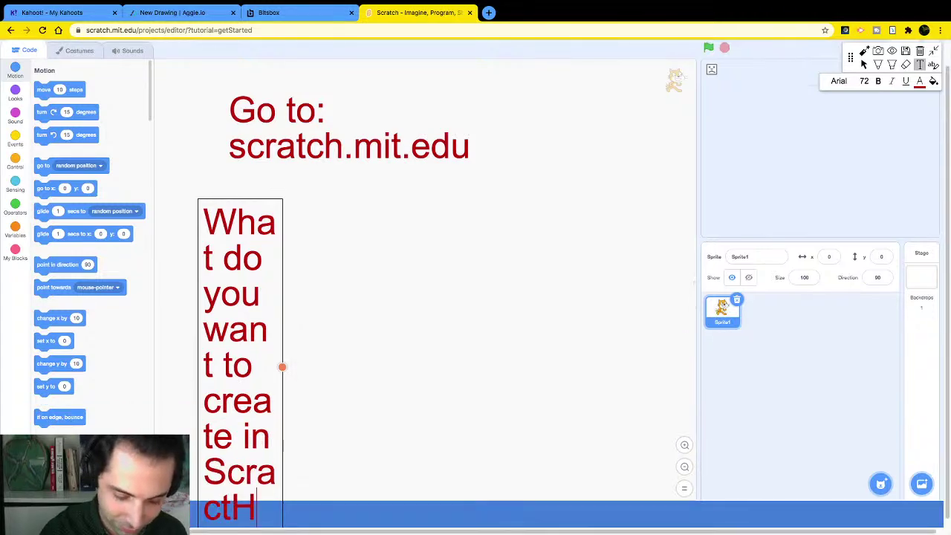
key(BackSpace)
text(h?)
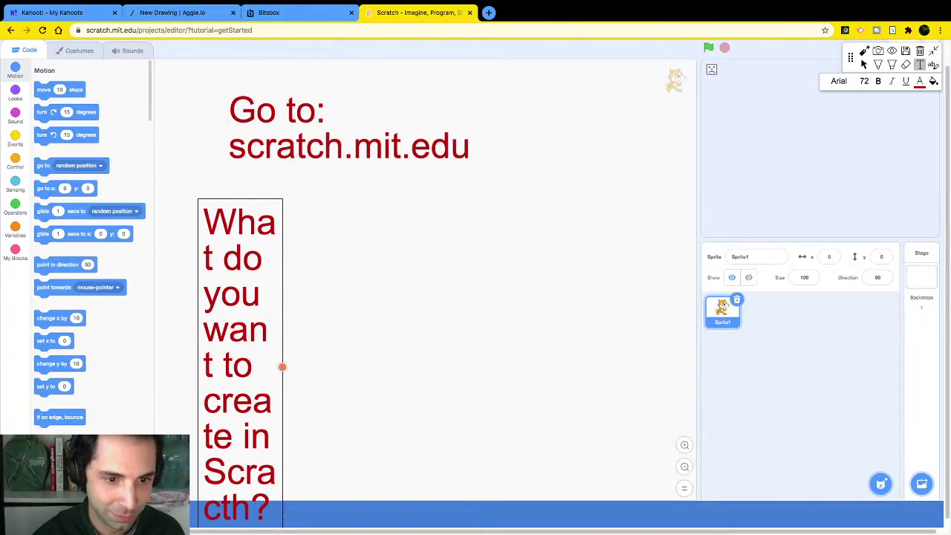
drag(283, 367, 647, 367)
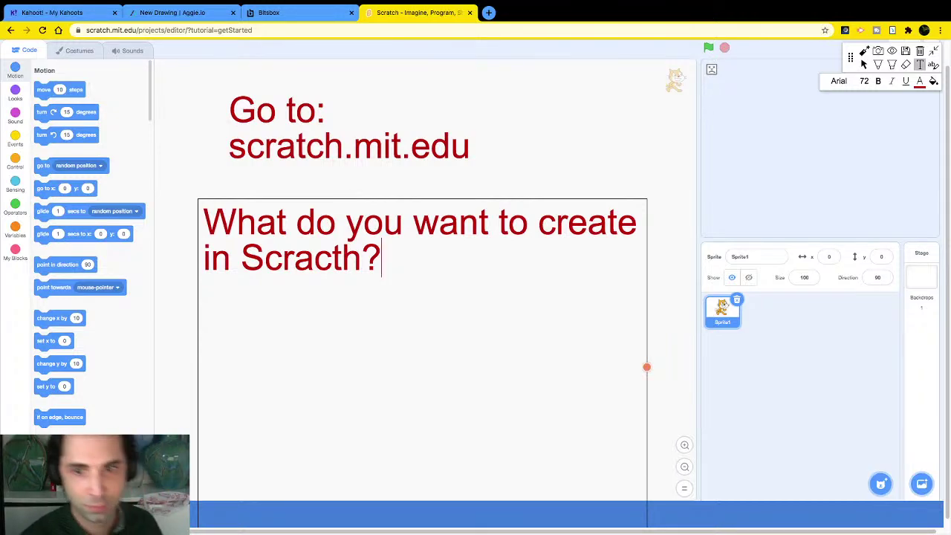
key(Escape)
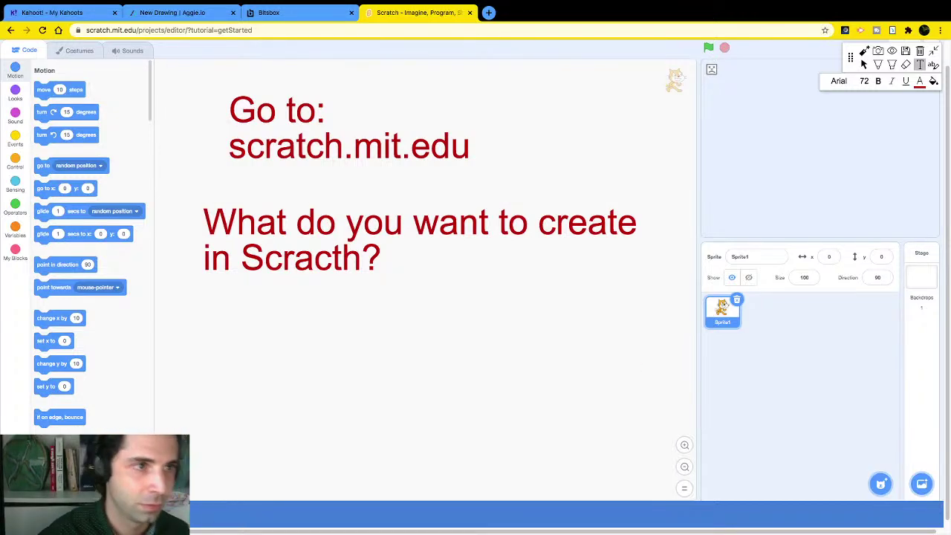
Return the annotation tool to its cursor mode and reload the Scratch editor to clear the notes.
scroll(475, 284, up, 1)
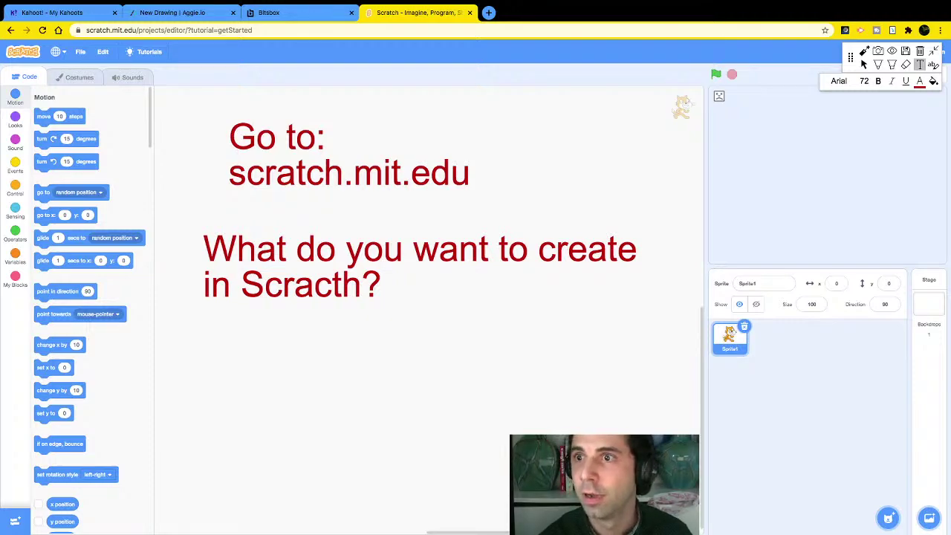
click(864, 65)
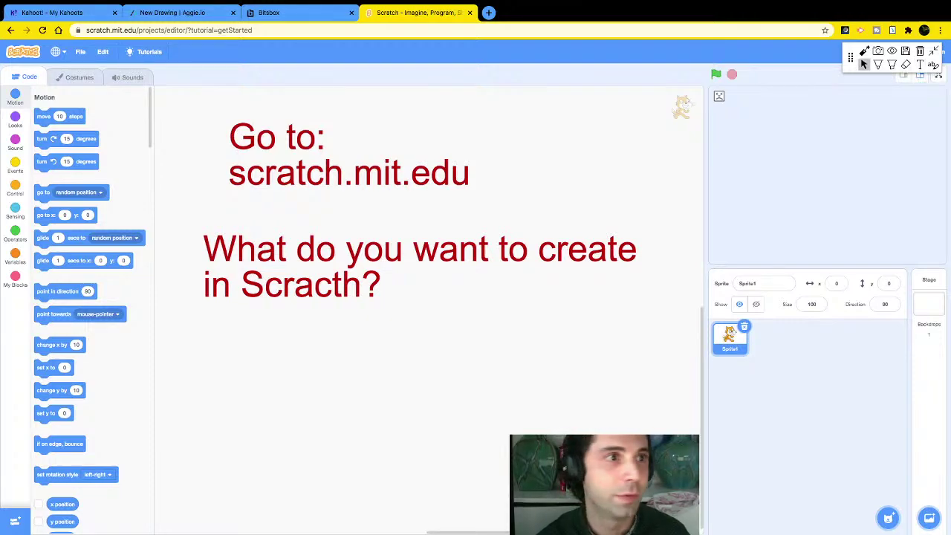
click(42, 30)
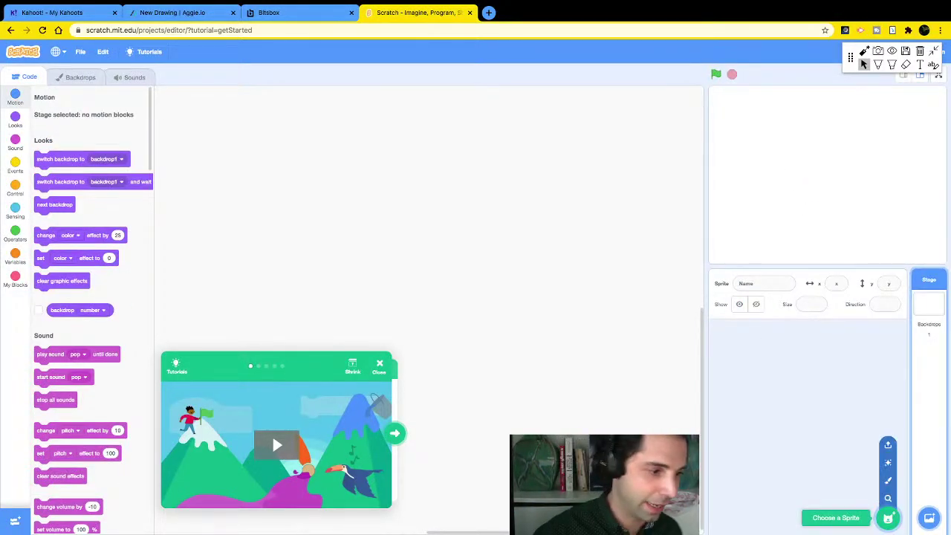
Browse the full Scratch sprite library and add the purple Convertible sprite to the project.
click(889, 518)
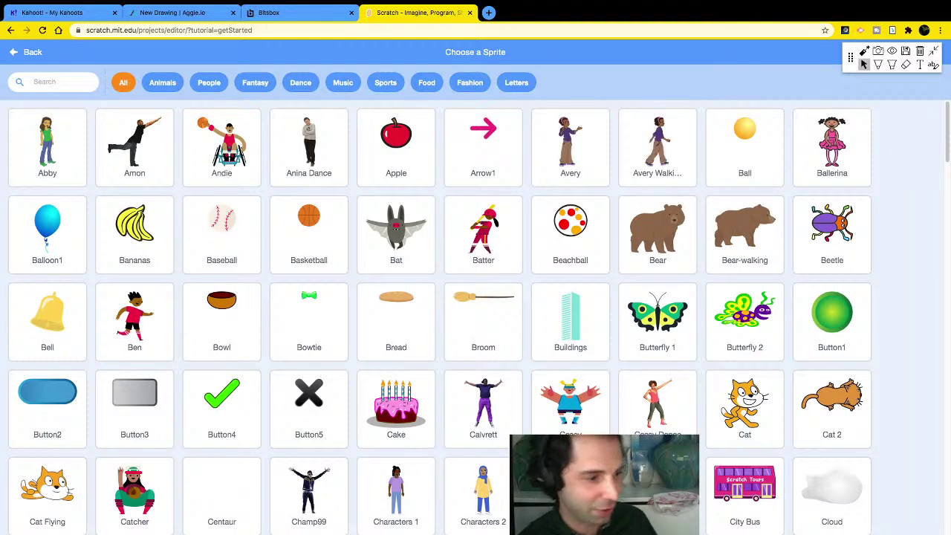
scroll(483, 327, down, 2)
scroll(483, 335, down, 2)
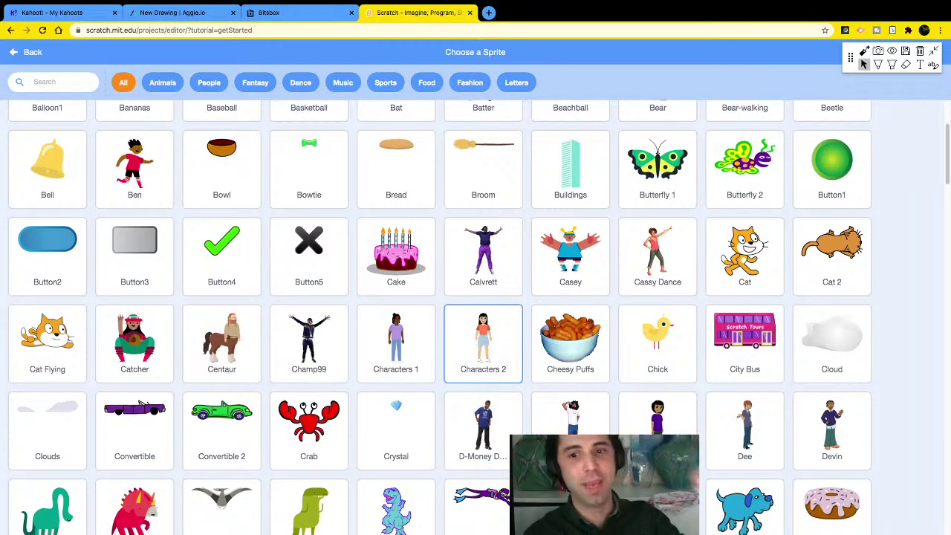
scroll(483, 338, down, 4)
scroll(483, 341, down, 10)
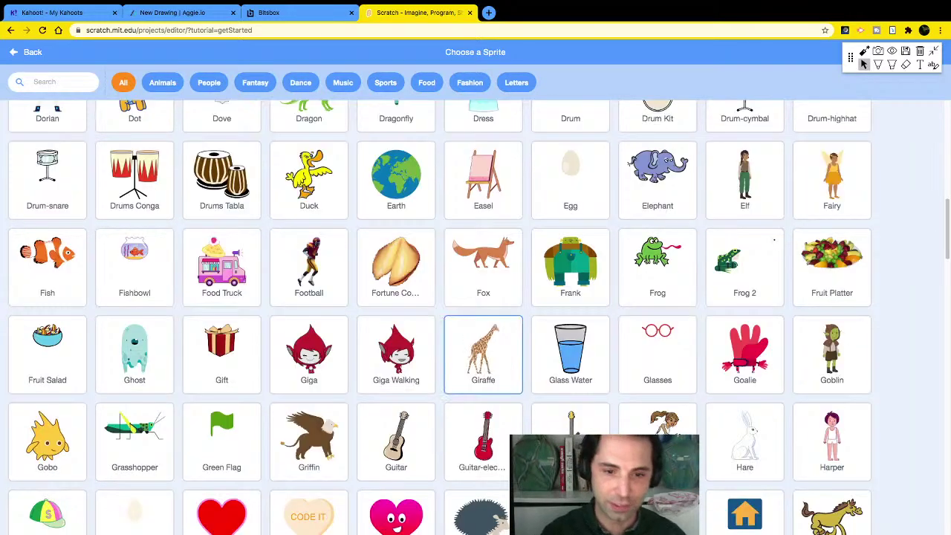
scroll(483, 342, down, 8)
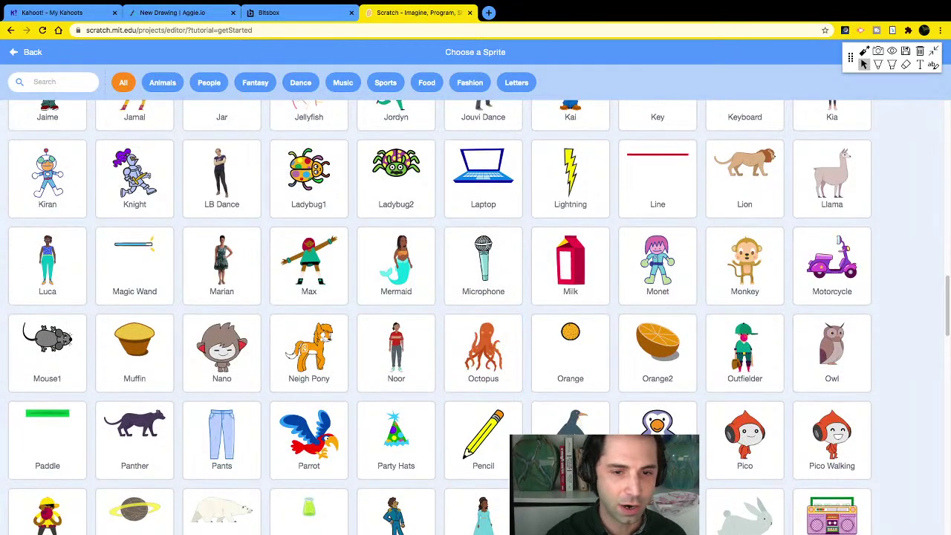
scroll(396, 349, down, 8)
scroll(396, 371, down, 16)
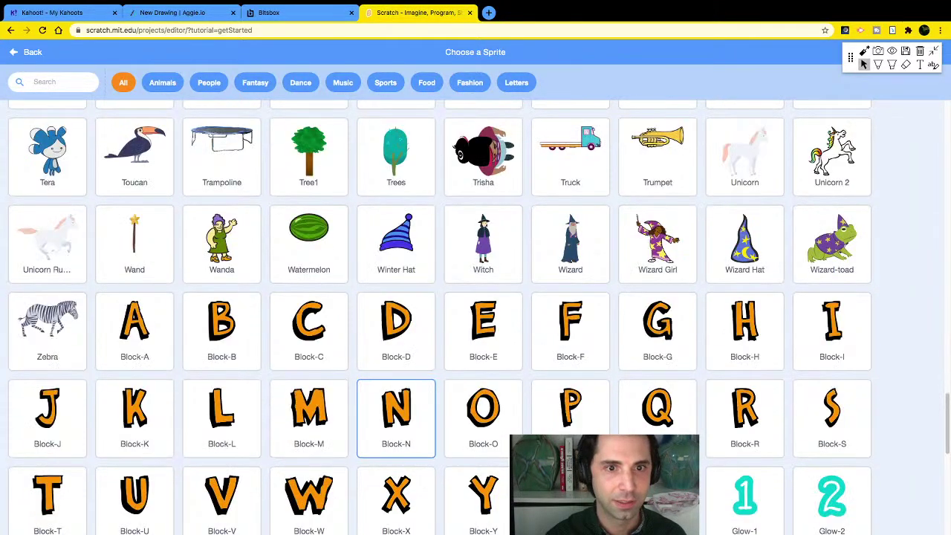
scroll(397, 371, up, 20)
scroll(396, 371, up, 14)
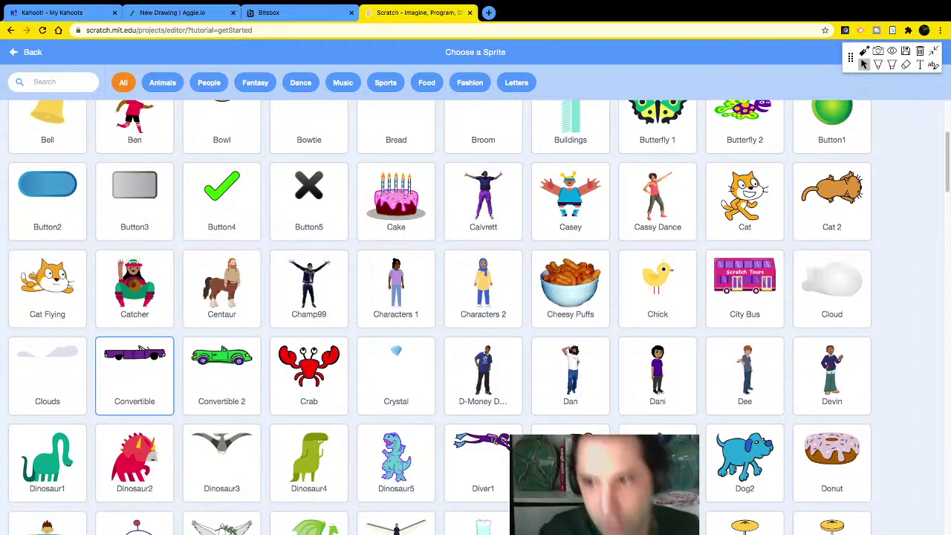
click(134, 368)
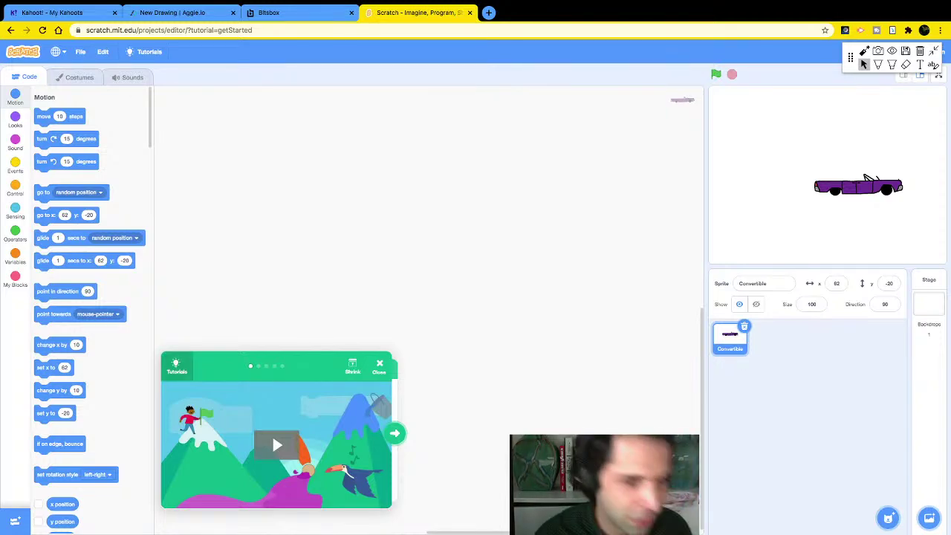
Close the getting-started tutorial and enlarge the Scratch editor page by three zoom levels.
click(379, 366)
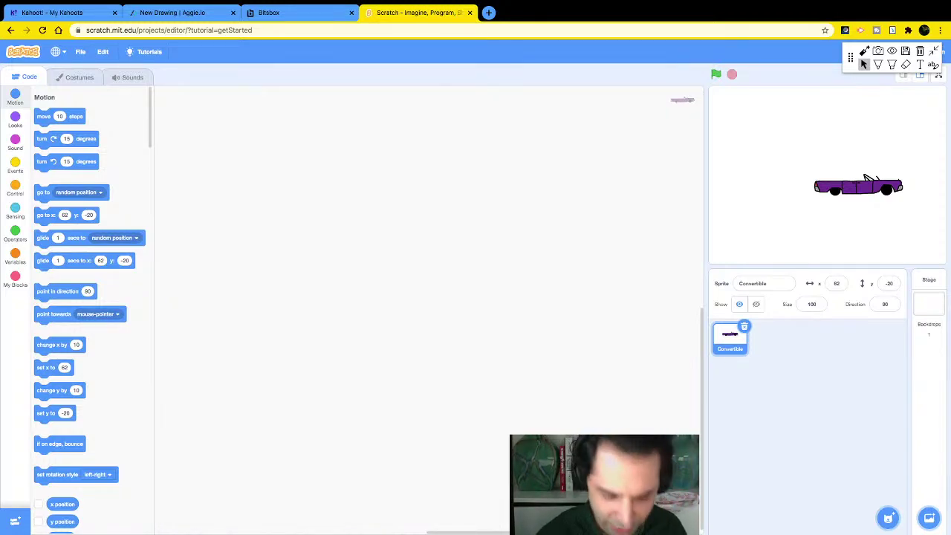
key(ctrl+plus)
key(ctrl+plus)
key(ctrl+plus)
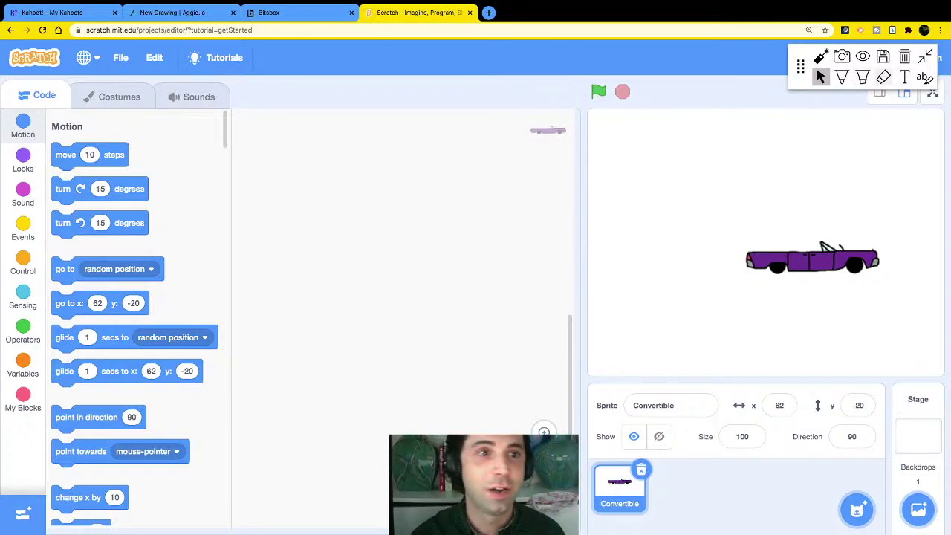
Add a text note reading "Go to costume tab" over the upper part of the Scratch code area.
click(904, 77)
click(223, 144)
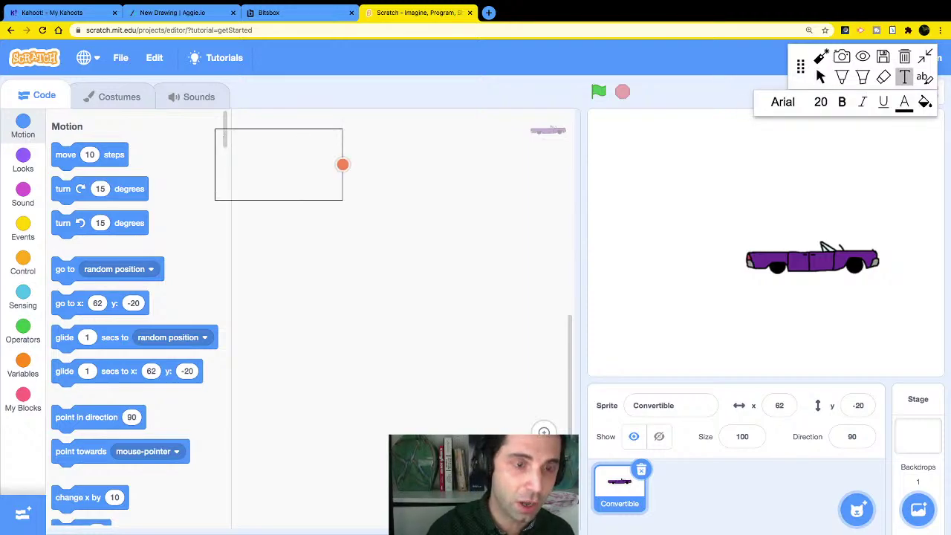
text(G o to )
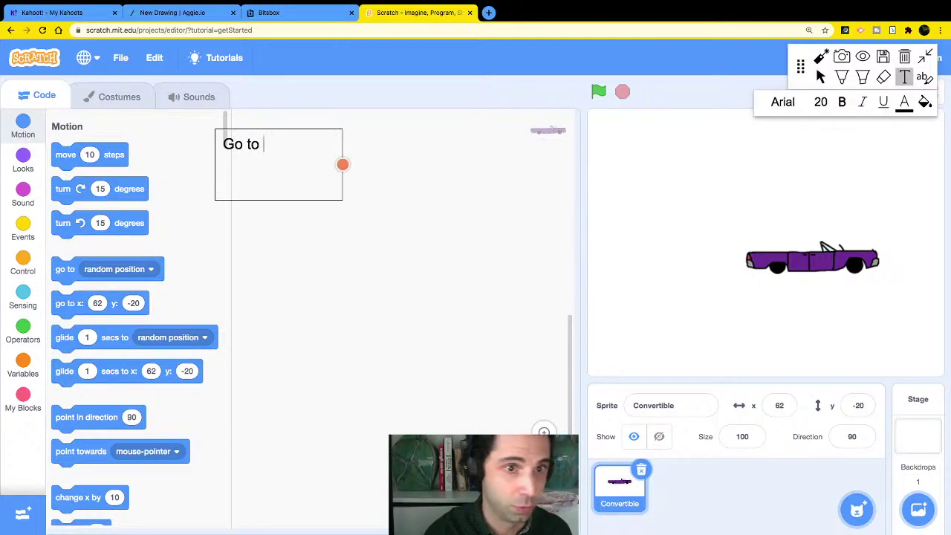
text(costume)
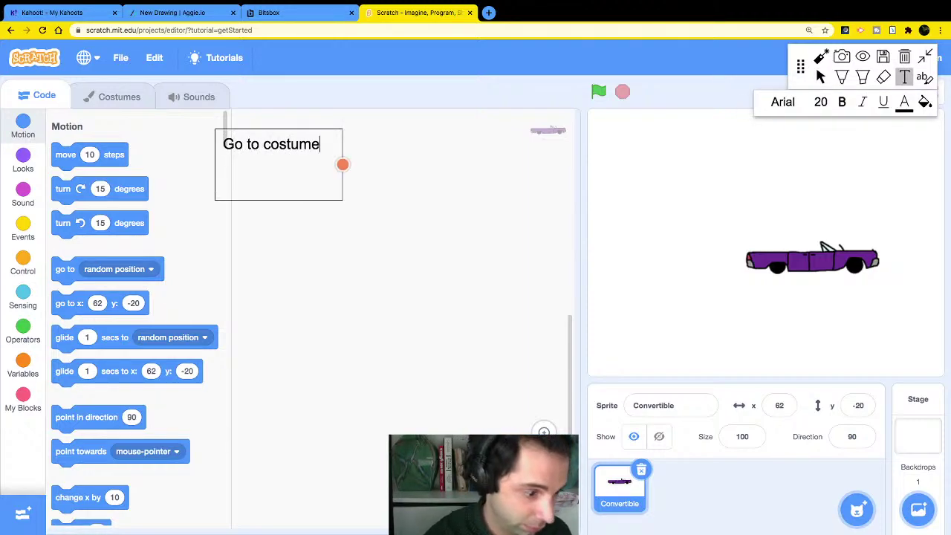
text( tab)
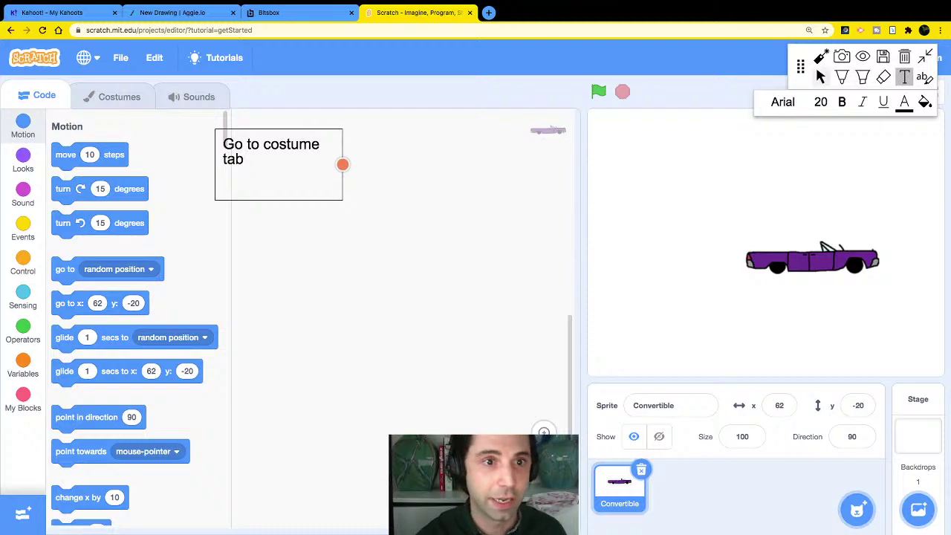
Move the "Go to costume tab" note up beside the Costumes heading and set its font size to 36.
click(820, 76)
click(905, 77)
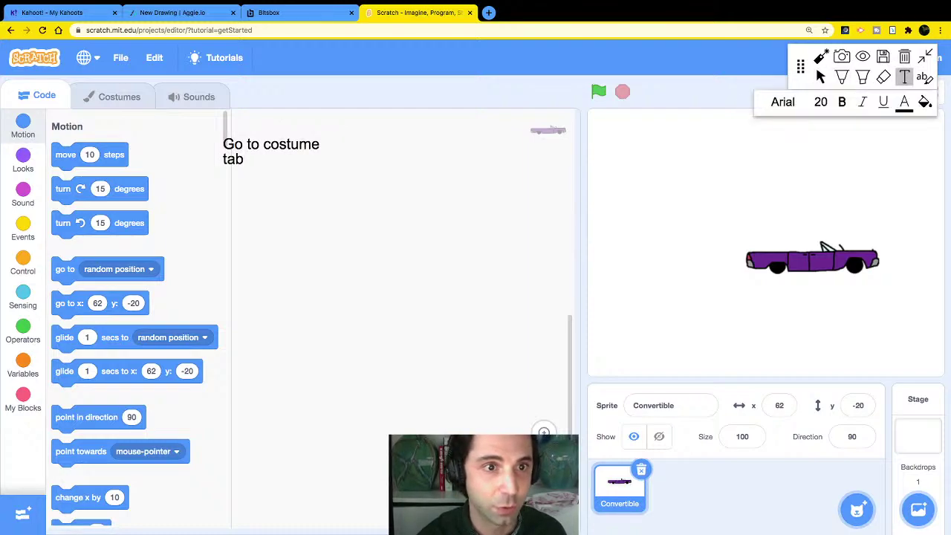
mouse_move(271, 150)
mouse_down()
mouse_move(276, 139)
mouse_move(200, 93)
mouse_move(159, 116)
mouse_move(121, 117)
mouse_move(109, 84)
mouse_up()
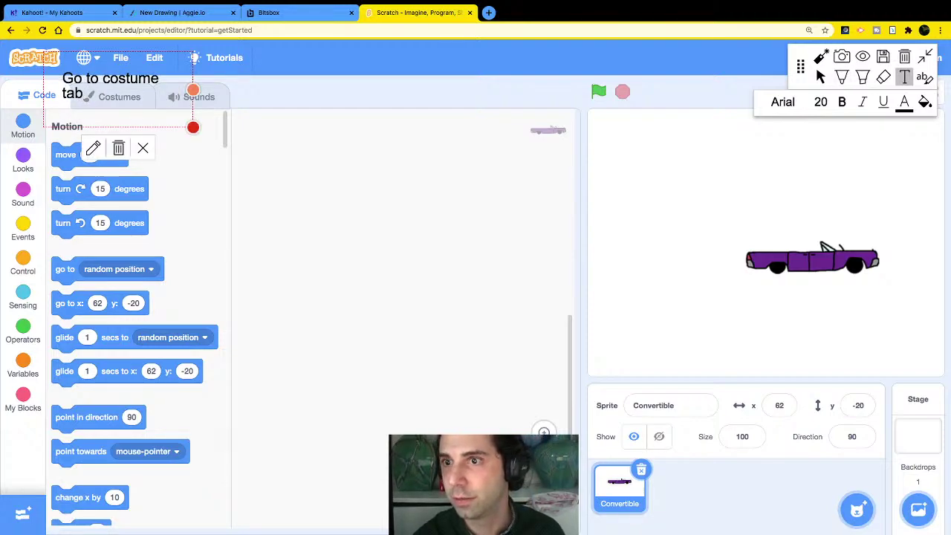
click(821, 101)
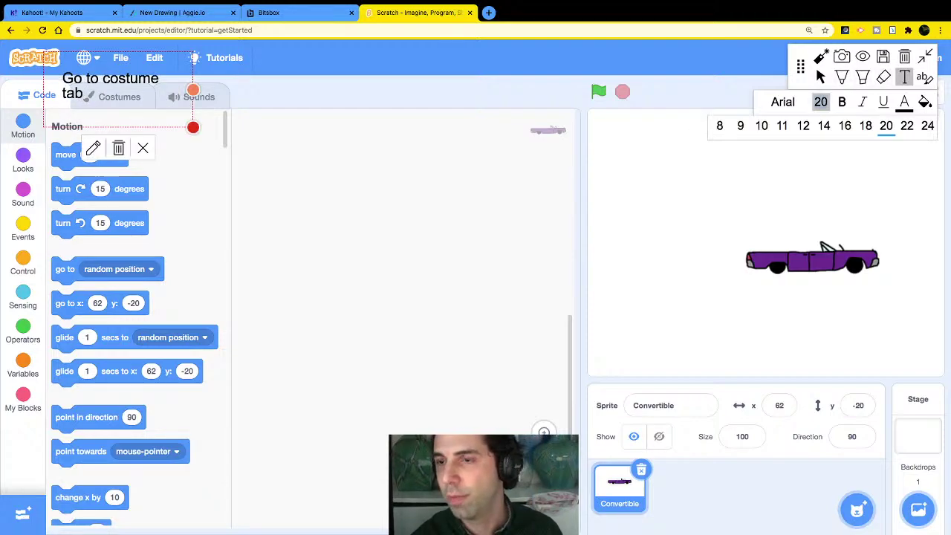
scroll(823, 126, right, 3)
click(873, 126)
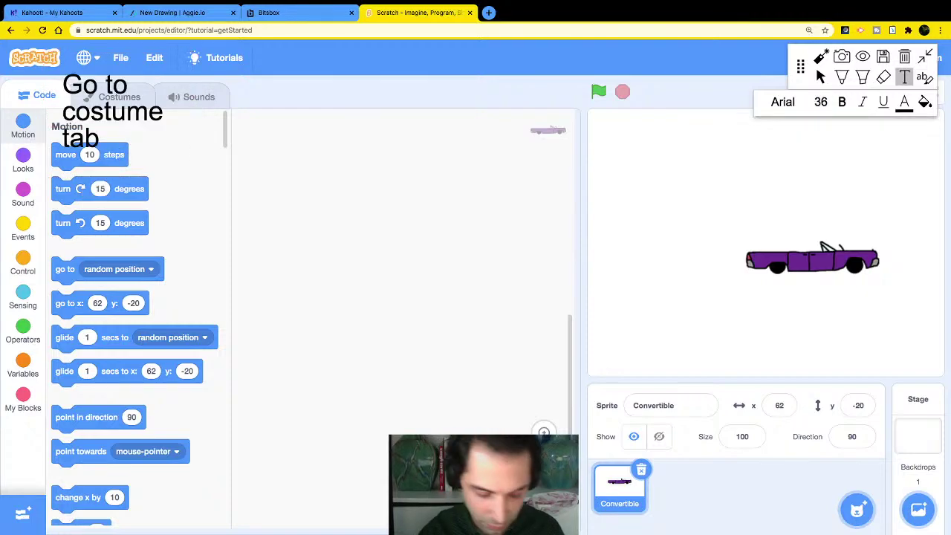
Add a note reading "make a new sprite" and place it just beside the control for choosing a sprite.
click(780, 479)
text(make a )
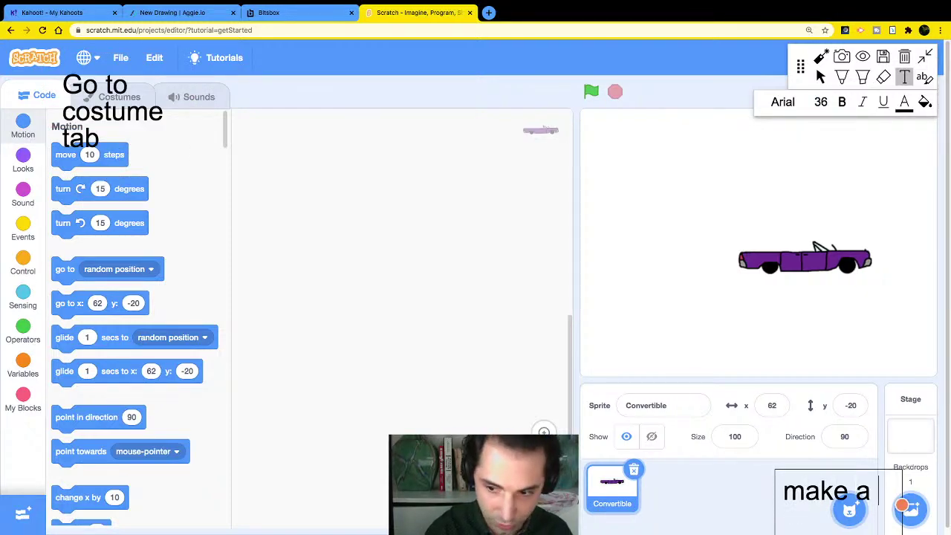
text(new sprite)
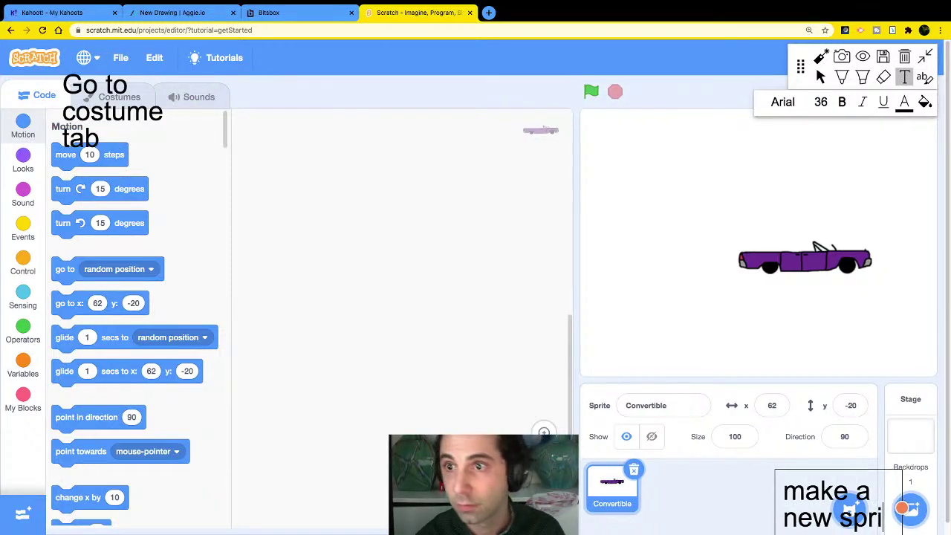
scroll(815, 64, down, 1)
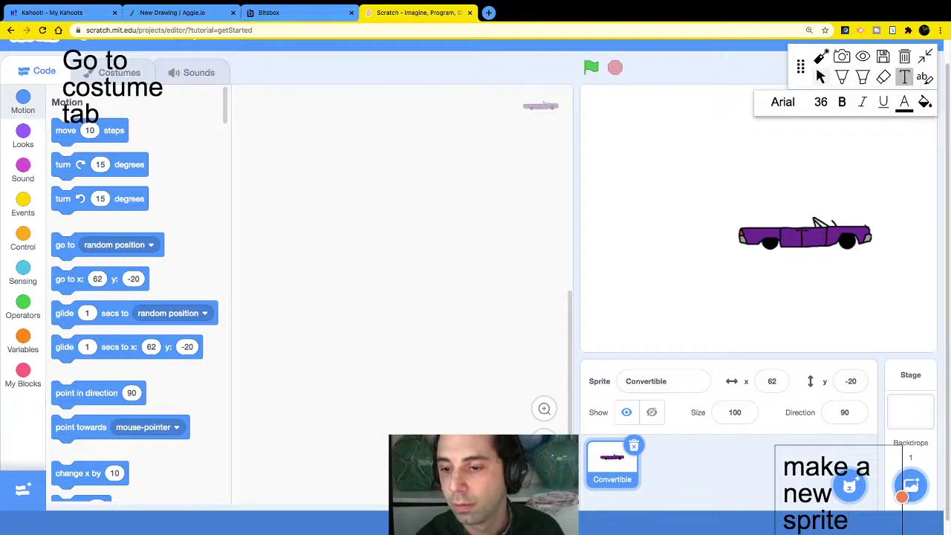
key(Escape)
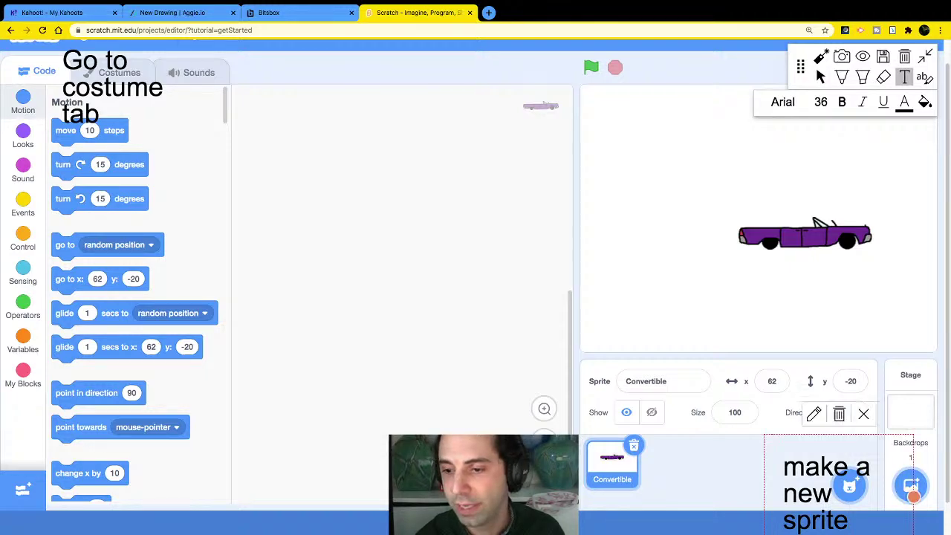
mouse_move(826, 492)
mouse_down()
mouse_move(813, 492)
mouse_move(801, 466)
mouse_move(797, 398)
mouse_move(793, 454)
mouse_up()
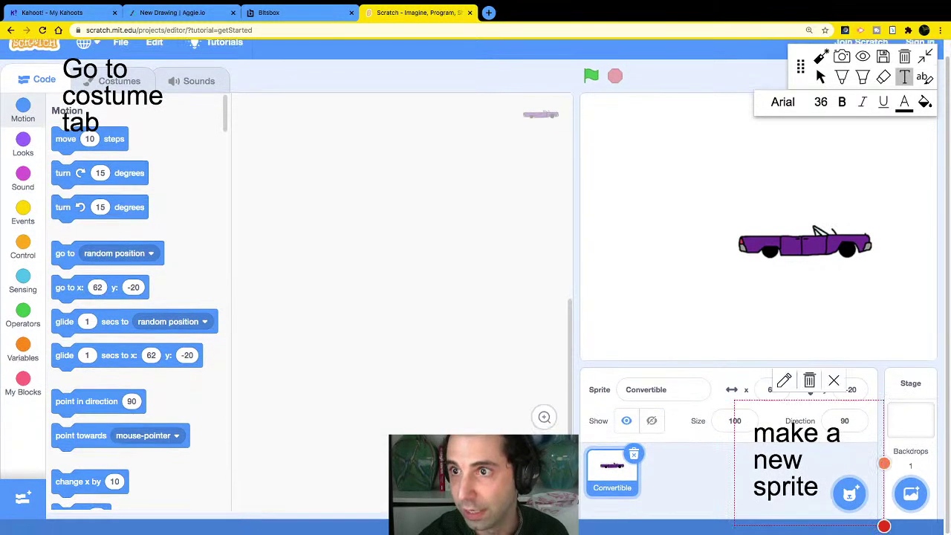
Circle the control for choosing a sprite with the pink highlighter.
click(863, 76)
click(822, 102)
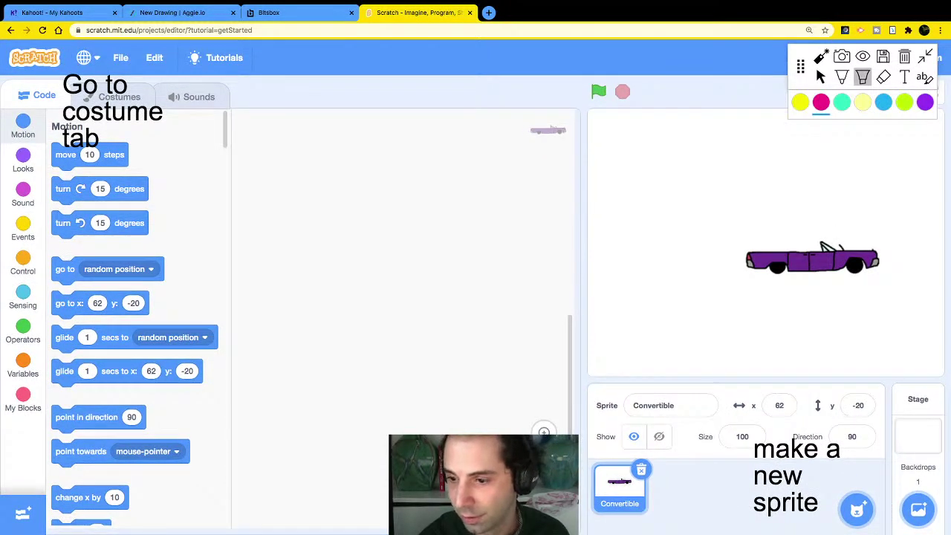
mouse_move(883, 501)
mouse_down()
mouse_move(878, 489)
mouse_move(839, 482)
mouse_move(829, 523)
mouse_move(868, 524)
mouse_move(886, 502)
mouse_up()
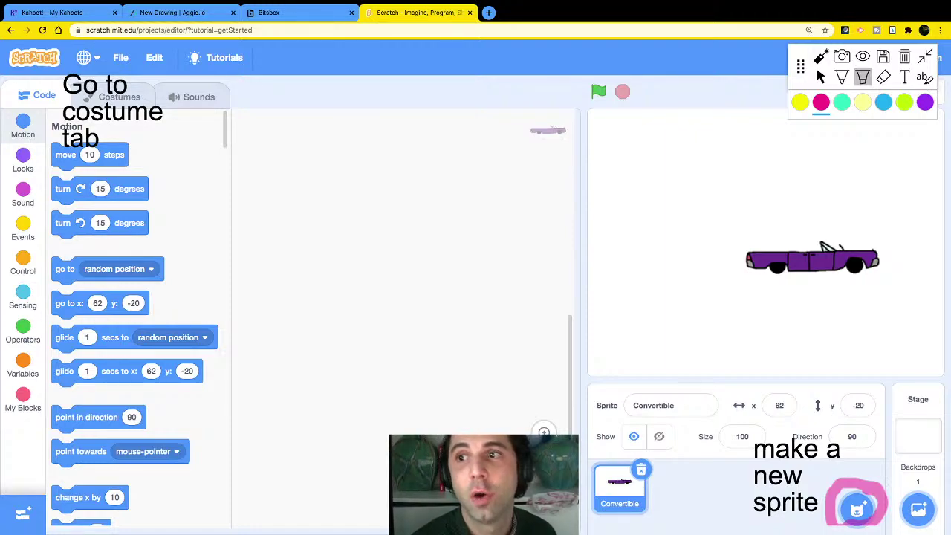
Widen the "Go to costume tab" note so it fits on one line and place it just below the Costumes heading.
click(905, 78)
click(431, 237)
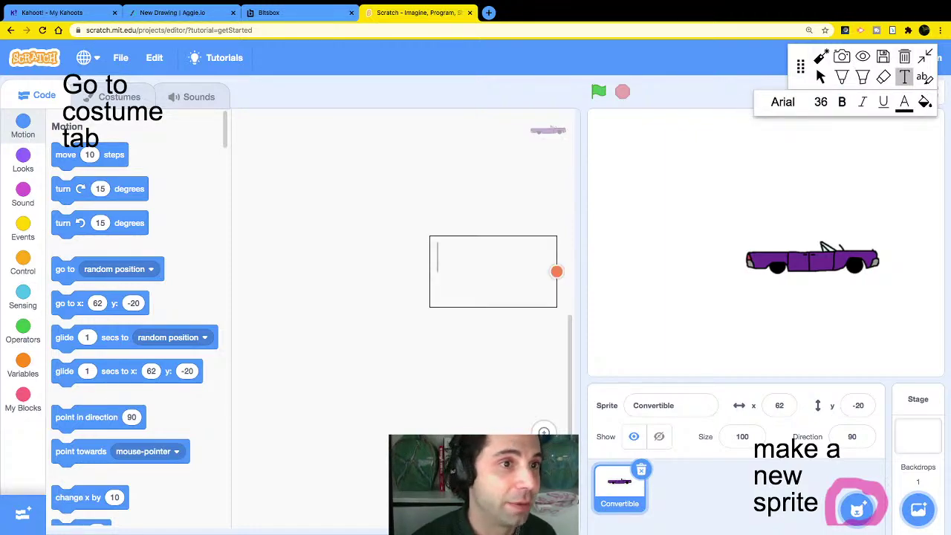
click(111, 111)
drag(112, 111, 204, 113)
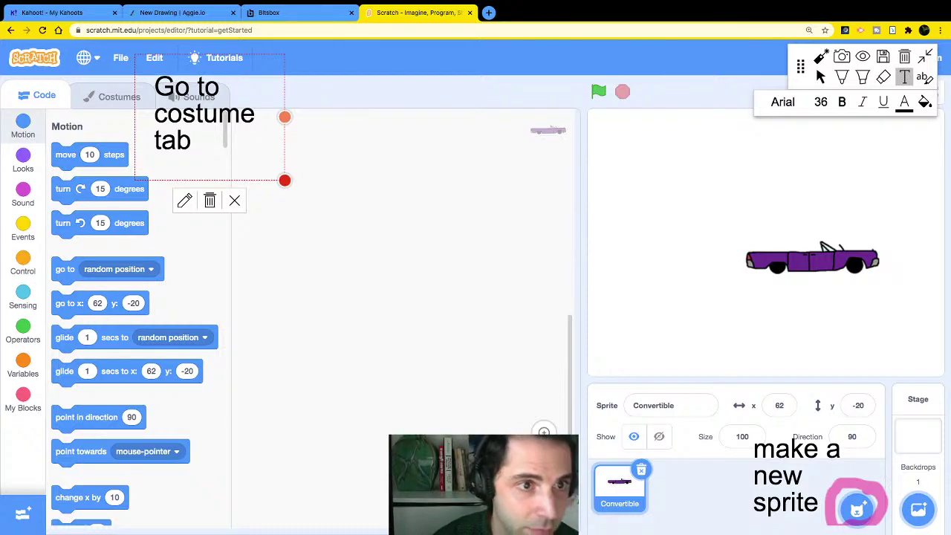
drag(285, 117, 402, 116)
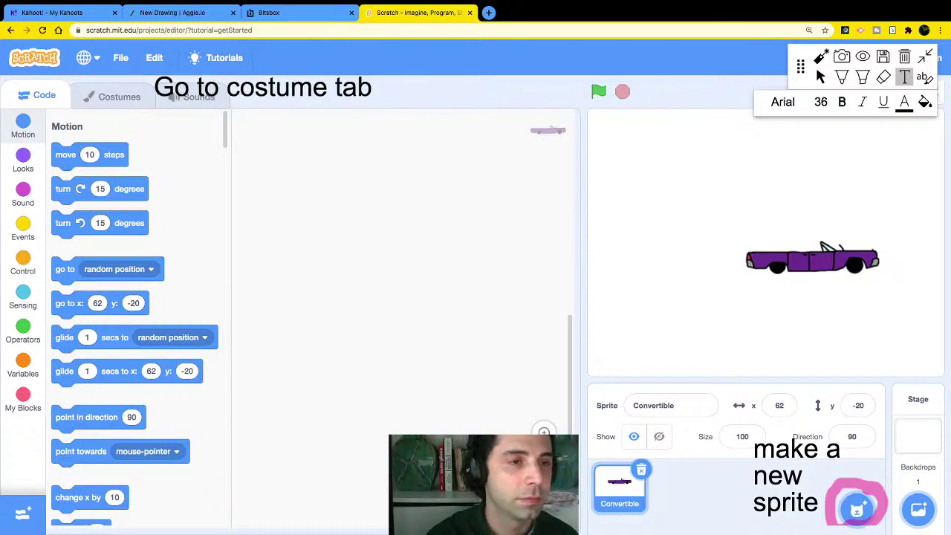
drag(262, 87, 208, 125)
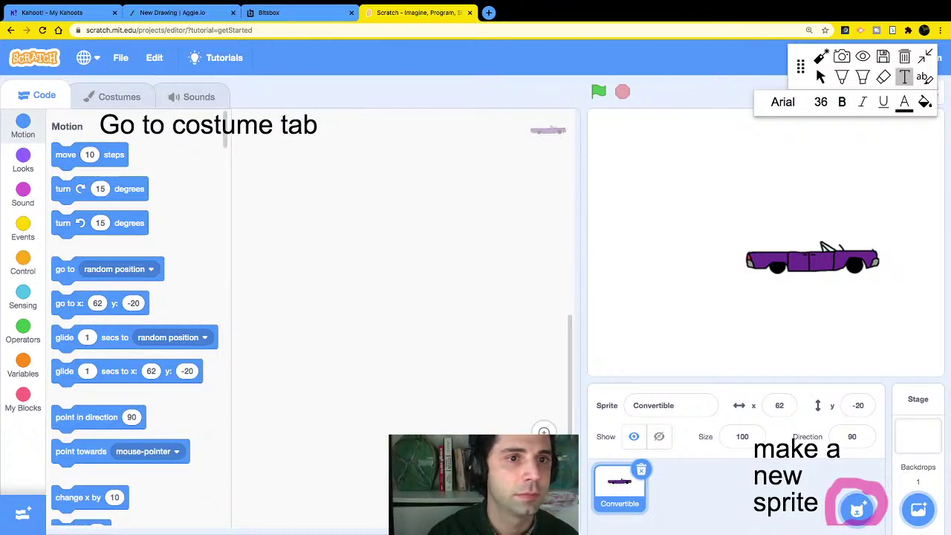
Correct the note to read "Go to costumes tab" and widen its box so it stays on one line.
click(208, 125)
click(190, 72)
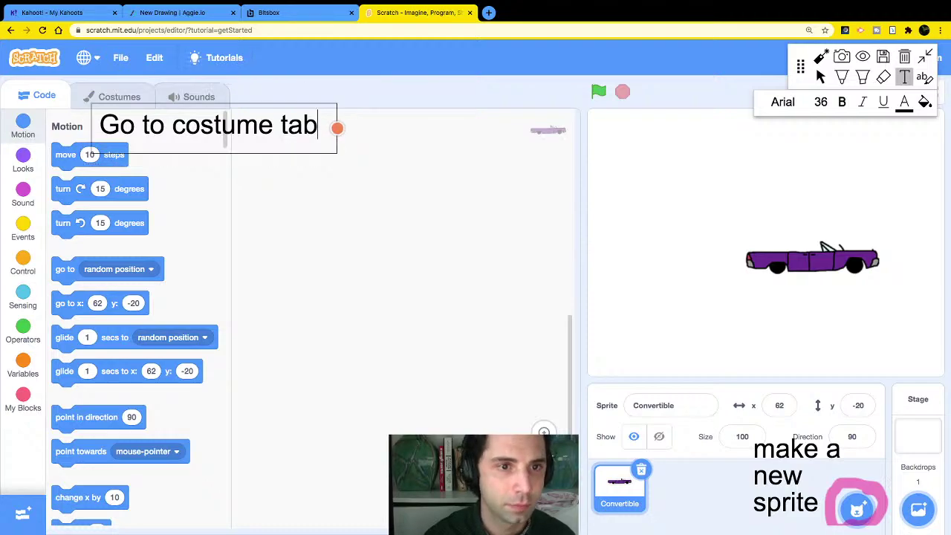
drag(272, 125, 257, 125)
text(es)
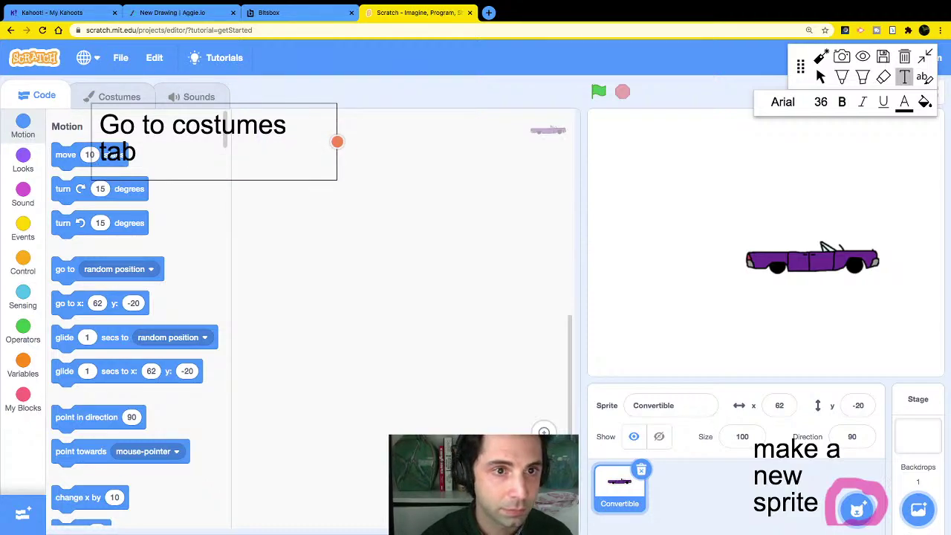
drag(338, 141, 361, 142)
key(Escape)
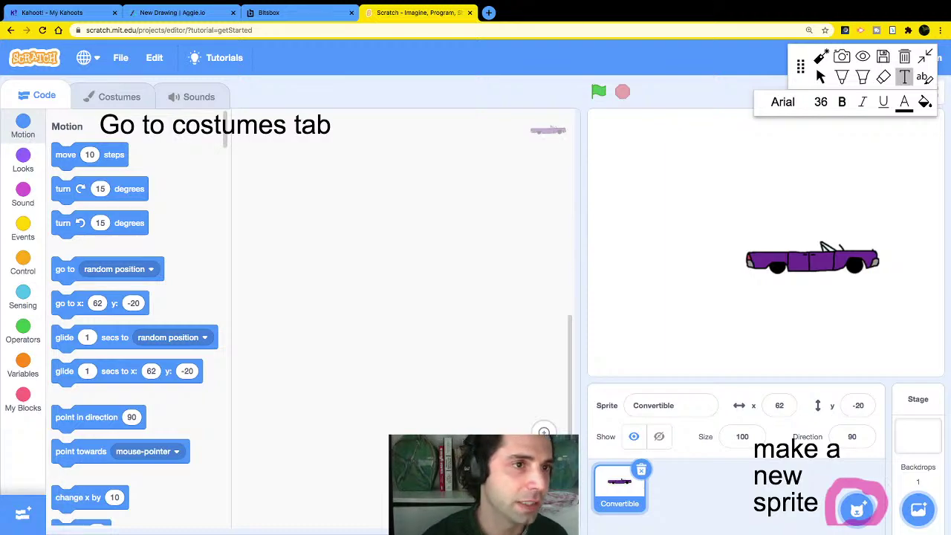
Return the annotation tool to cursor mode and show the Convertible sprite's costumes.
click(119, 95)
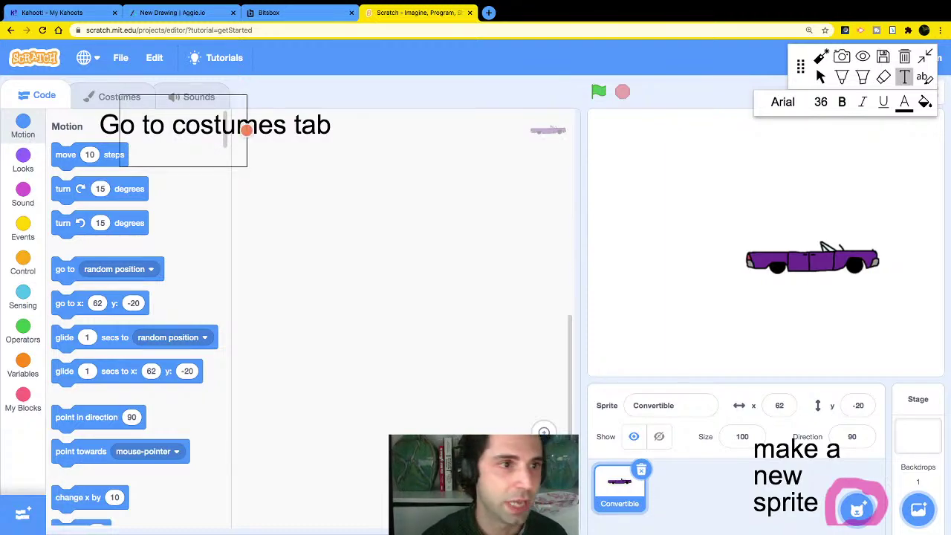
click(820, 77)
click(115, 96)
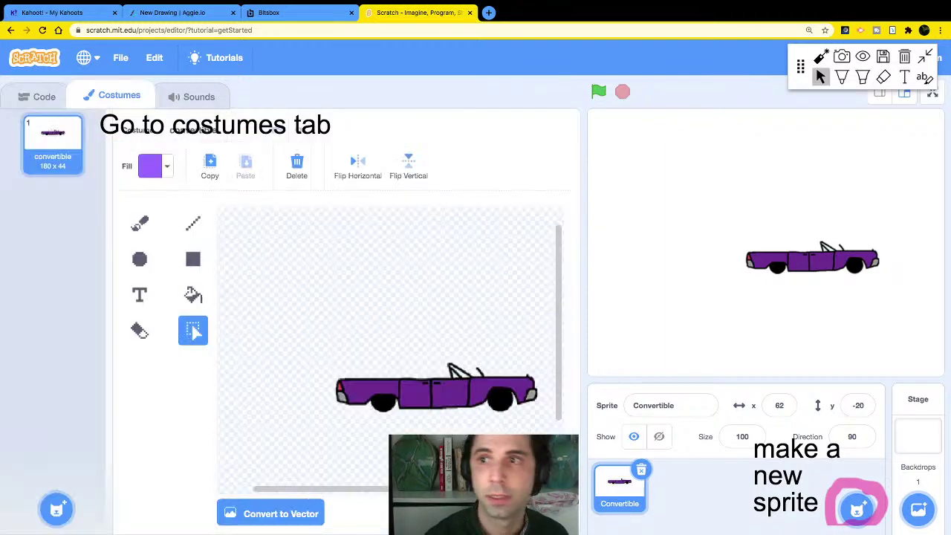
Move the "Go to costumes tab" note up above the costume editor so it no longer covers the costume name.
click(904, 78)
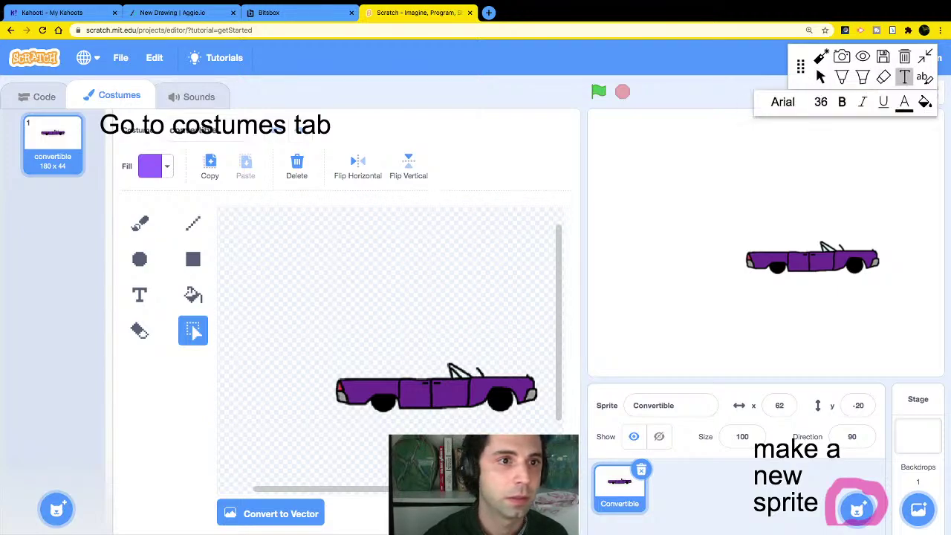
mouse_move(215, 125)
mouse_down()
mouse_move(264, 96)
mouse_move(250, 80)
mouse_up()
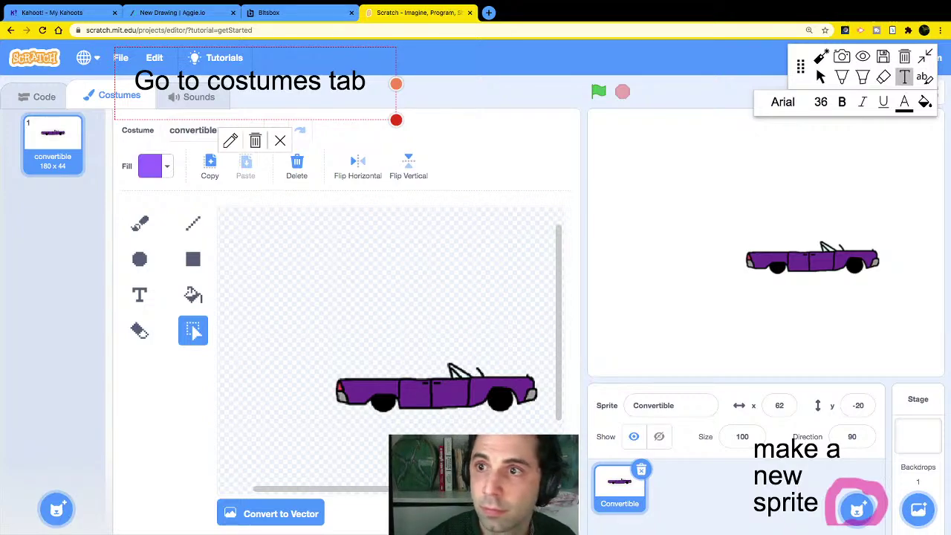
click(821, 76)
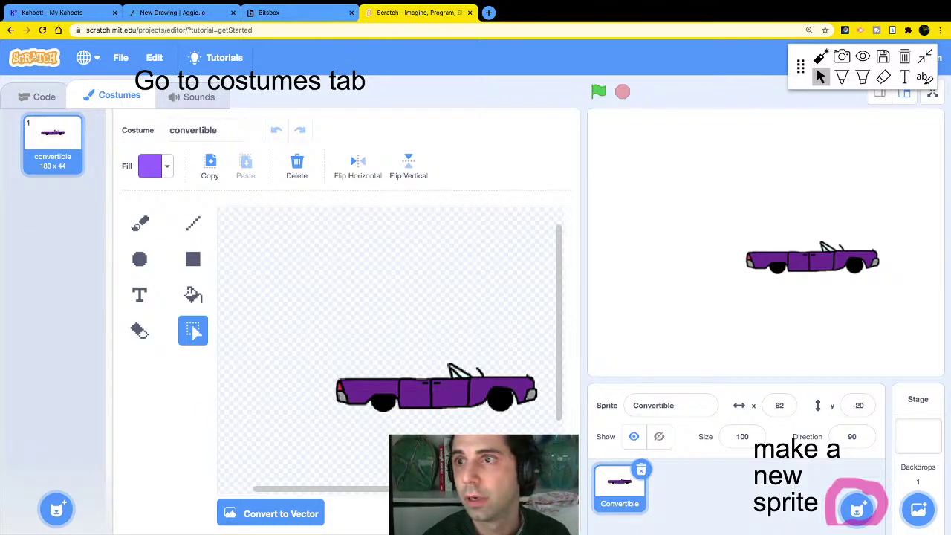
Add a note reading "Convert to vector" and place it beside the costume editor's vector conversion control.
click(905, 77)
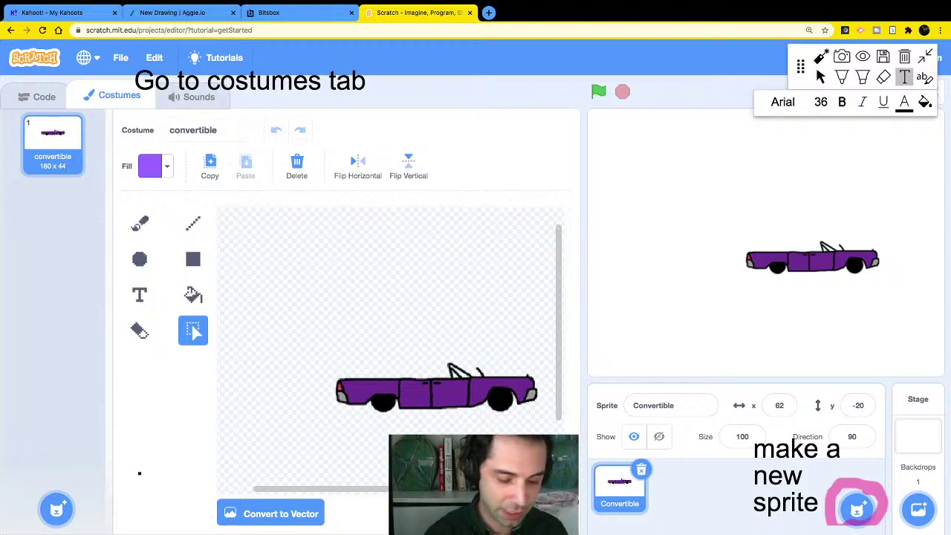
click(139, 473)
text(Co)
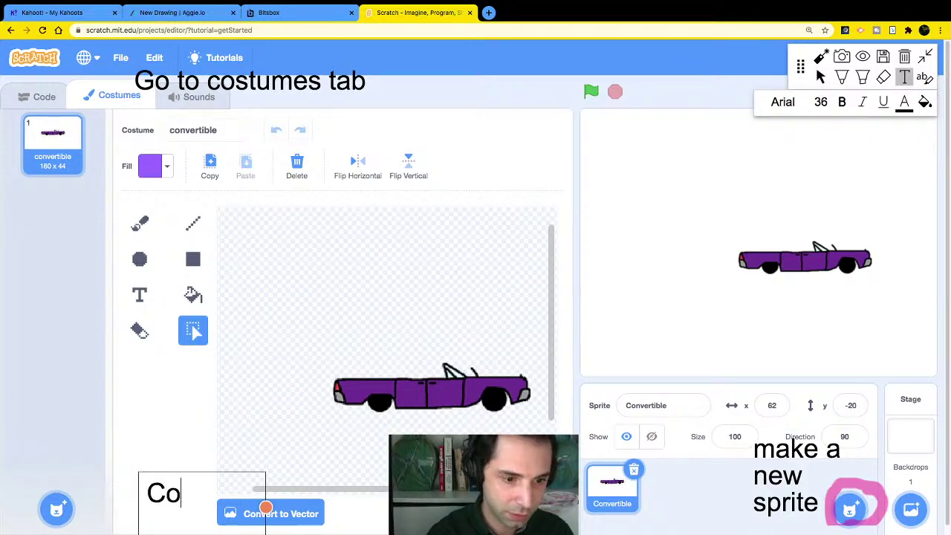
text(nvert to)
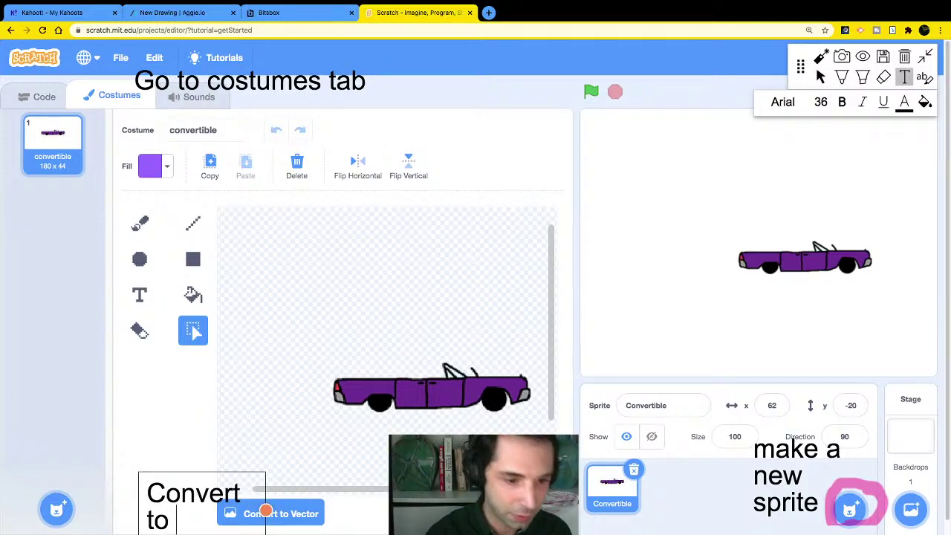
text( vector)
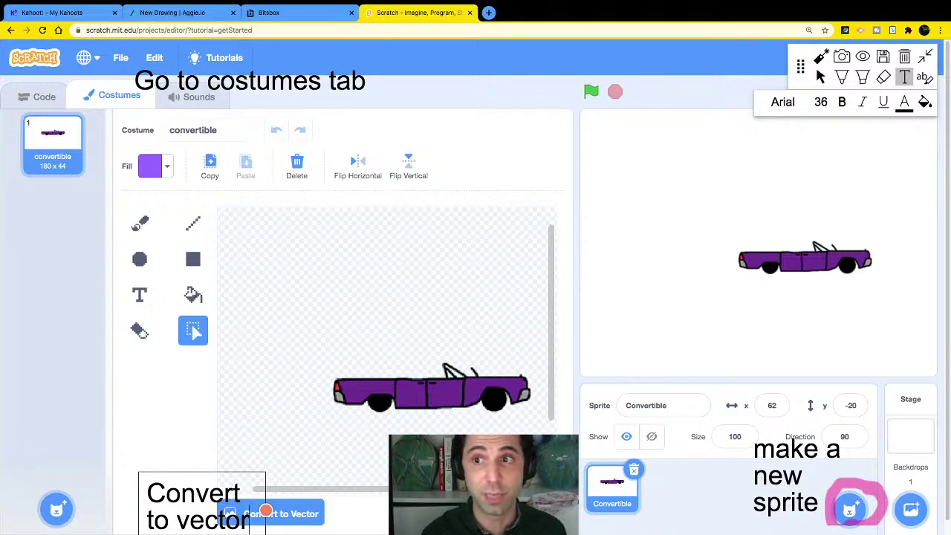
key(Escape)
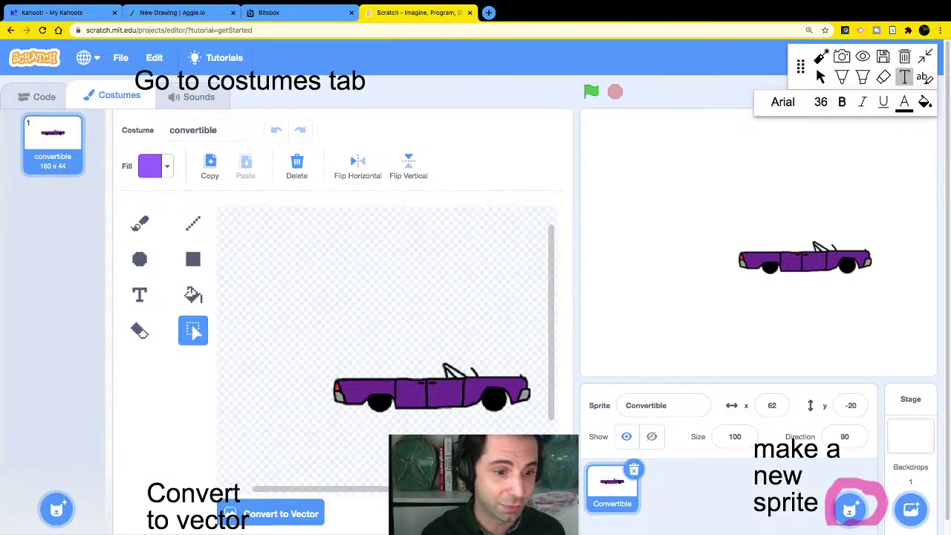
mouse_move(197, 506)
mouse_down()
mouse_move(170, 494)
mouse_move(170, 467)
mouse_up()
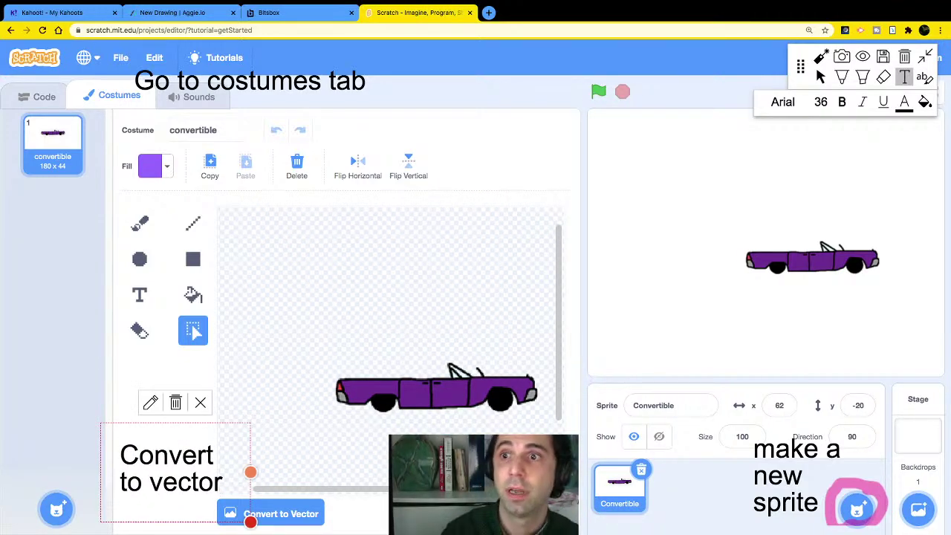
Return the annotation tool to cursor mode, convert the convertible costume to vector and activate the Reshape tool.
click(820, 76)
click(281, 513)
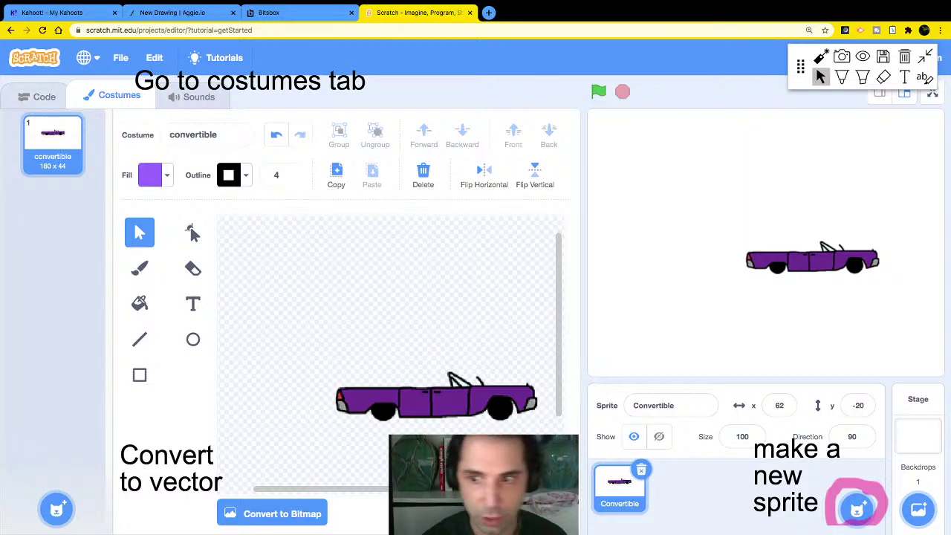
click(193, 233)
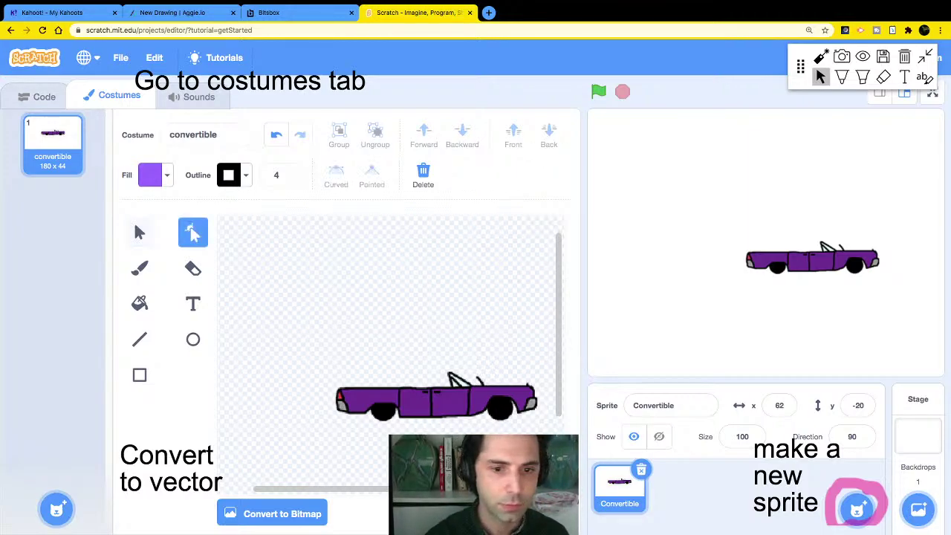
Enlarge the convertible artwork to about 221 x 54 and reposition it up and left of the canvas centre.
mouse_move(436, 396)
mouse_down()
mouse_move(417, 371)
mouse_move(404, 392)
mouse_move(443, 396)
mouse_move(354, 304)
mouse_up()
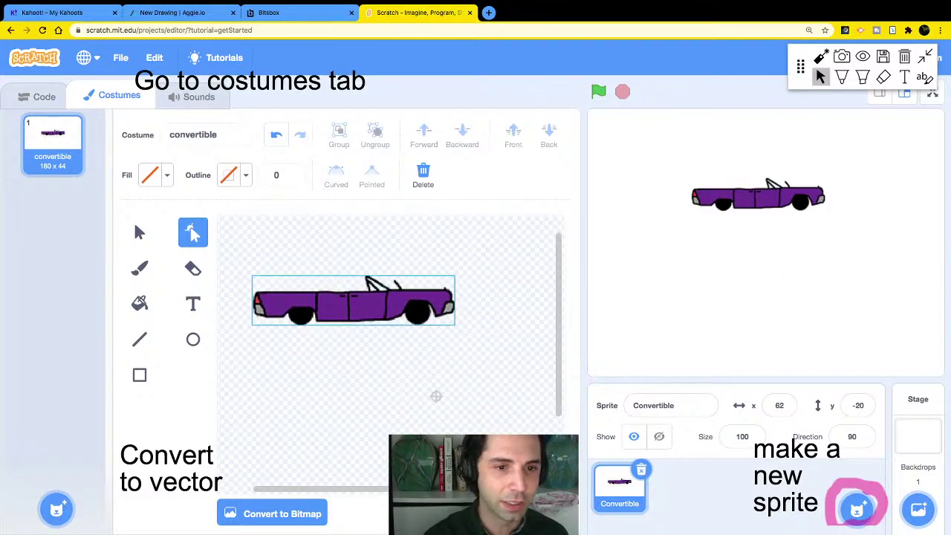
click(353, 301)
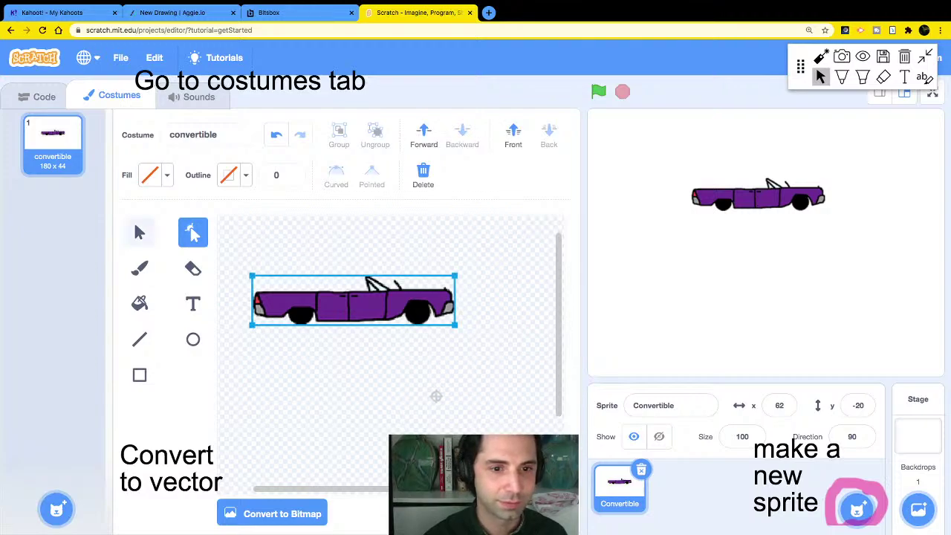
click(140, 232)
drag(252, 324, 207, 336)
drag(332, 305, 403, 320)
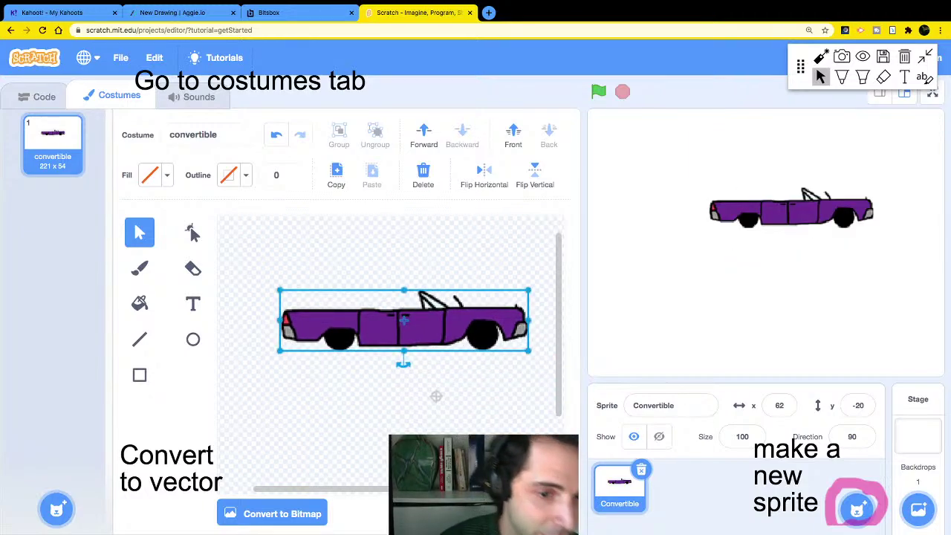
Activate the Fill tool and set its fill colour to magenta-pink.
click(139, 304)
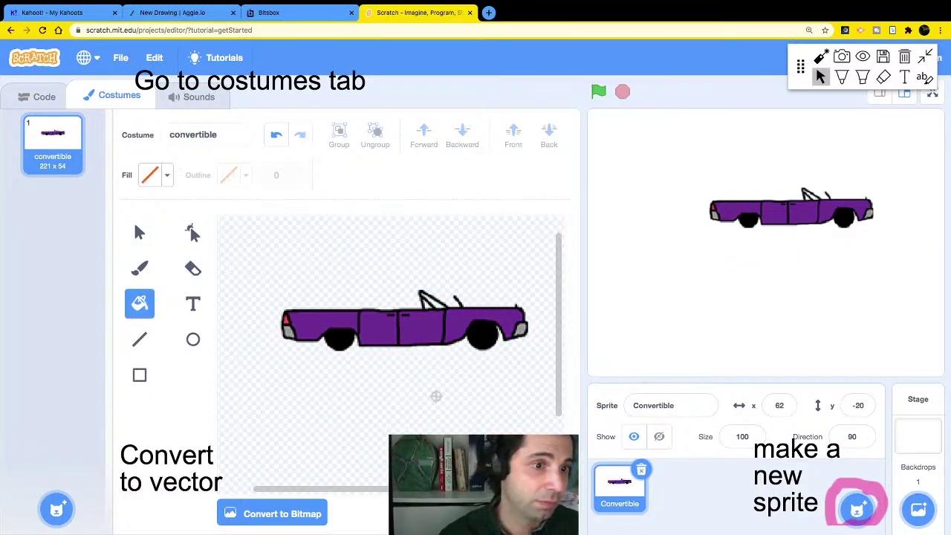
click(155, 175)
drag(142, 255, 182, 254)
key(Escape)
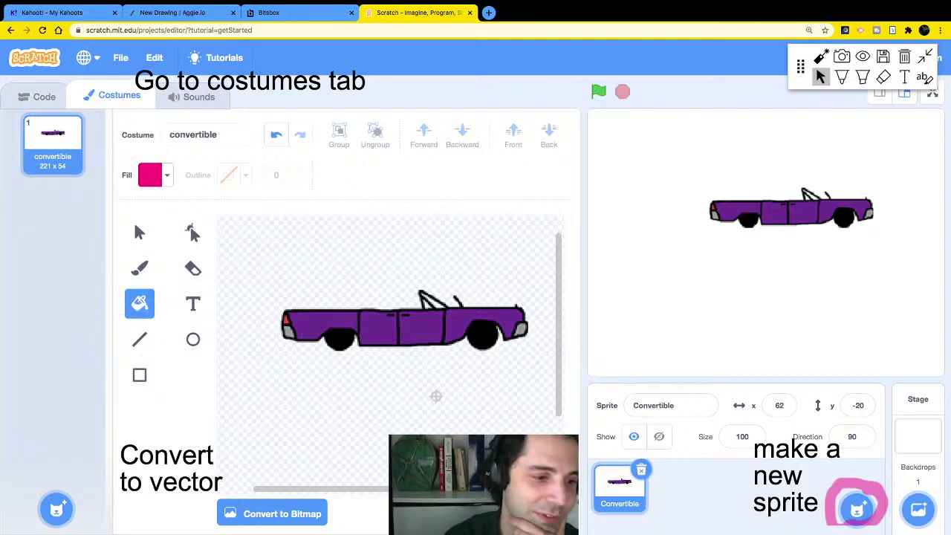
Browse the costume library from the beginning through the G entries, and return to the costume editor without choosing one.
click(56, 509)
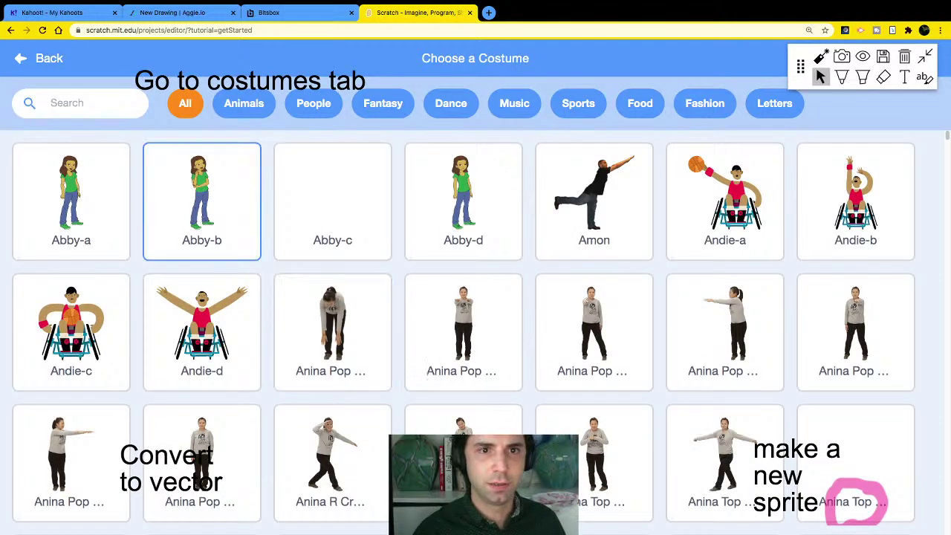
scroll(332, 269, down, 5)
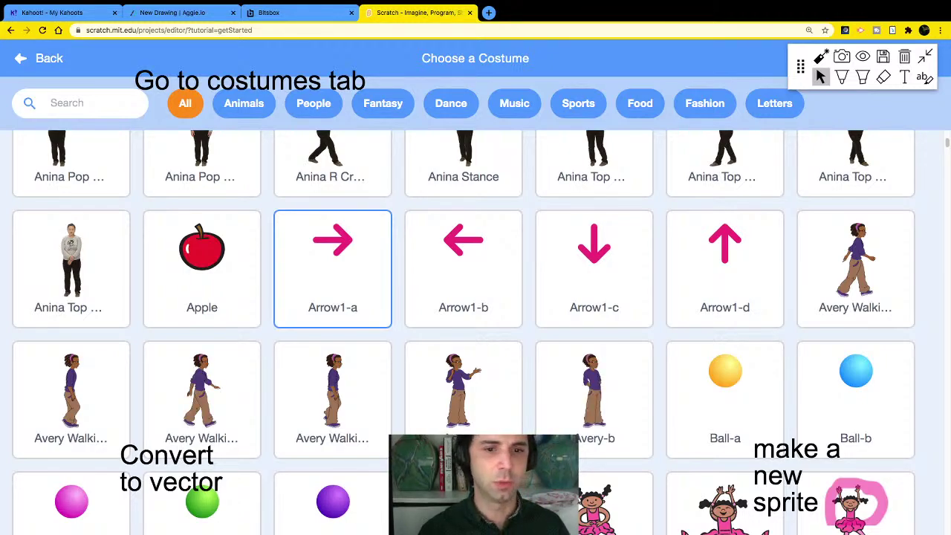
scroll(332, 215, down, 15)
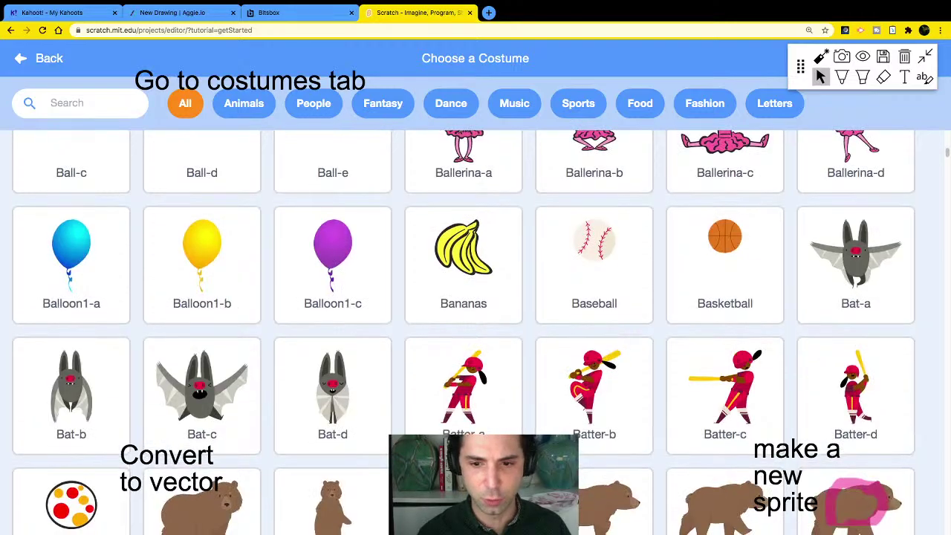
scroll(332, 216, down, 10)
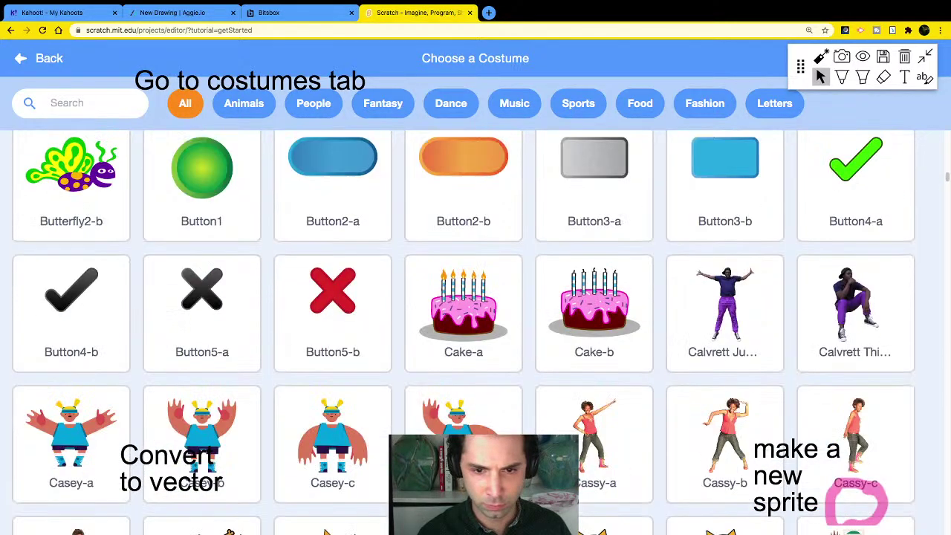
scroll(332, 281, down, 5)
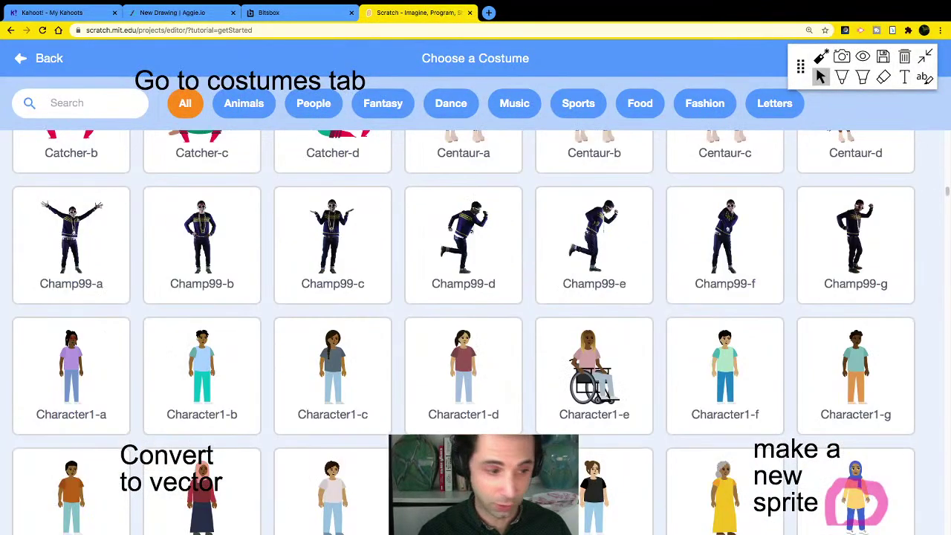
scroll(332, 280, down, 1)
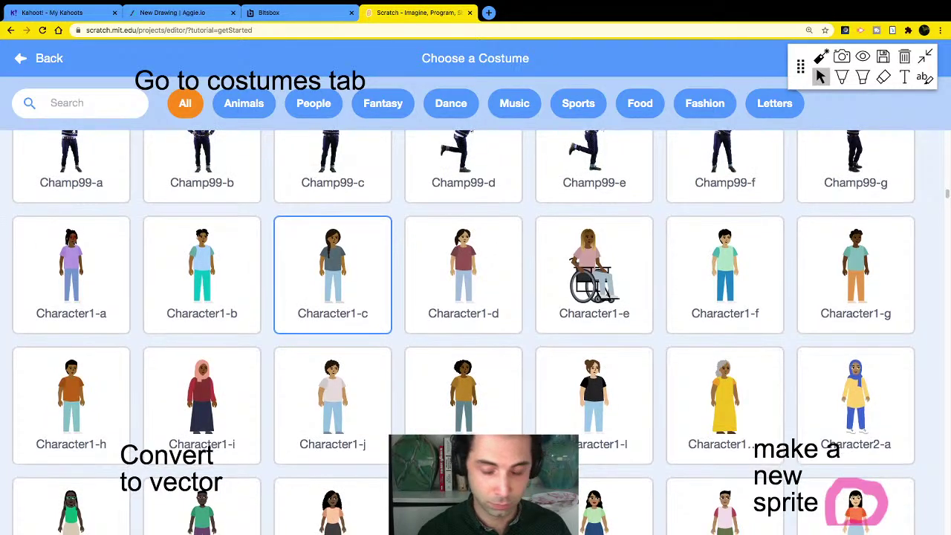
scroll(332, 280, down, 9)
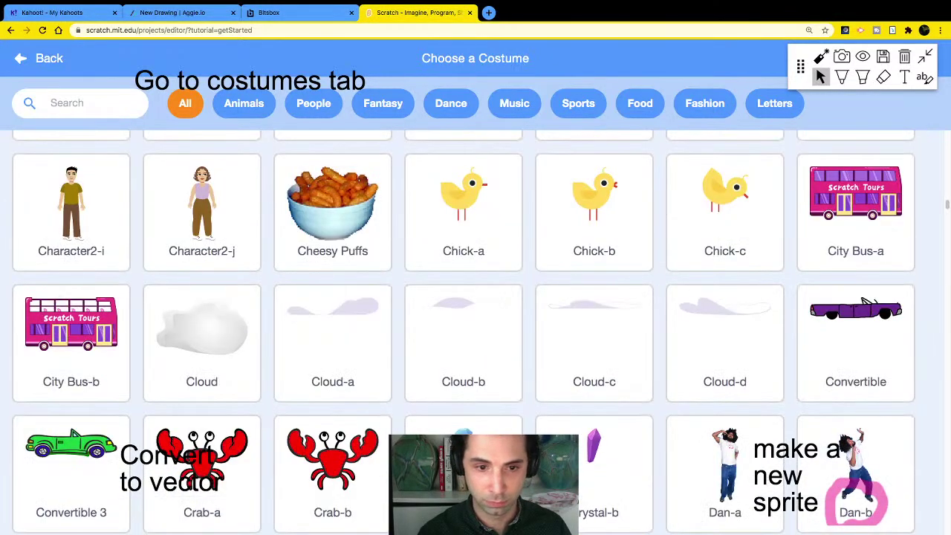
scroll(332, 280, down, 7)
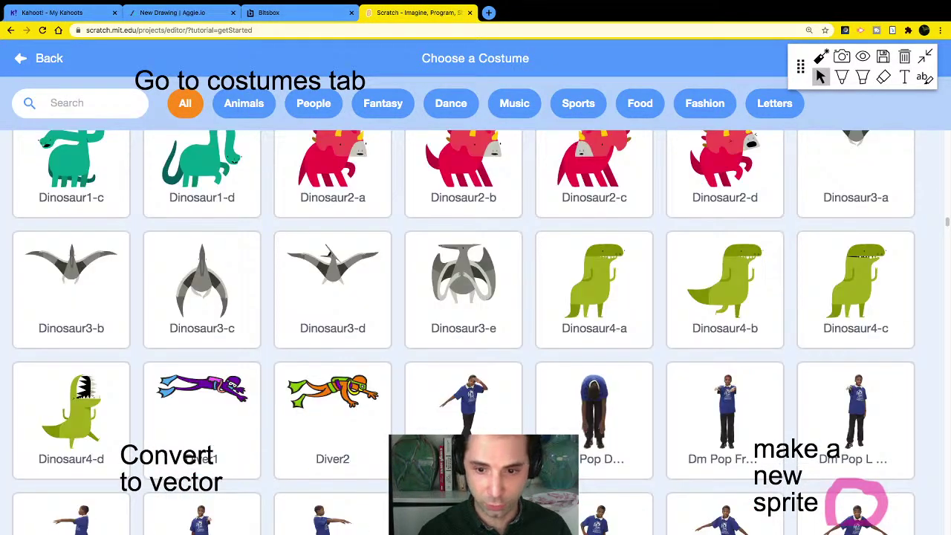
scroll(332, 280, down, 12)
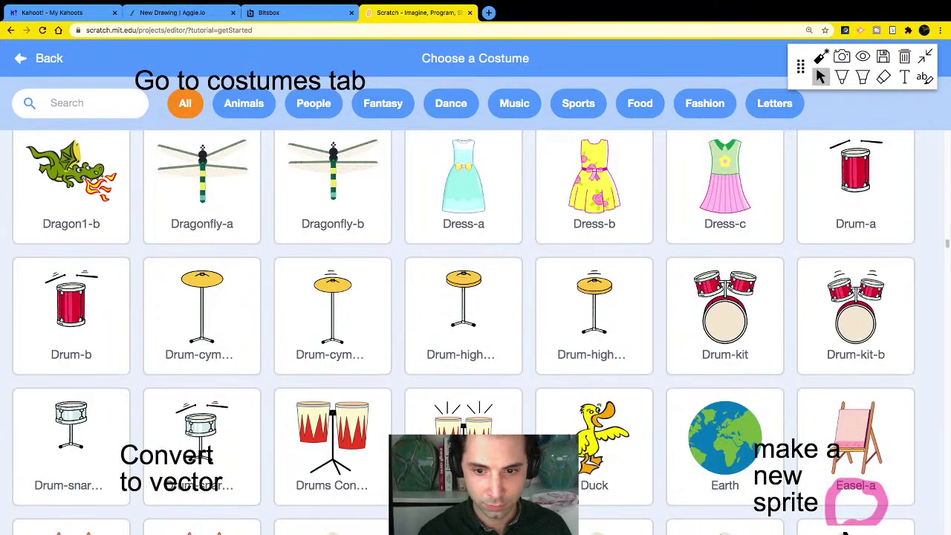
scroll(332, 349, down, 10)
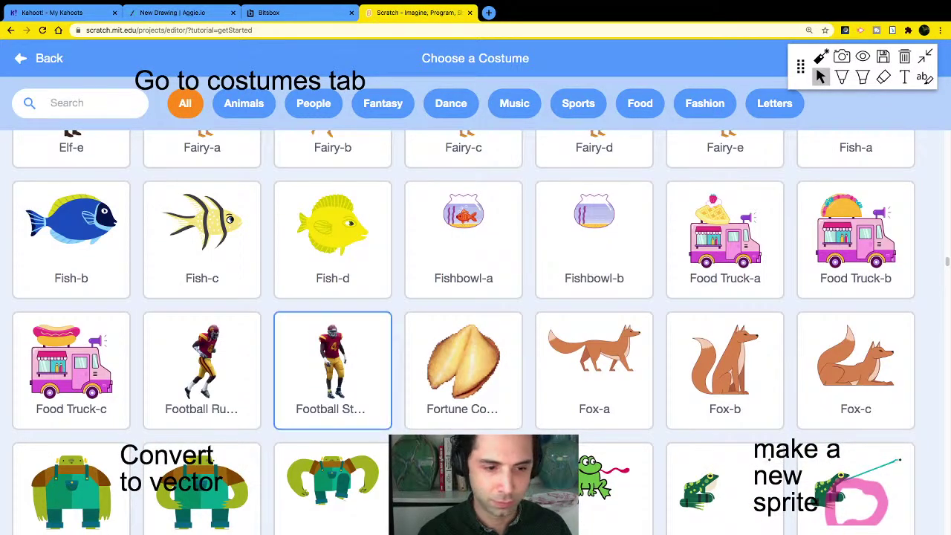
scroll(332, 350, down, 2)
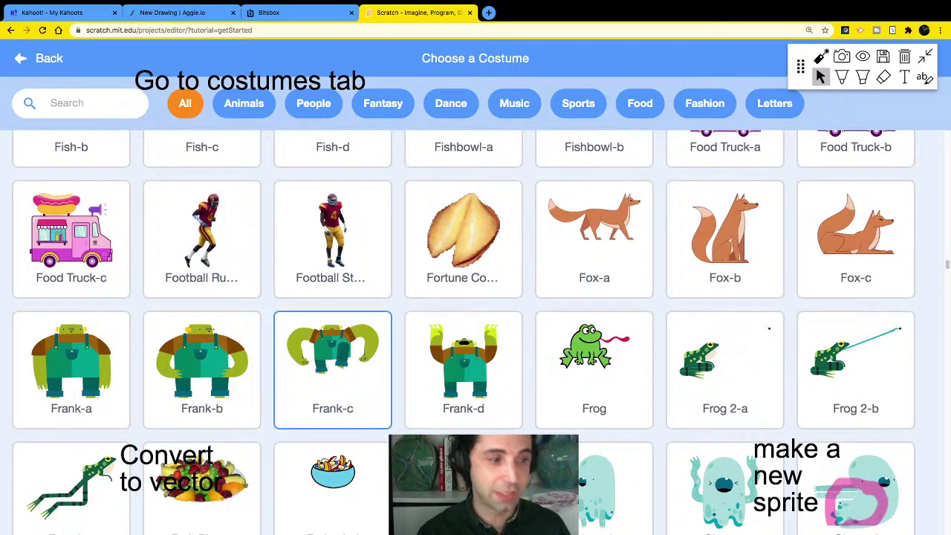
scroll(332, 349, down, 1)
scroll(332, 349, down, 3)
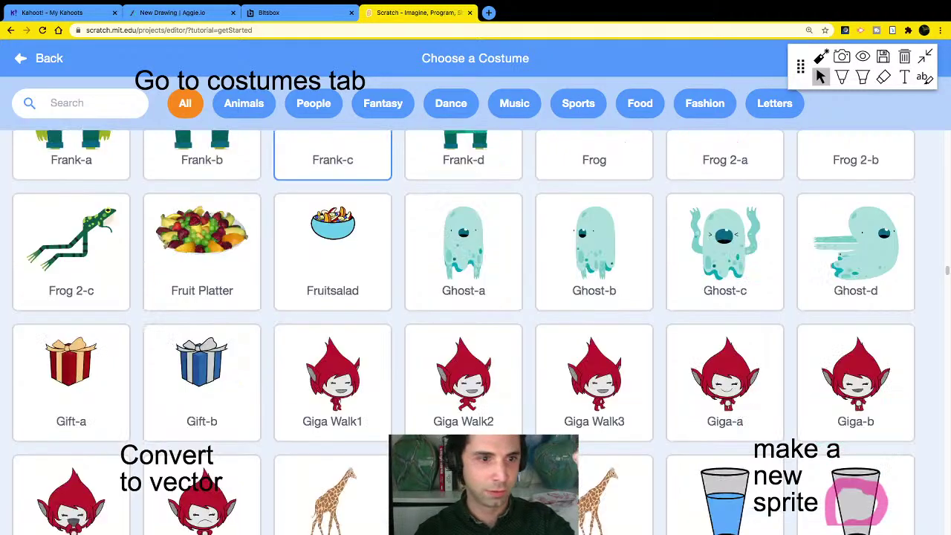
scroll(333, 349, down, 3)
scroll(332, 349, up, 6)
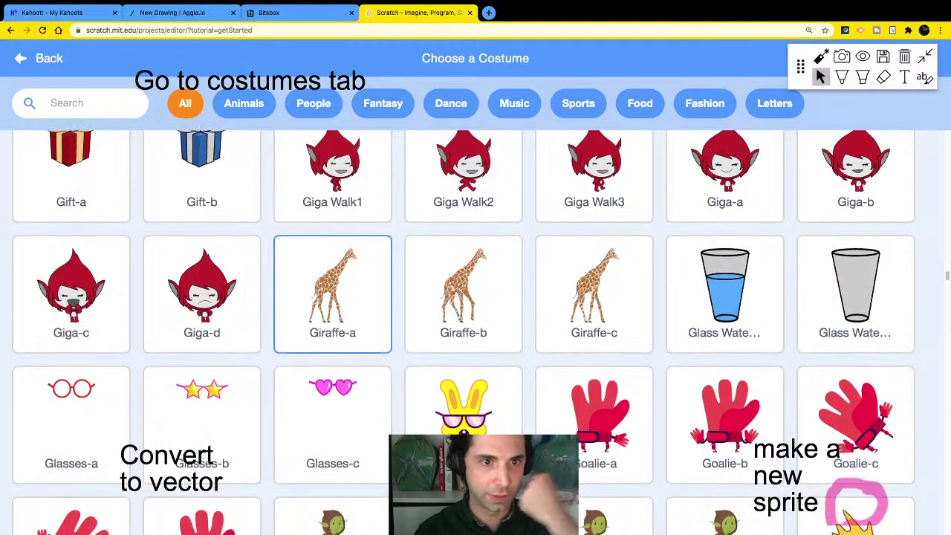
scroll(332, 349, up, 6)
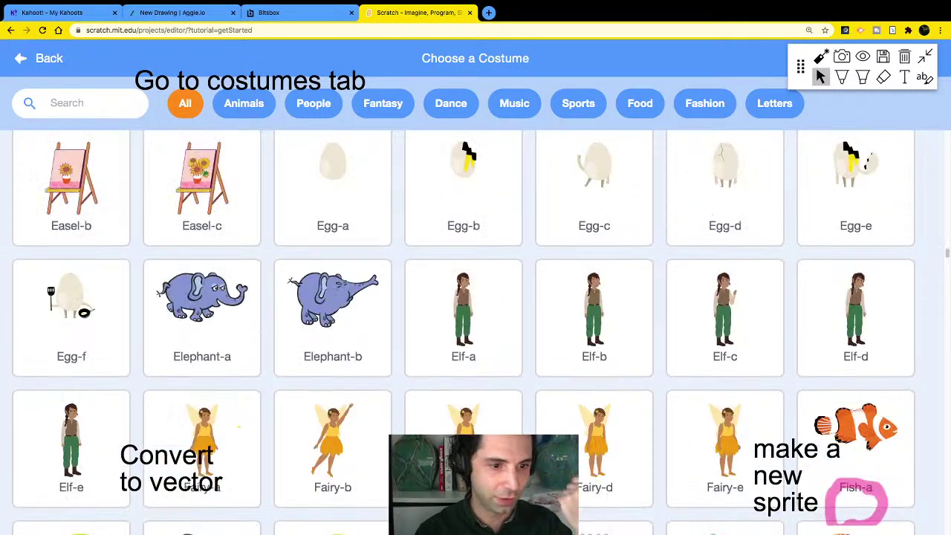
scroll(332, 349, down, 1)
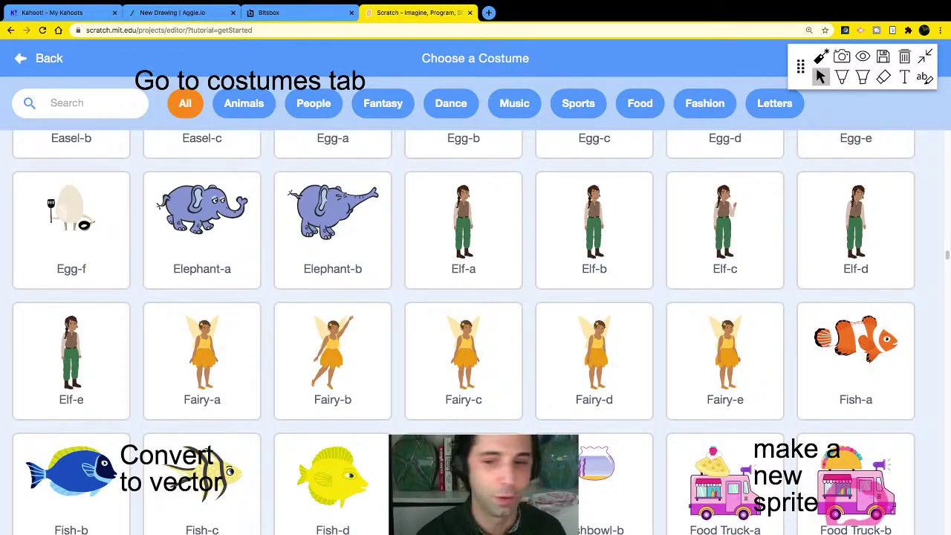
click(38, 58)
Delete the Convertible sprite and switch to the code view.
click(641, 469)
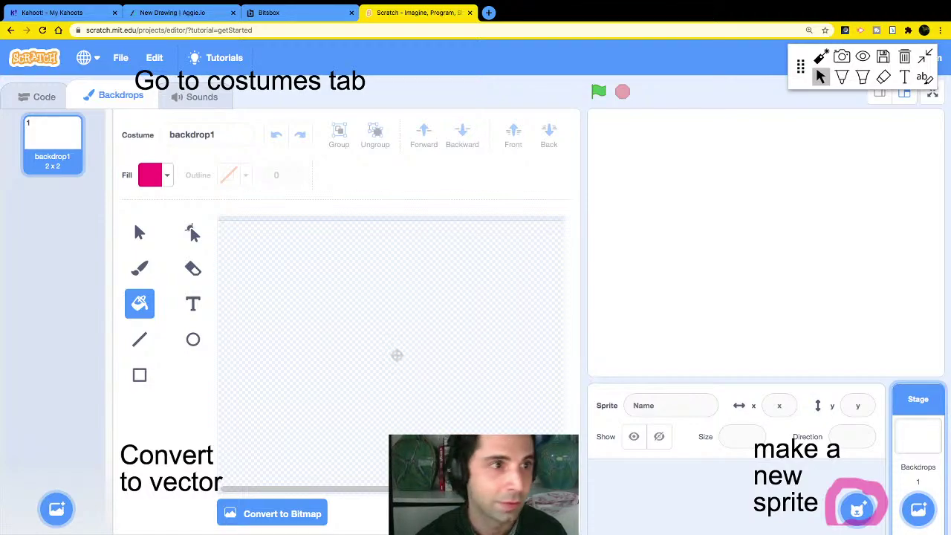
click(38, 96)
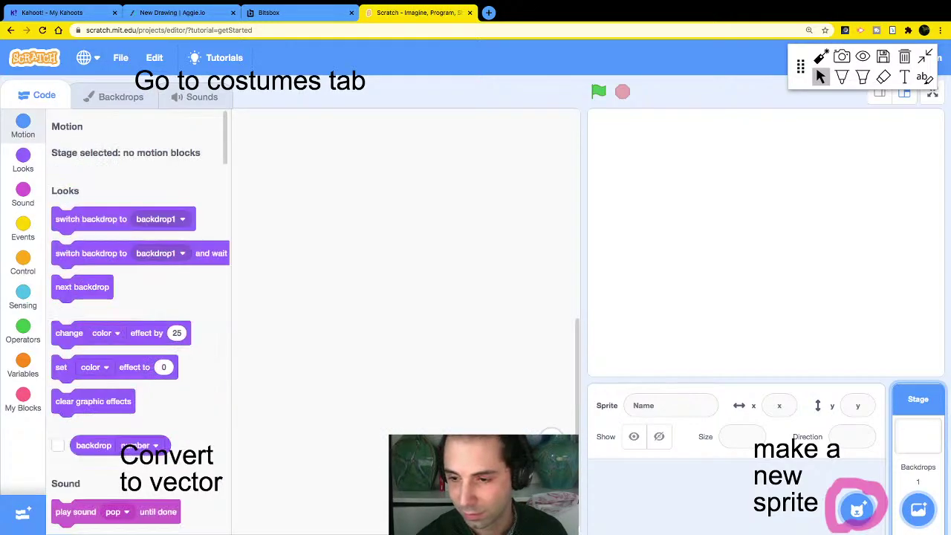
Add the Fairy sprite from the sprite library.
mouse_move(918, 509)
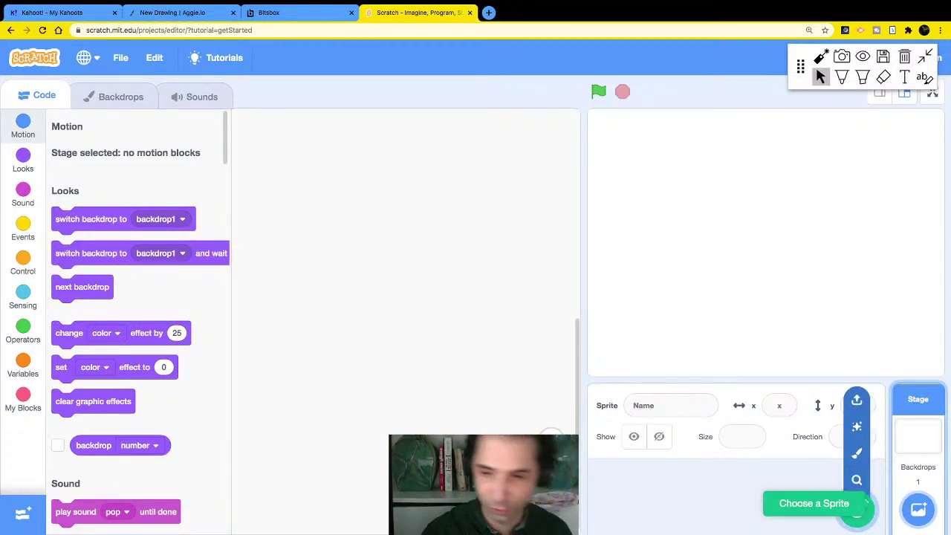
click(856, 509)
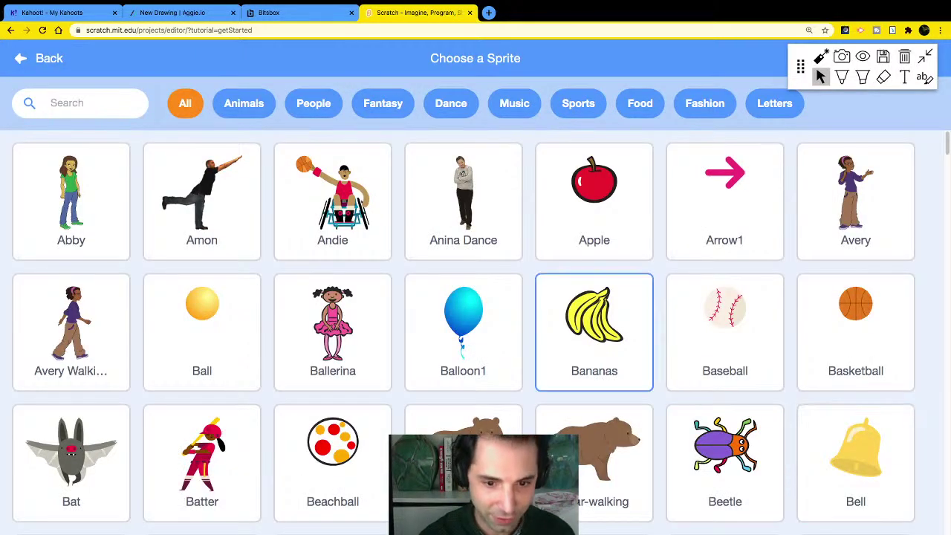
scroll(594, 327, down, 15)
scroll(595, 298, down, 13)
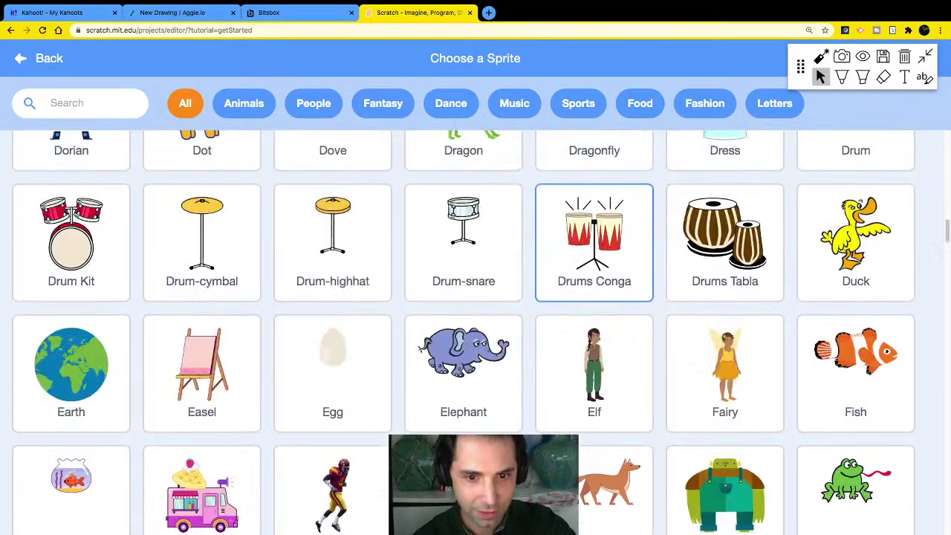
scroll(595, 334, down, 2)
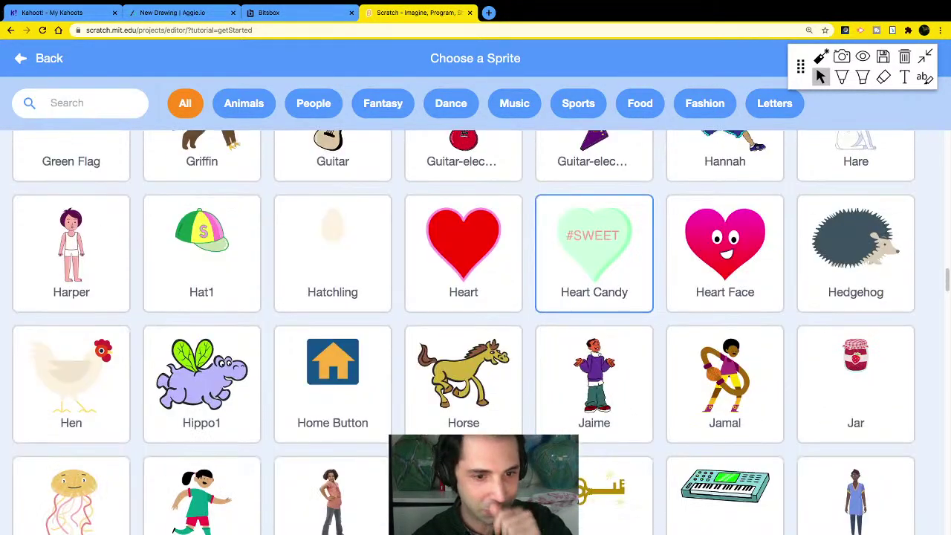
scroll(594, 386, down, 6)
scroll(594, 387, up, 7)
scroll(594, 349, up, 7)
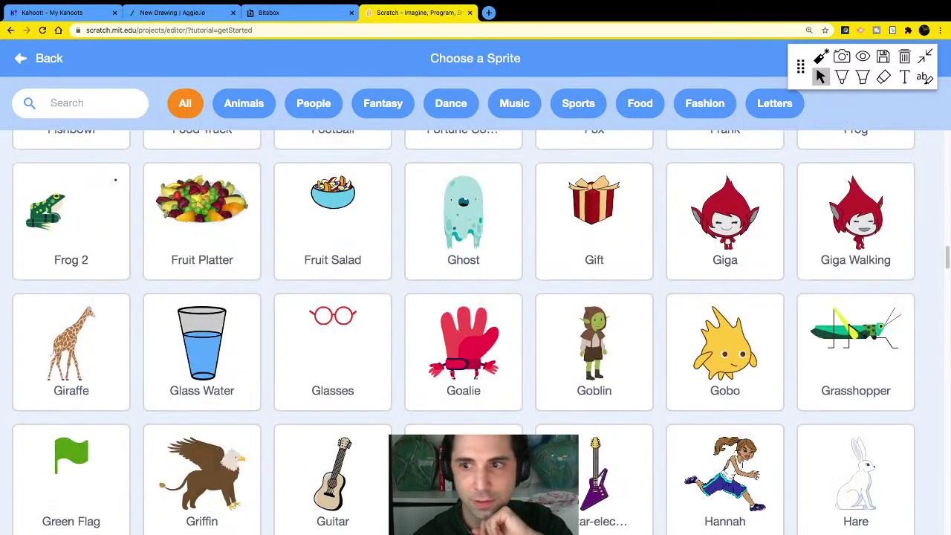
scroll(594, 347, up, 3)
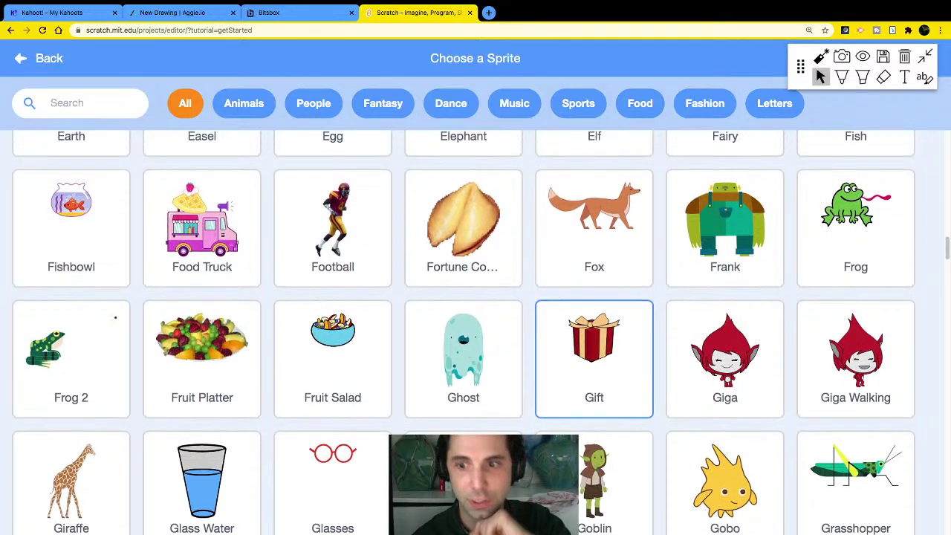
click(724, 273)
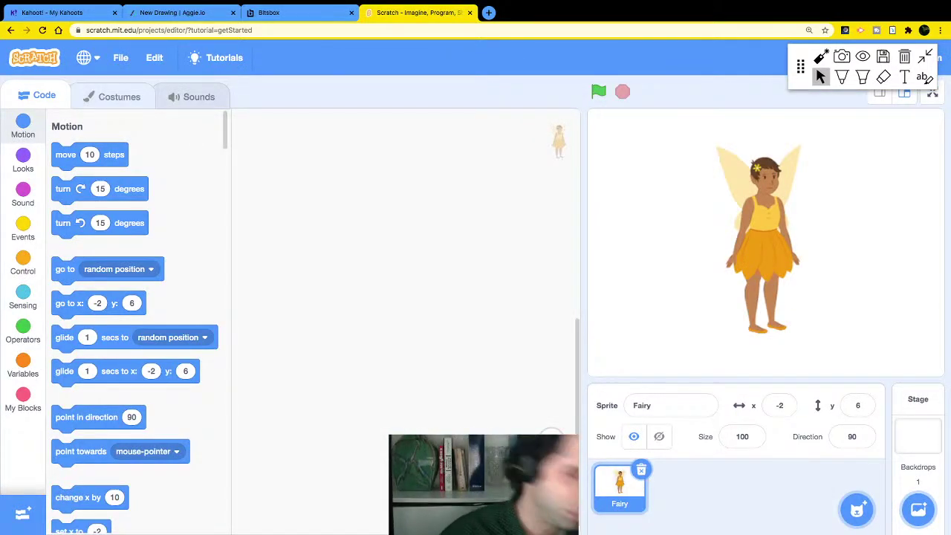
In the fairy-a costume, move the wings and then one leg away to the left of the fairy's body.
click(112, 97)
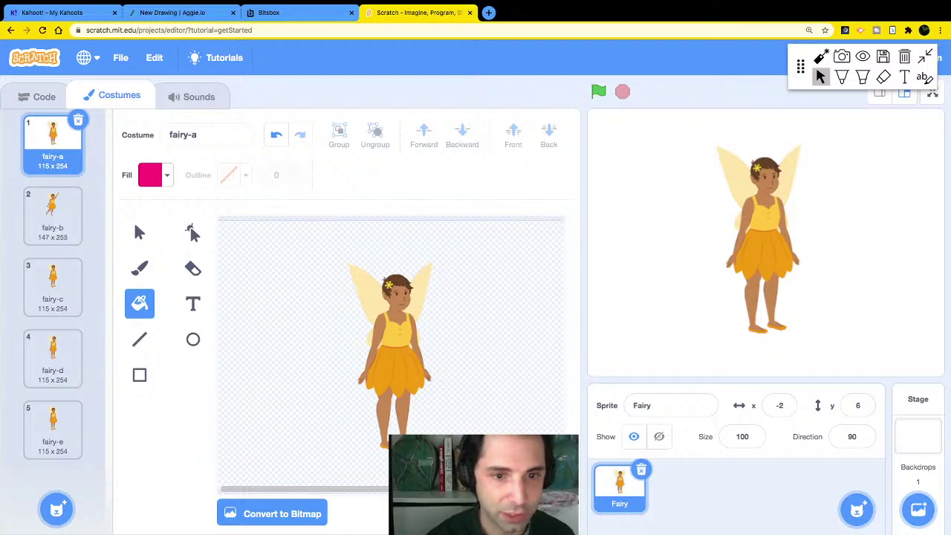
click(139, 232)
click(398, 291)
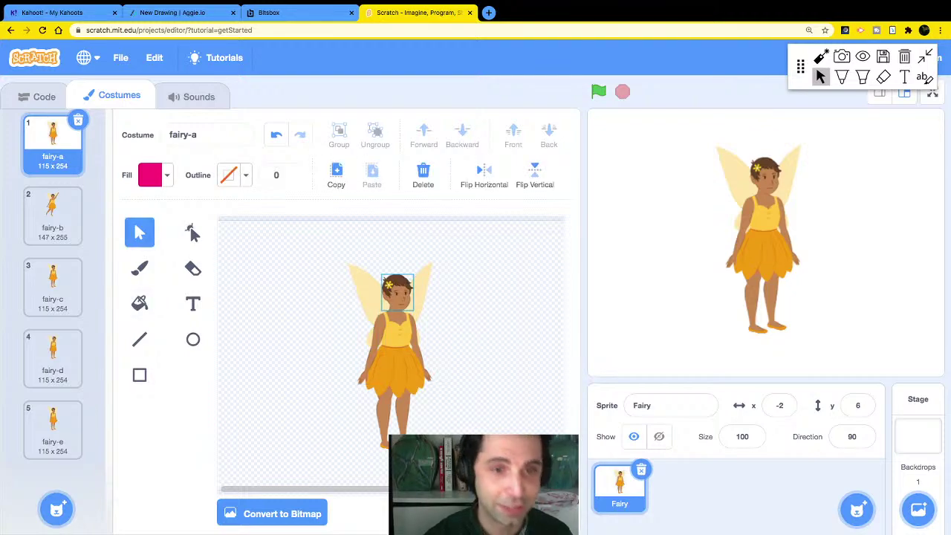
click(368, 297)
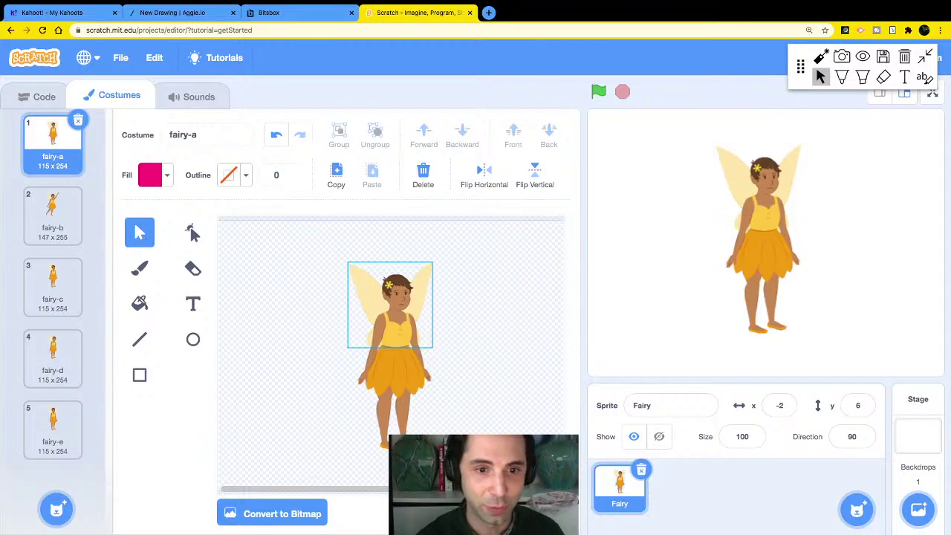
drag(389, 306, 307, 296)
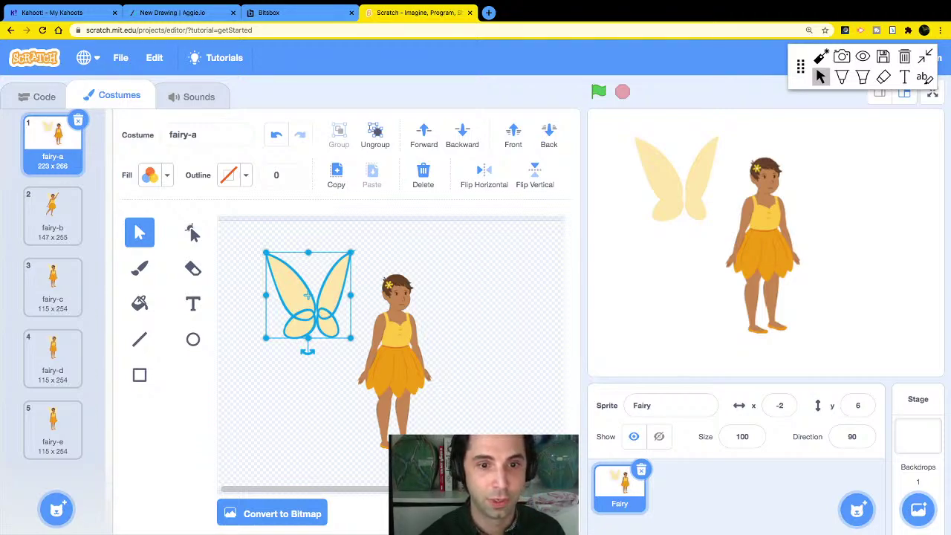
key(Escape)
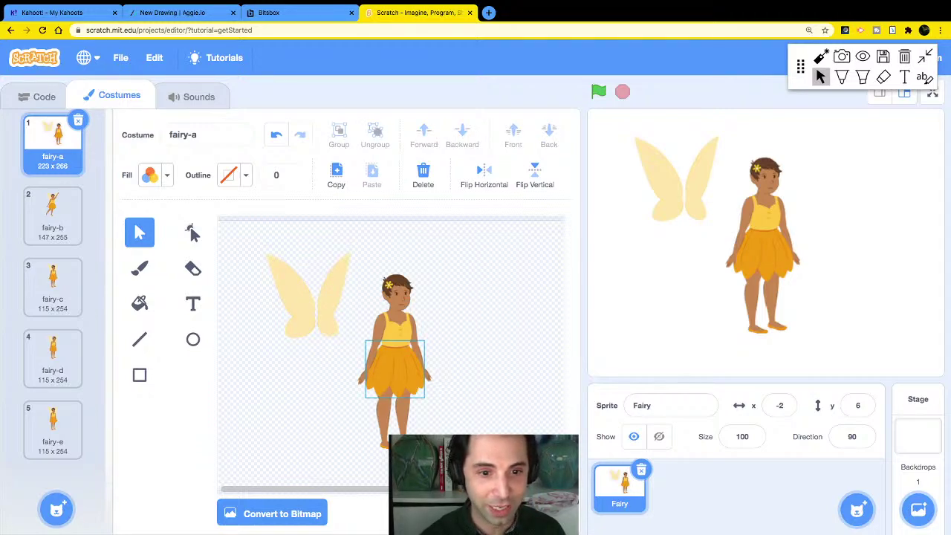
drag(382, 408, 320, 405)
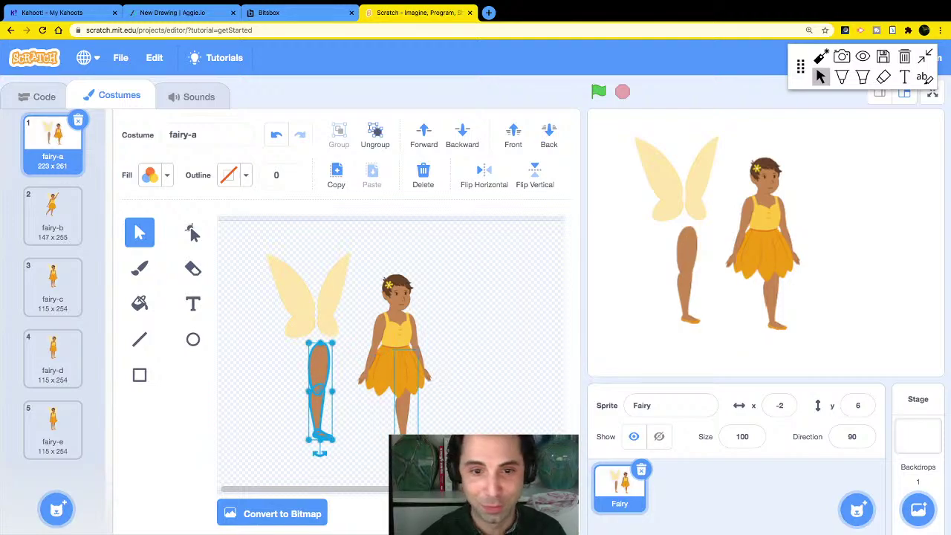
Move the fairy's remaining leg away to the right of her body.
drag(409, 394, 480, 368)
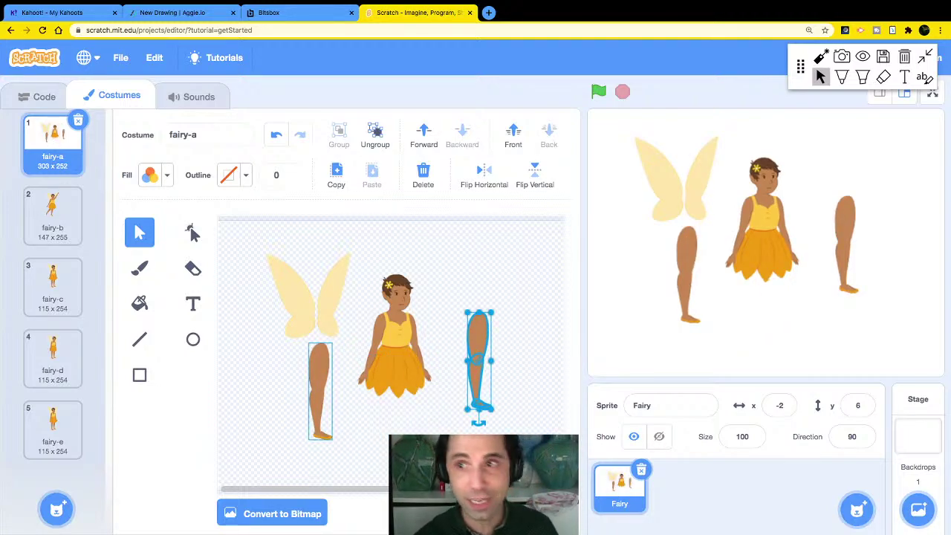
Write the on-screen annotation "CTRL+Z to undo" on two lines above the fairy.
click(905, 77)
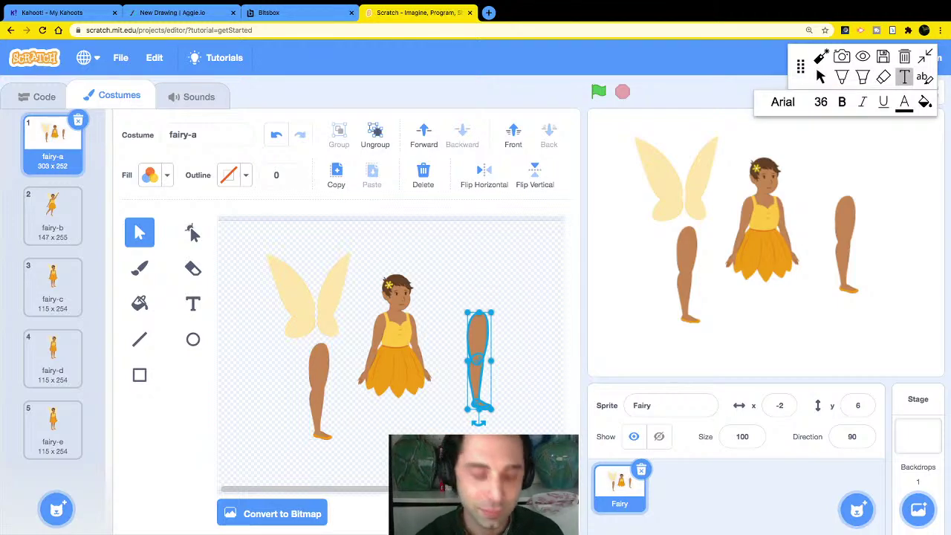
click(397, 225)
text(CT)
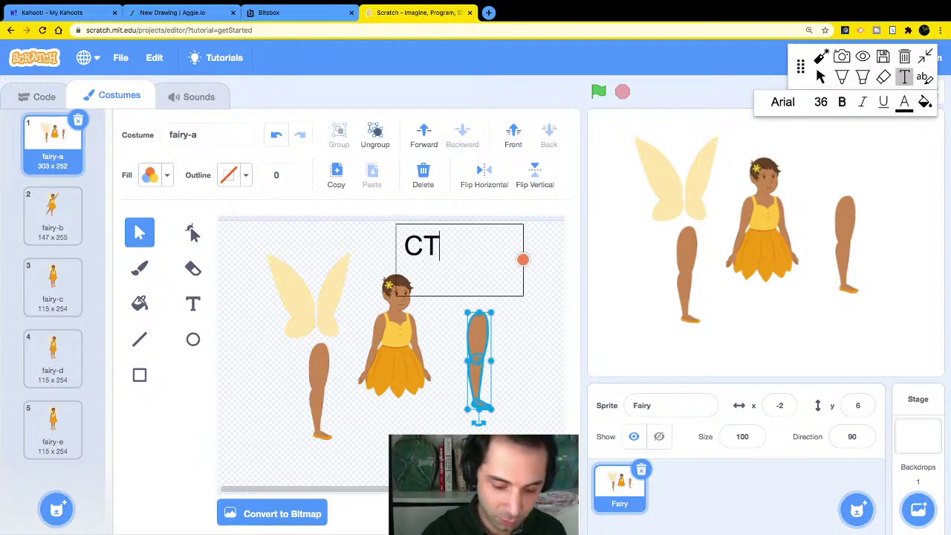
text(RL+Z)
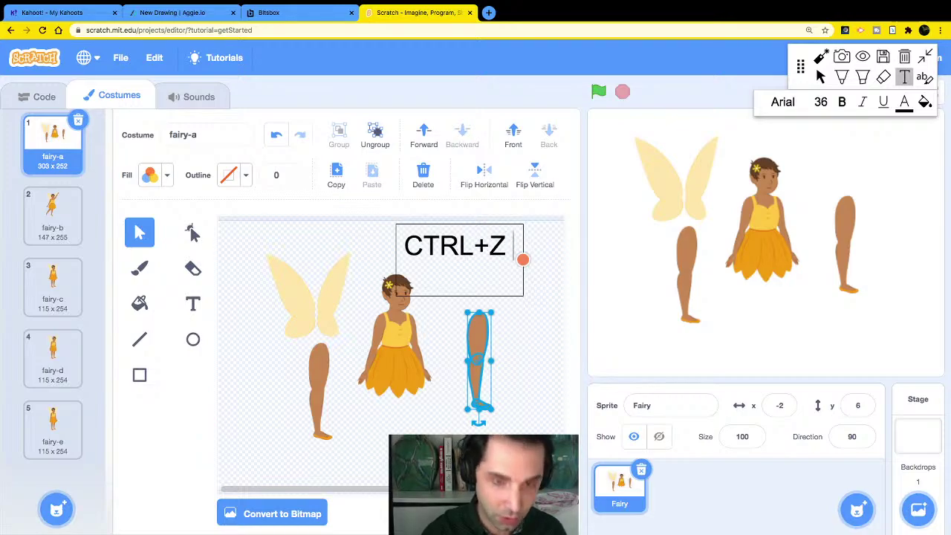
key(Return)
text(tp)
key(BackSpace)
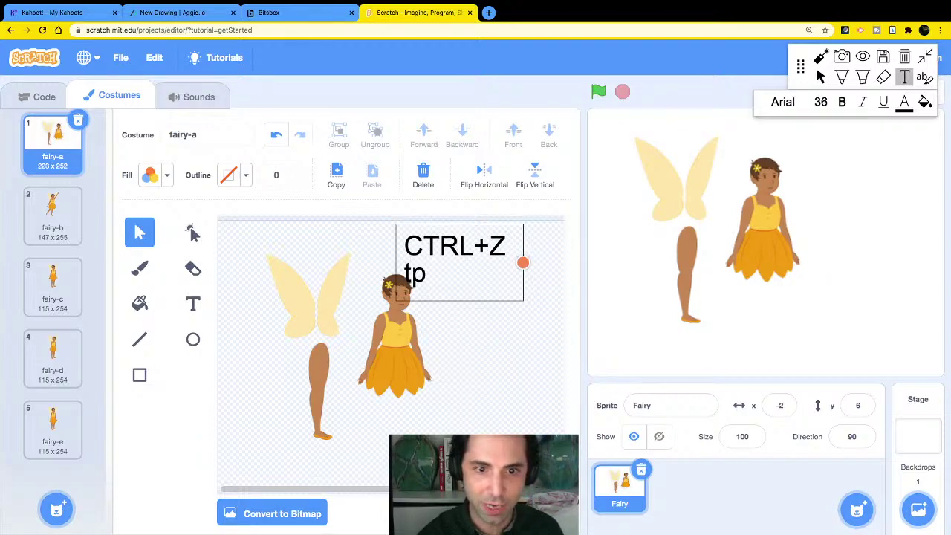
drag(410, 273, 427, 273)
text(undo)
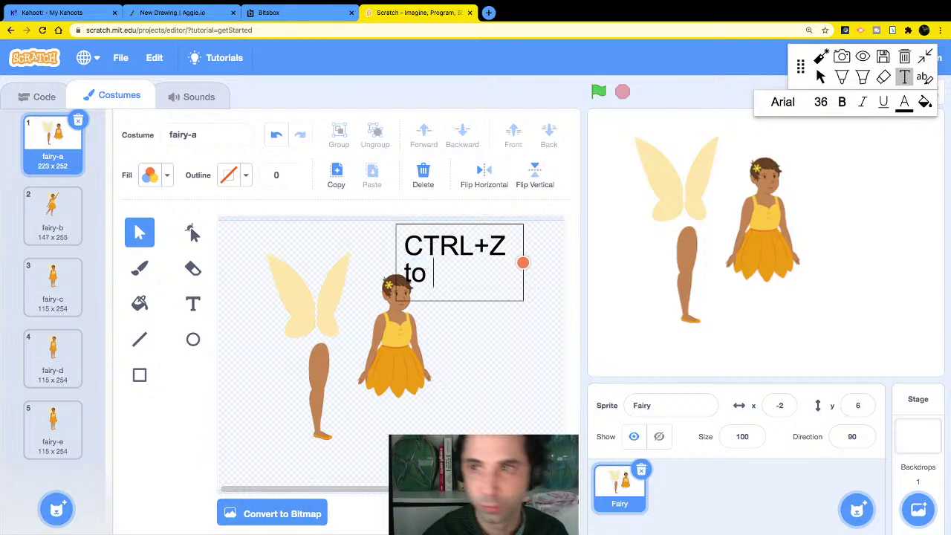
key(Escape)
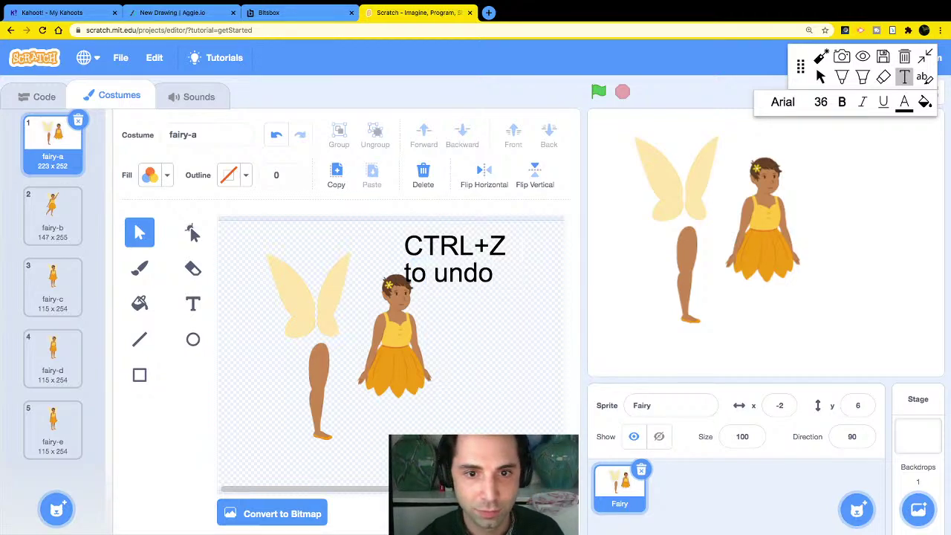
Move the "CTRL+Z to undo" annotation up and to the right, clear of the fairy, and return to the annotation pointer.
drag(455, 259, 480, 225)
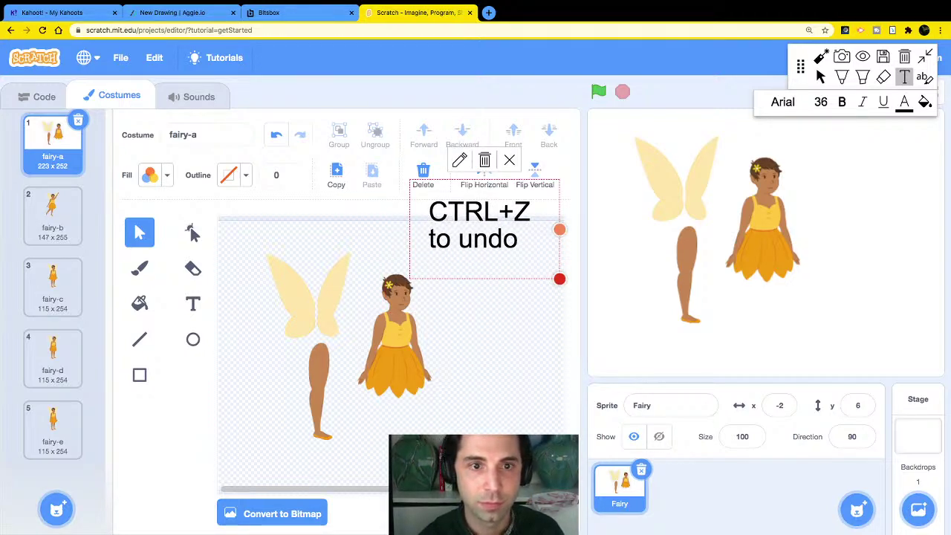
key(Escape)
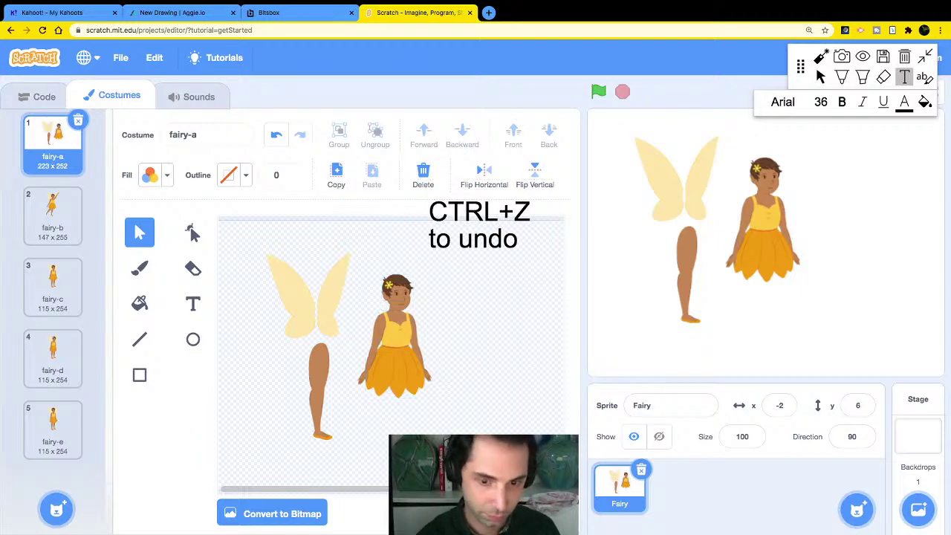
click(477, 421)
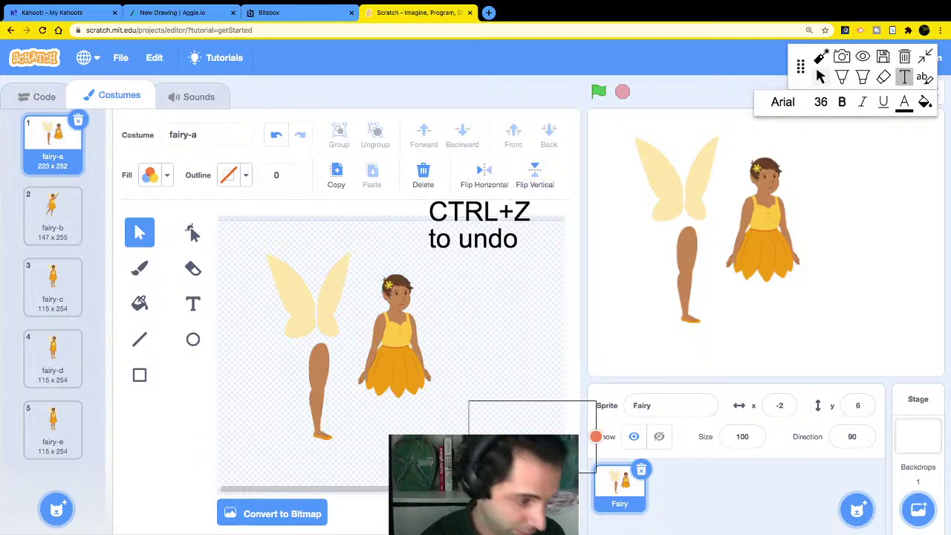
click(821, 77)
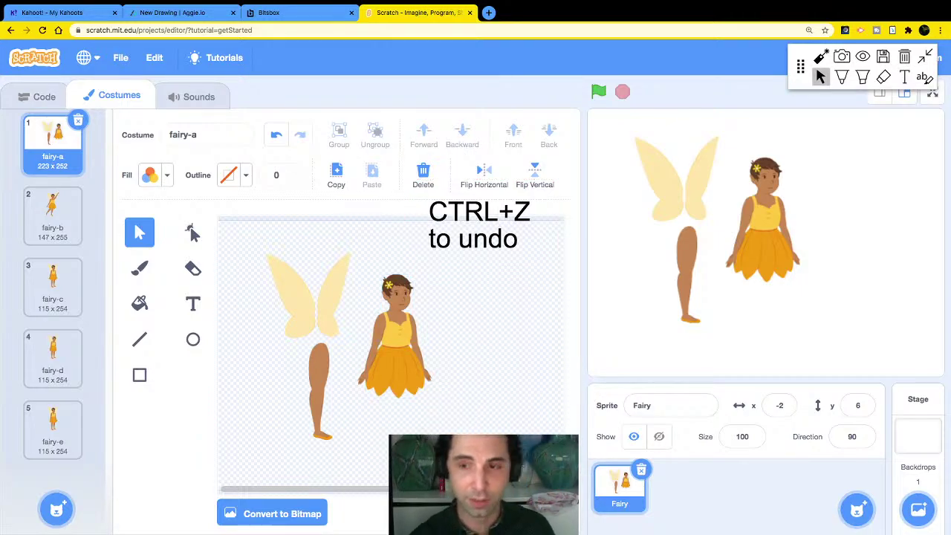
Undo the leg deletion and the leg and wing moves until the fairy-a costume is whole again.
key(ctrl+z)
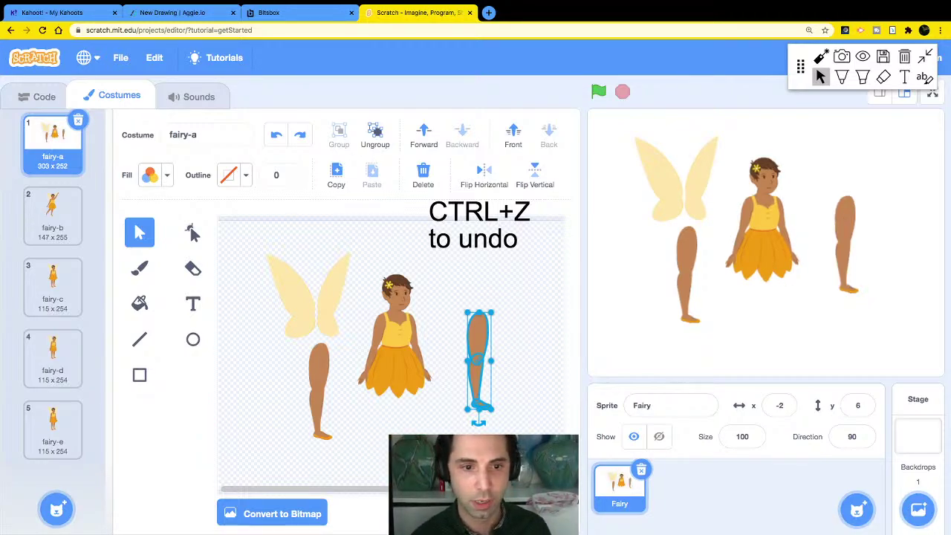
key(ctrl+z)
key(ctrl+z)
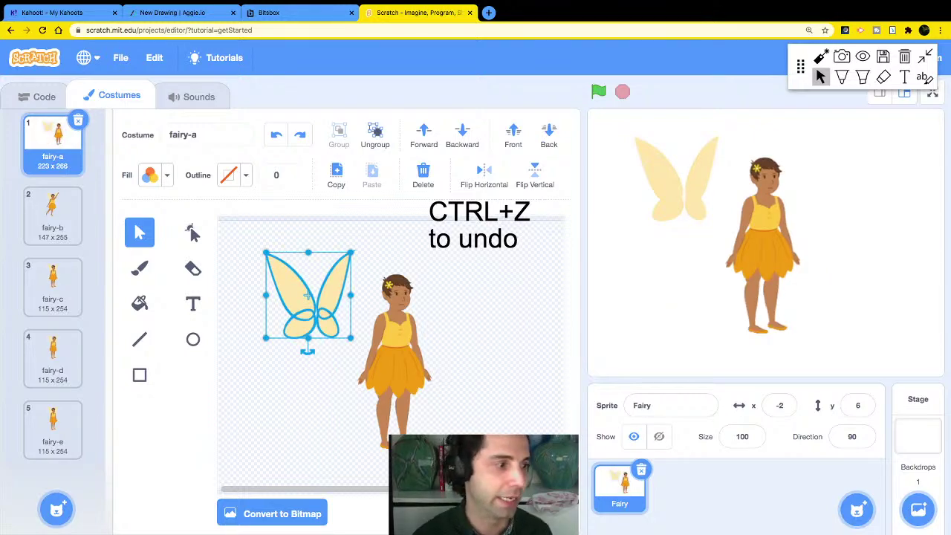
key(ctrl+z)
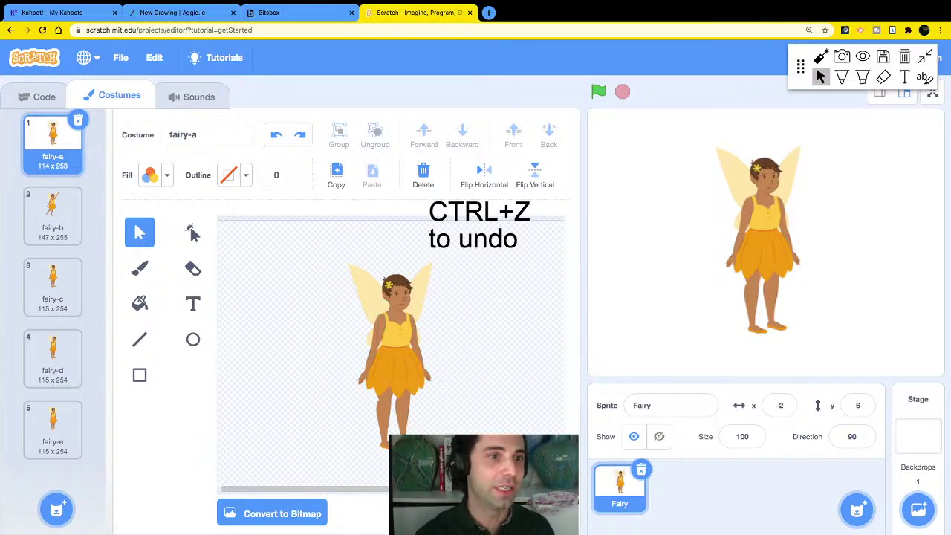
Use the Fill tool to colour the fairy's left-hand arm and hand, neck and face purple in the fairy-a costume.
click(140, 303)
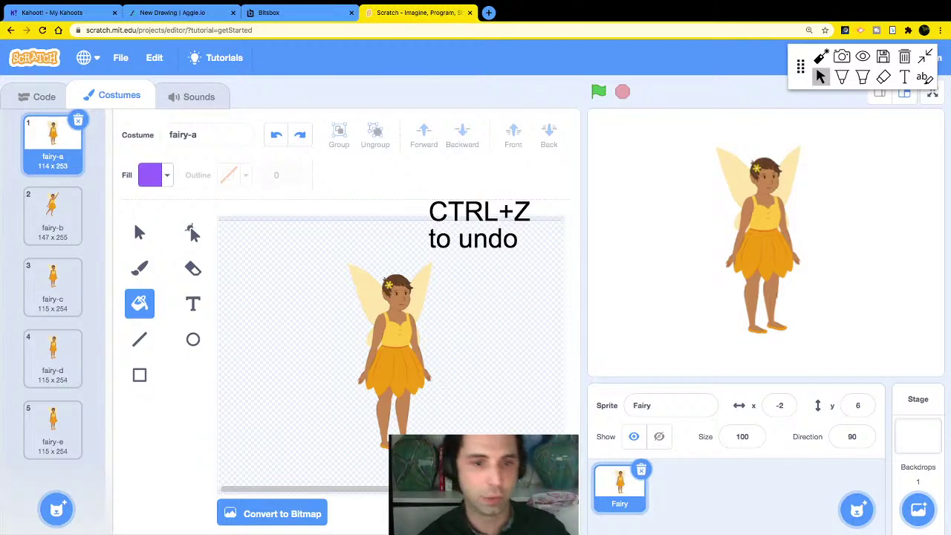
click(378, 331)
key(ctrl+z)
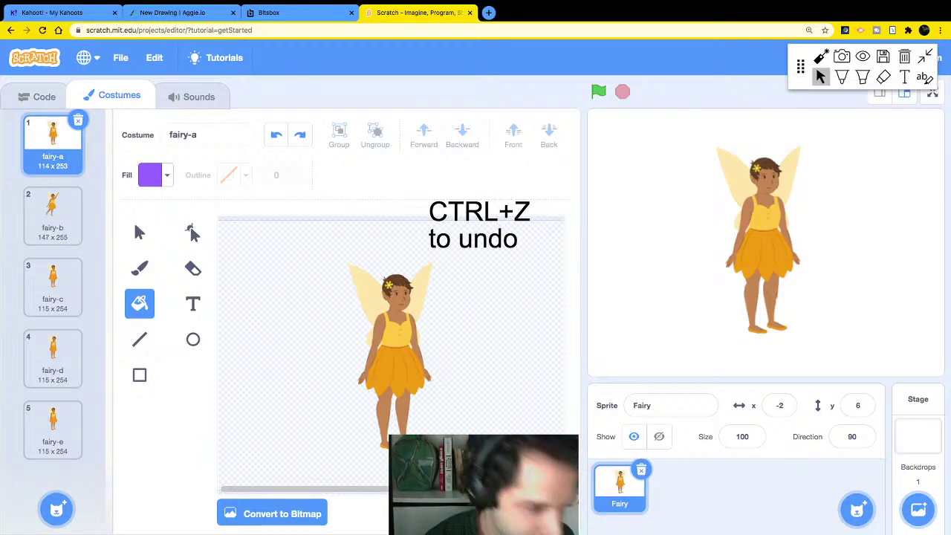
key(ctrl+shift+z)
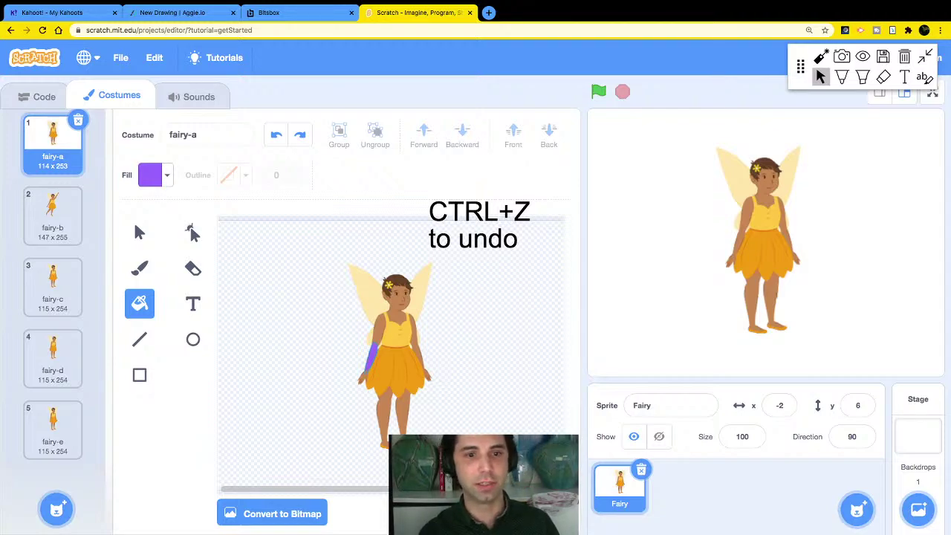
key(ctrl+shift+z)
key(ctrl+shift+z)
key(ctrl+shift+z)
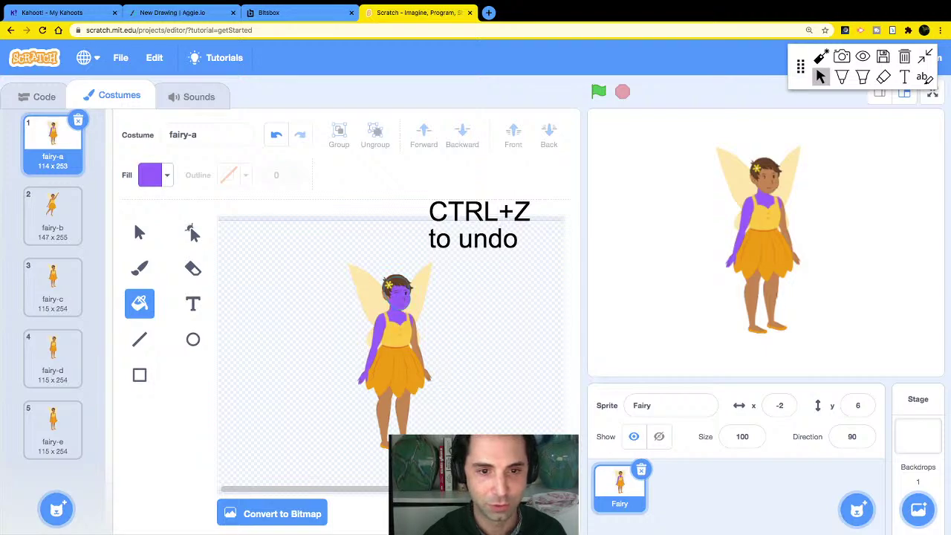
click(398, 294)
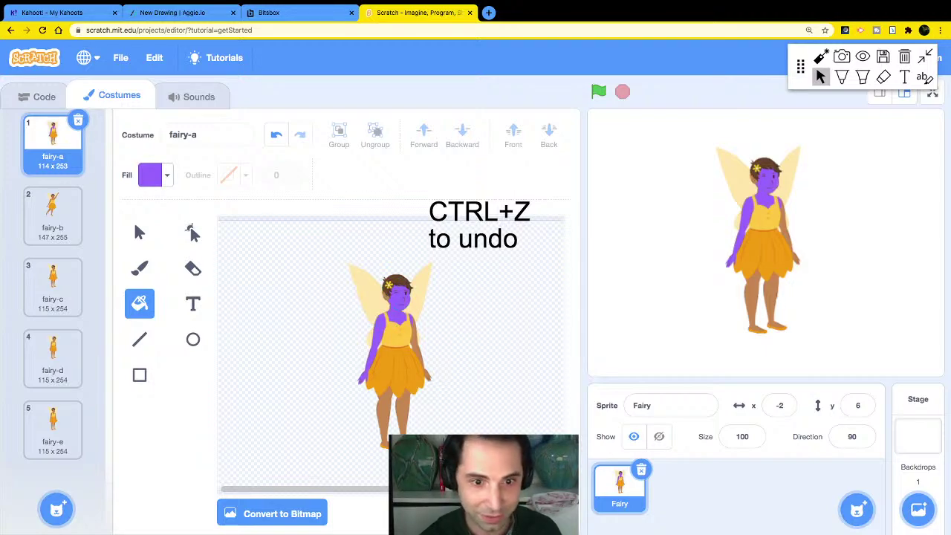
key(ctrl+z)
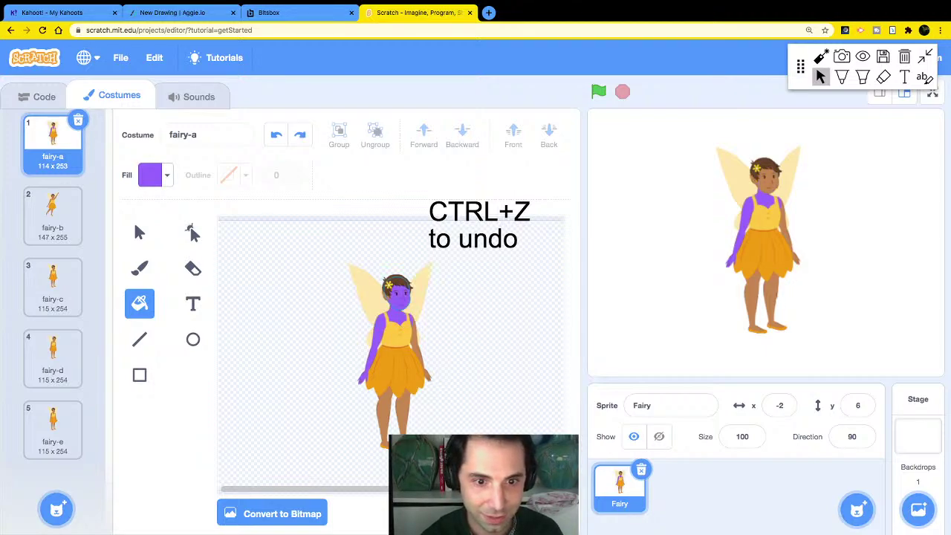
click(398, 294)
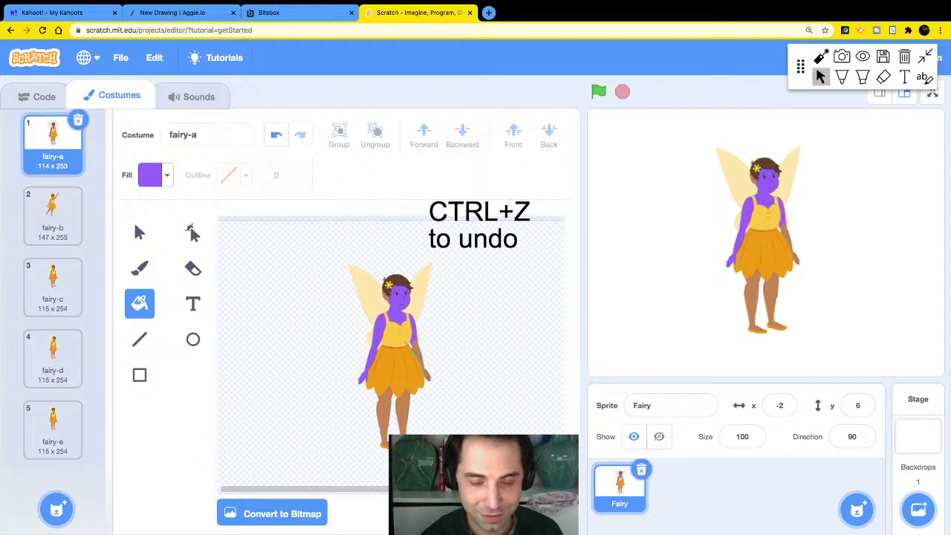
Fill the fairy's other arm and both legs with the same purple and inspect the recoloured costume.
click(419, 354)
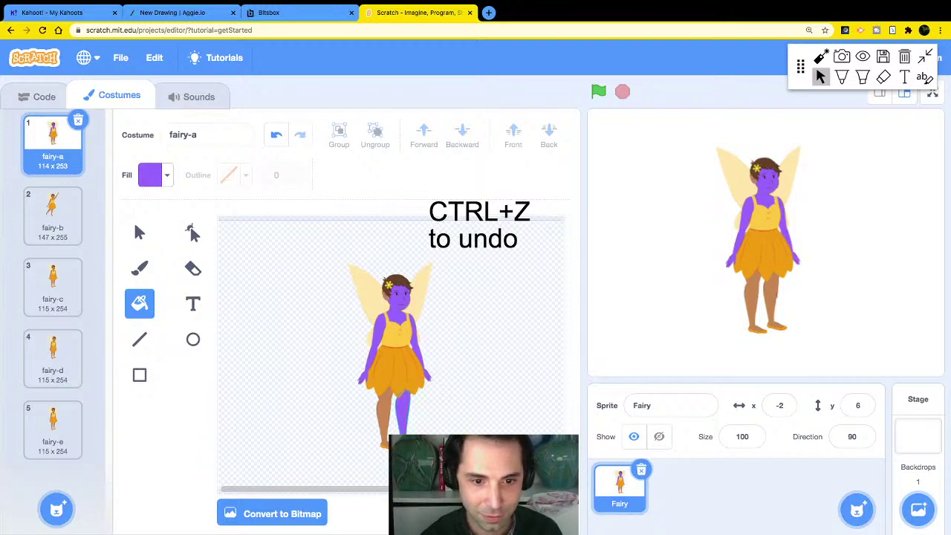
click(403, 412)
click(385, 416)
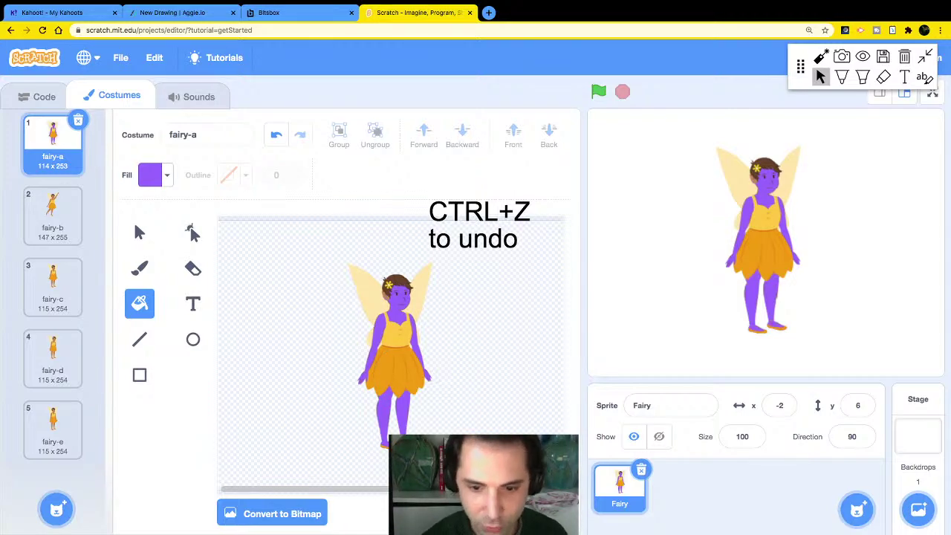
scroll(394, 349, up, 3)
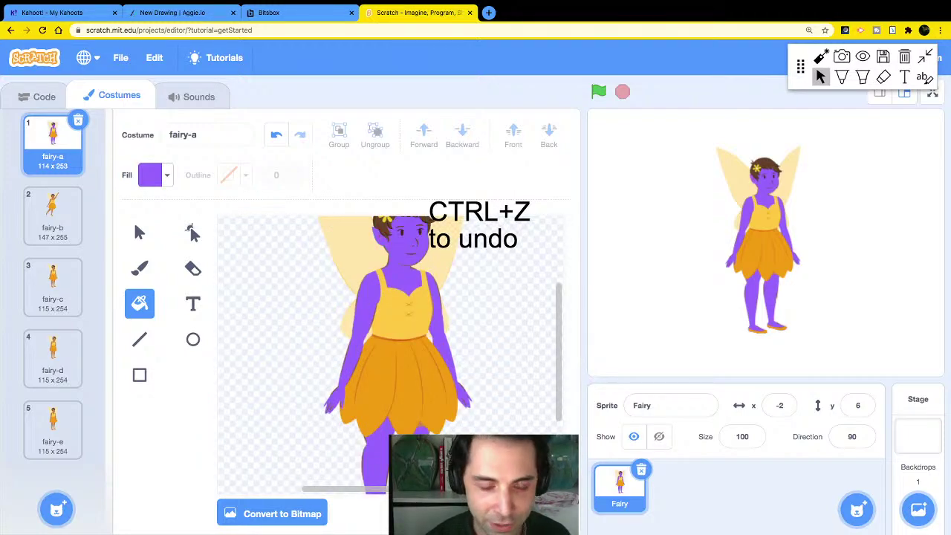
scroll(392, 355, down, 3)
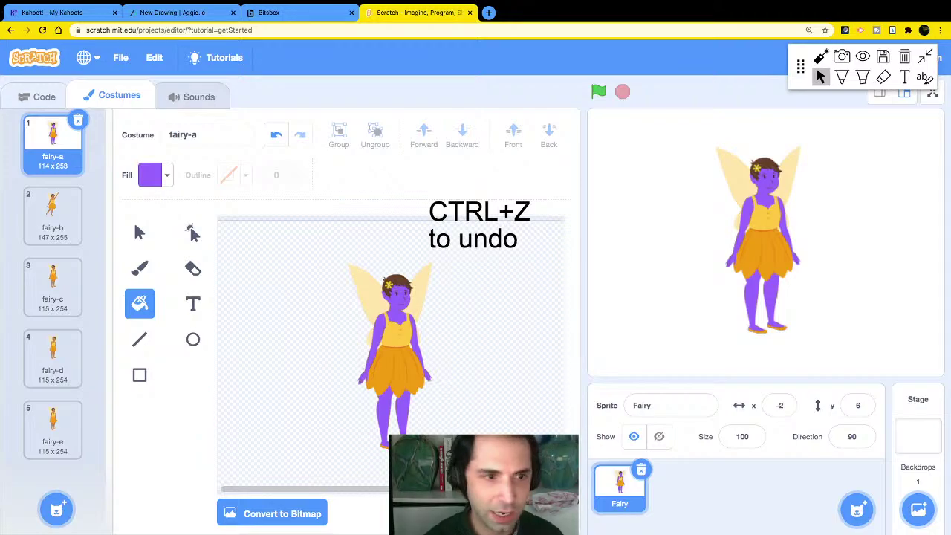
Start a script for the Fairy sprite with a "when green flag clicked" block followed by a forever loop, with the blocks enlarged.
click(37, 97)
click(23, 230)
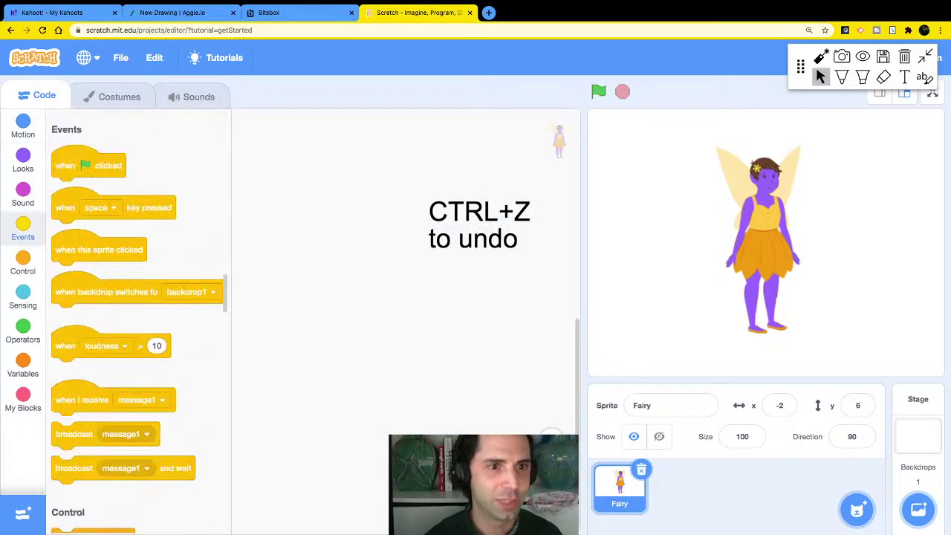
drag(65, 156, 285, 286)
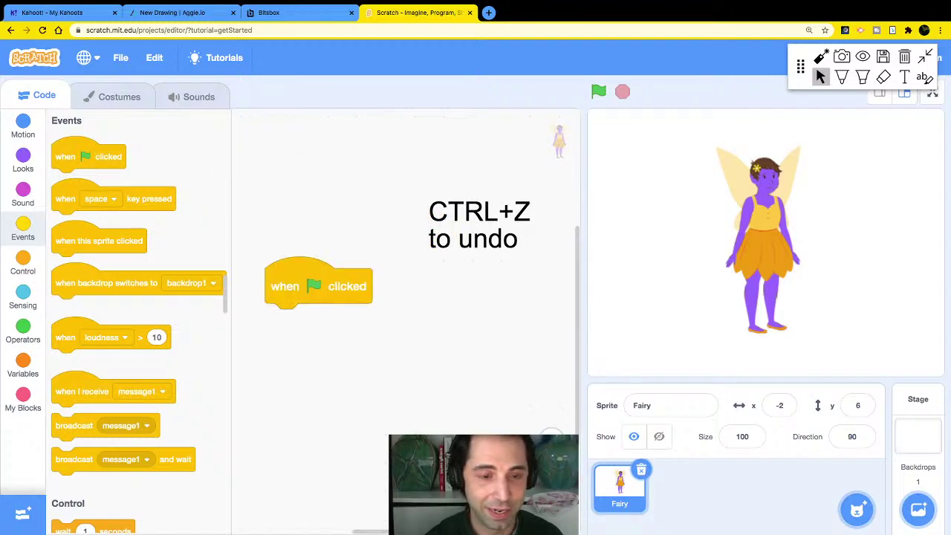
click(551, 440)
click(552, 440)
drag(349, 271, 327, 290)
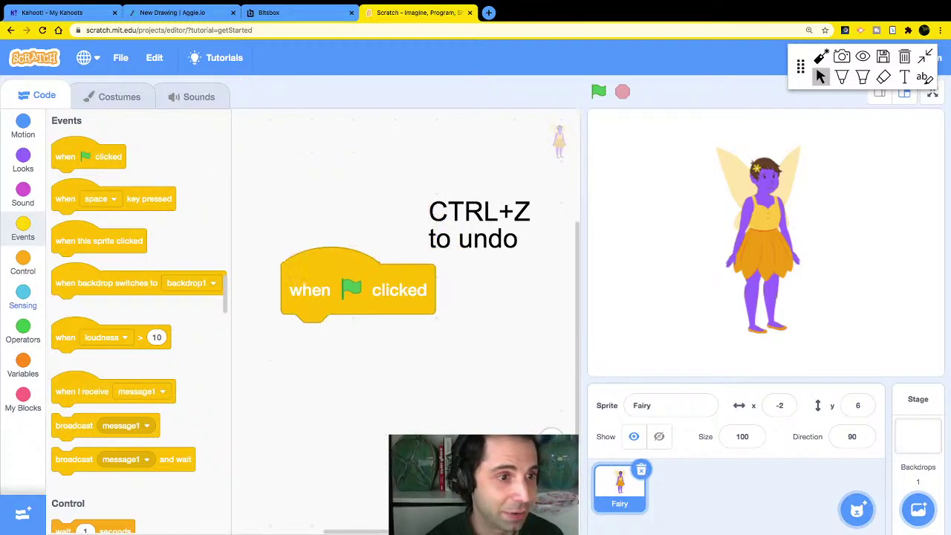
click(22, 262)
drag(68, 257, 305, 339)
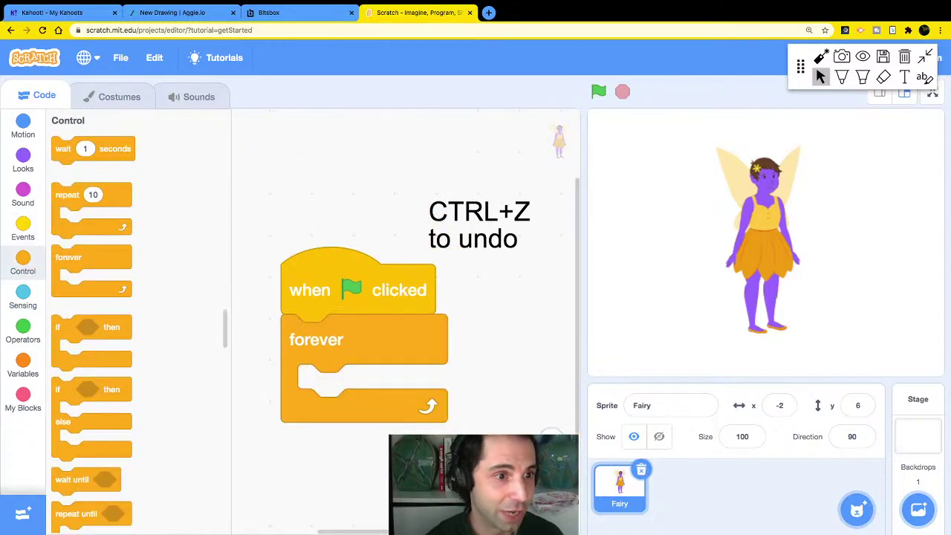
Place a "next costume" block inside the forever loop, then run the script briefly and stop it.
click(23, 160)
drag(80, 331, 358, 390)
click(598, 91)
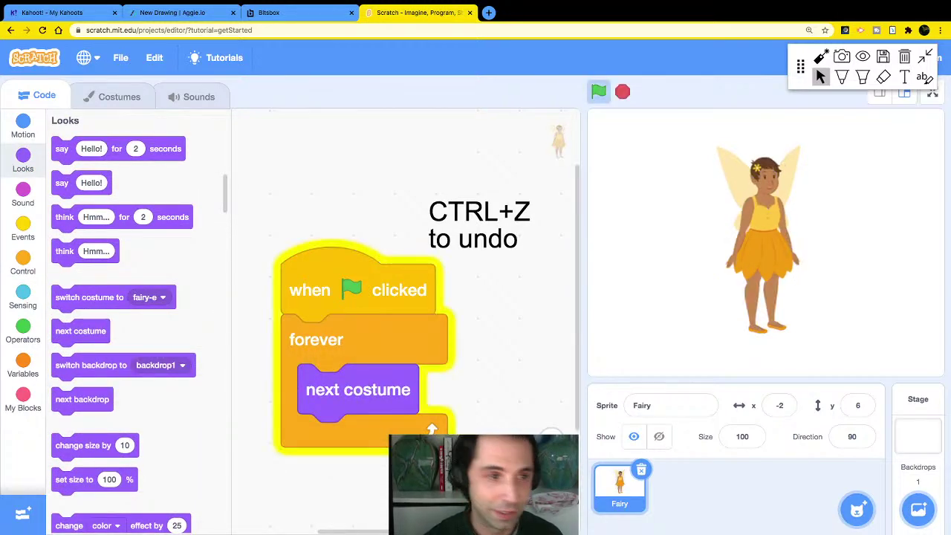
click(623, 92)
Add a "wait 1 seconds" block below "next costume" in the loop and run the script.
click(22, 261)
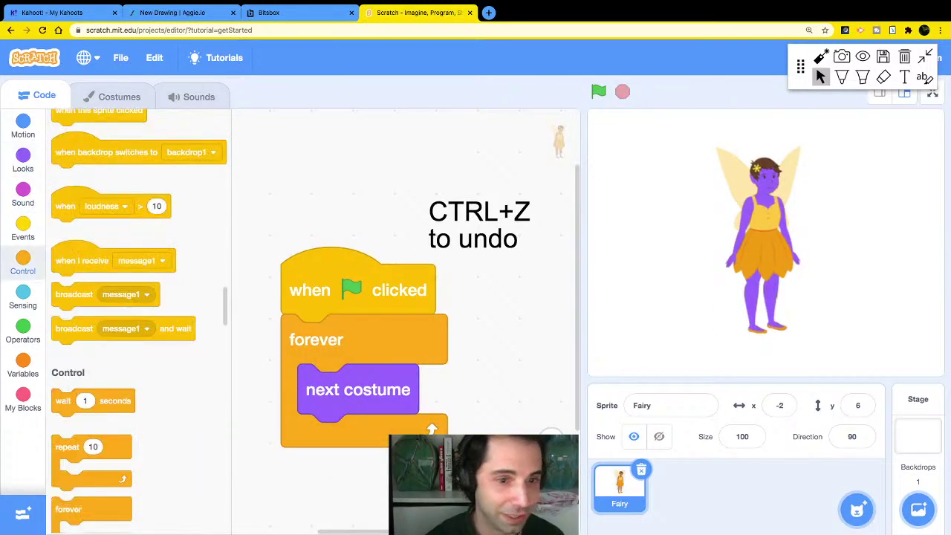
drag(63, 148, 279, 424)
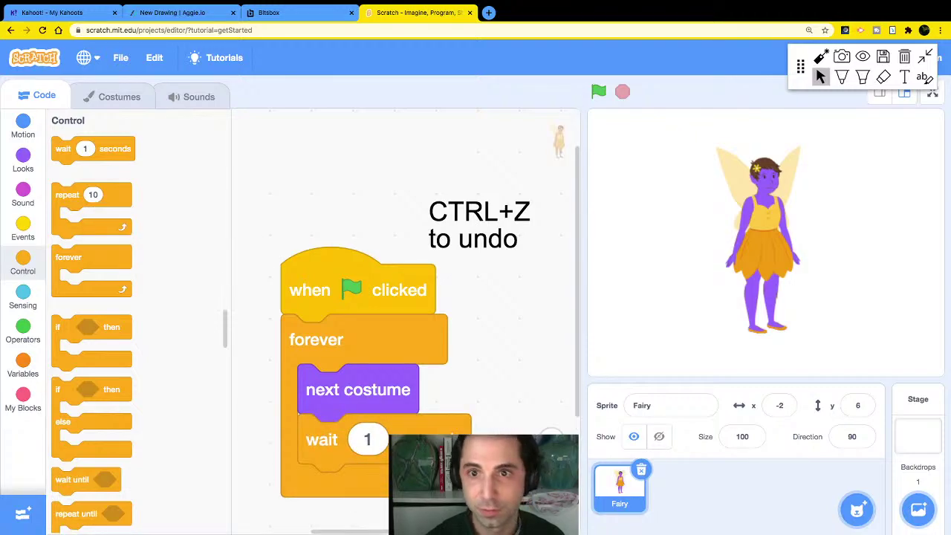
scroll(406, 320, down, 2)
click(598, 91)
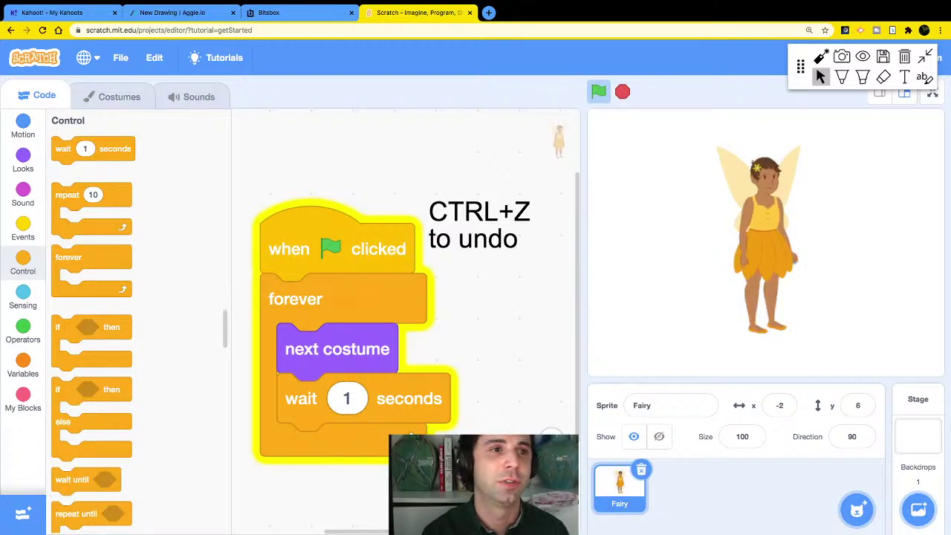
click(119, 96)
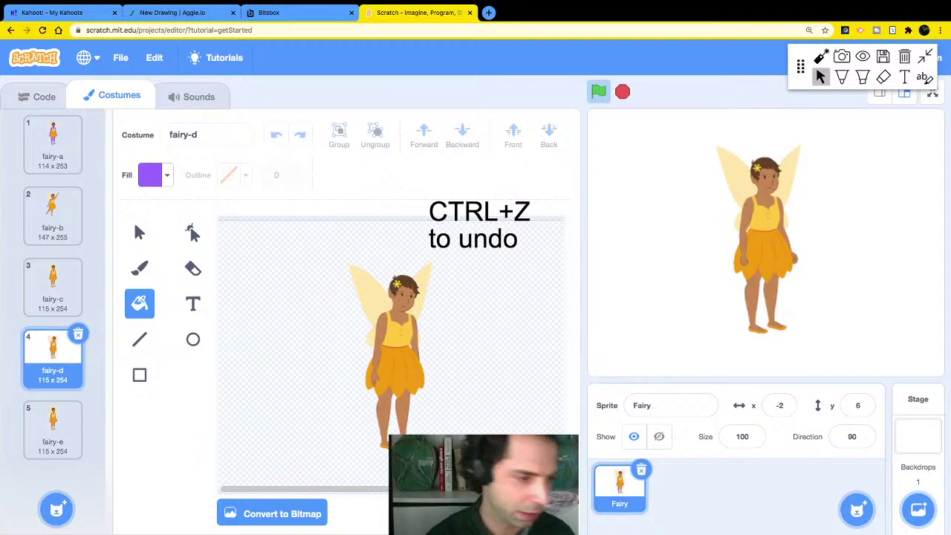
mouse_move(857, 510)
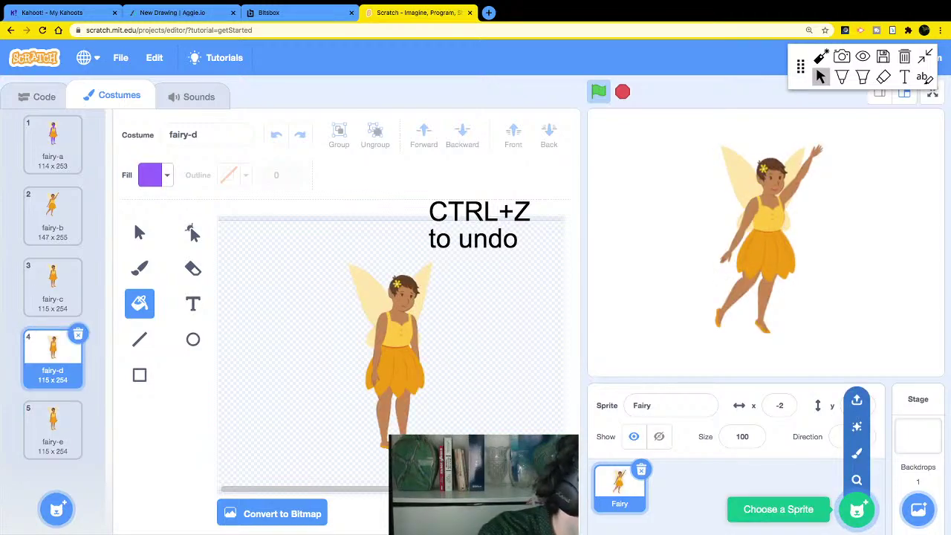
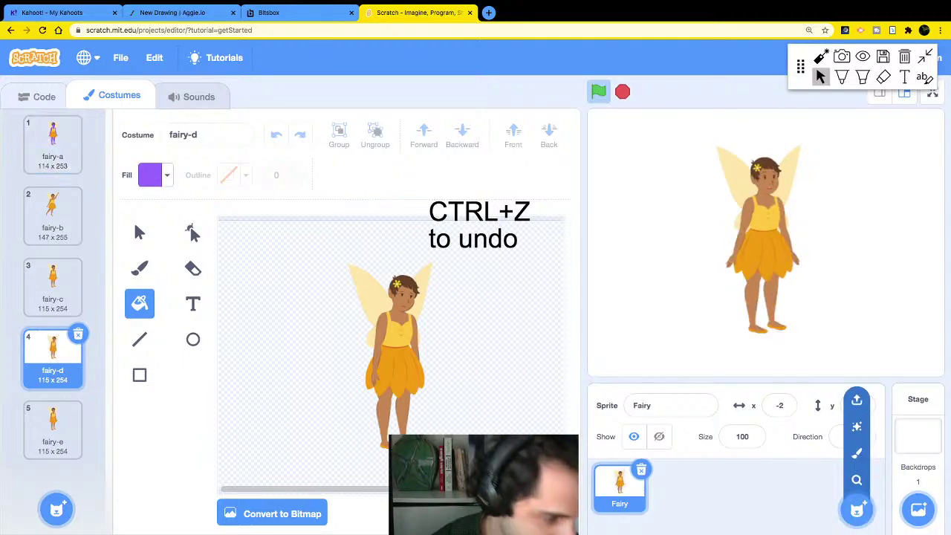
click(37, 97)
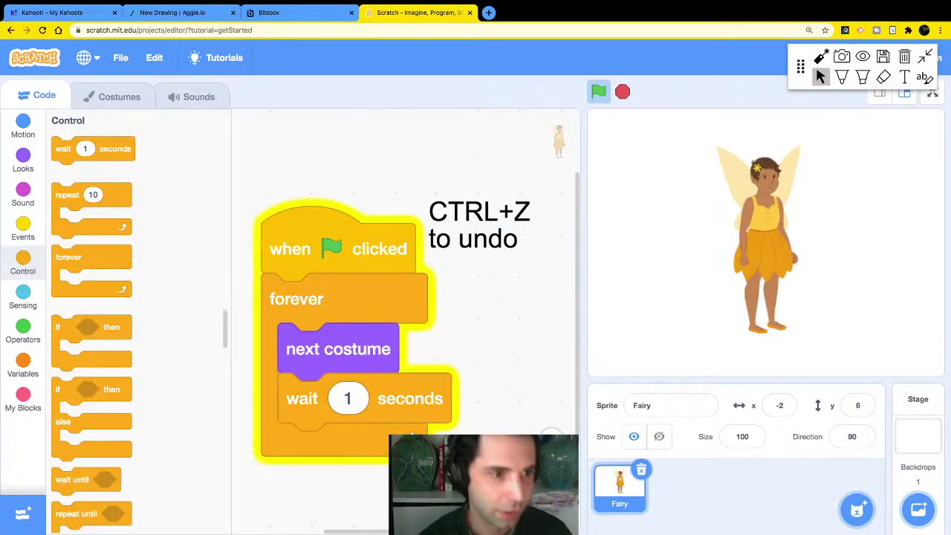
click(23, 229)
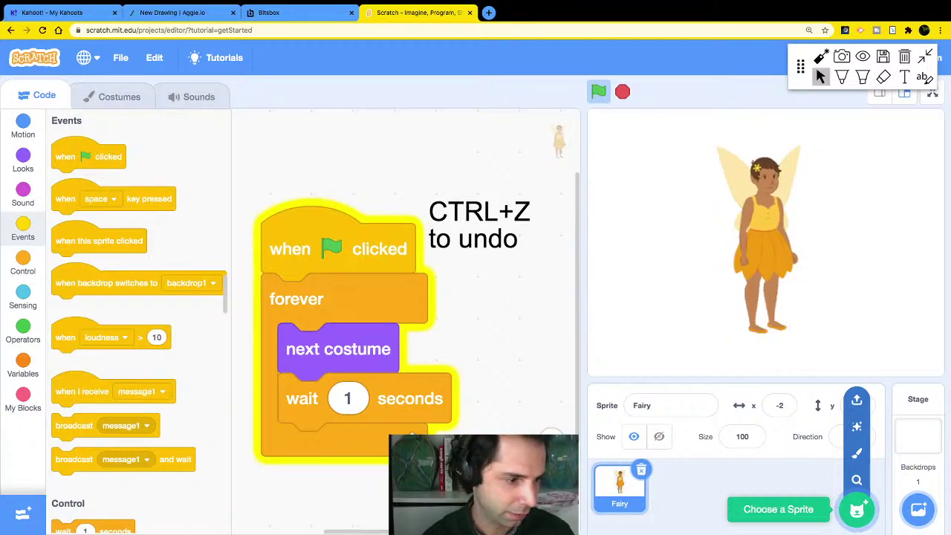
Add the Fish sprite from the Animals category and place it beside the fairy at x -140, y -35.
click(856, 509)
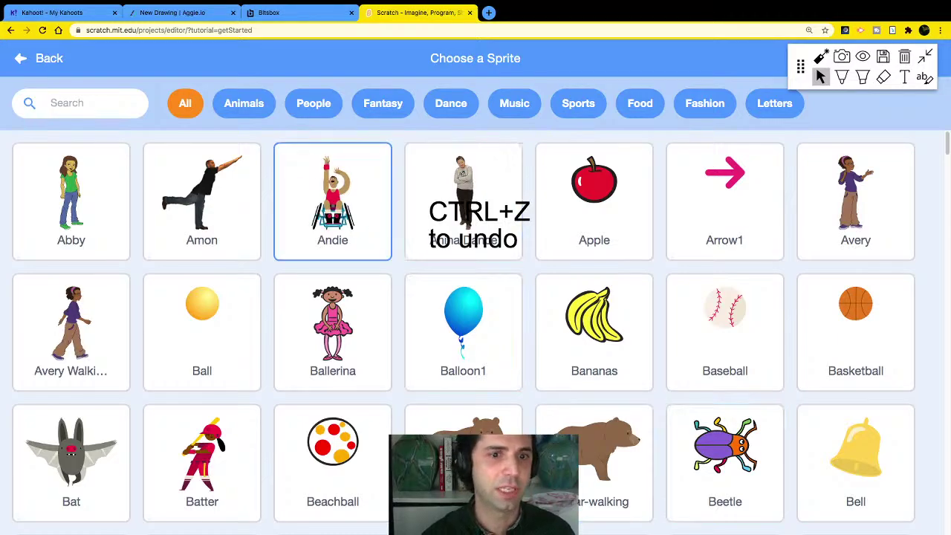
click(244, 103)
scroll(332, 439, down, 5)
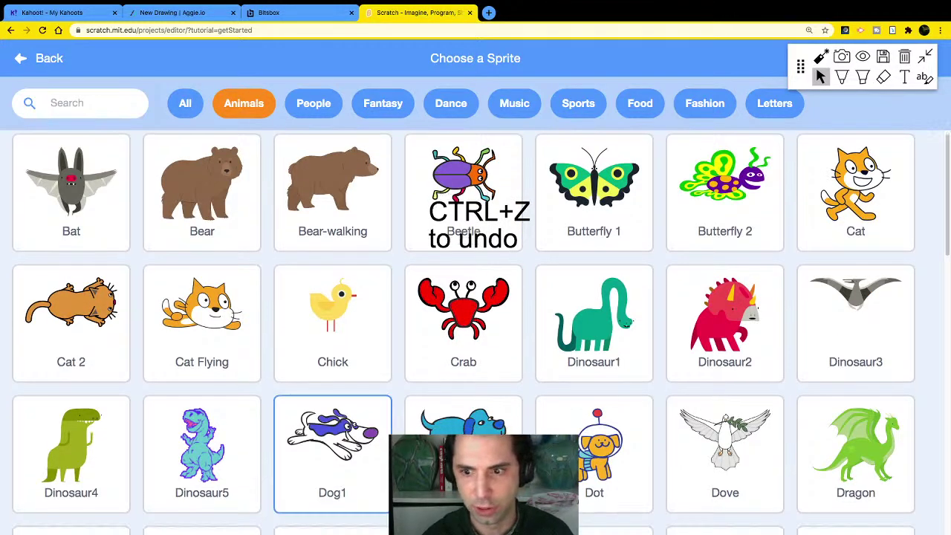
scroll(332, 438, down, 2)
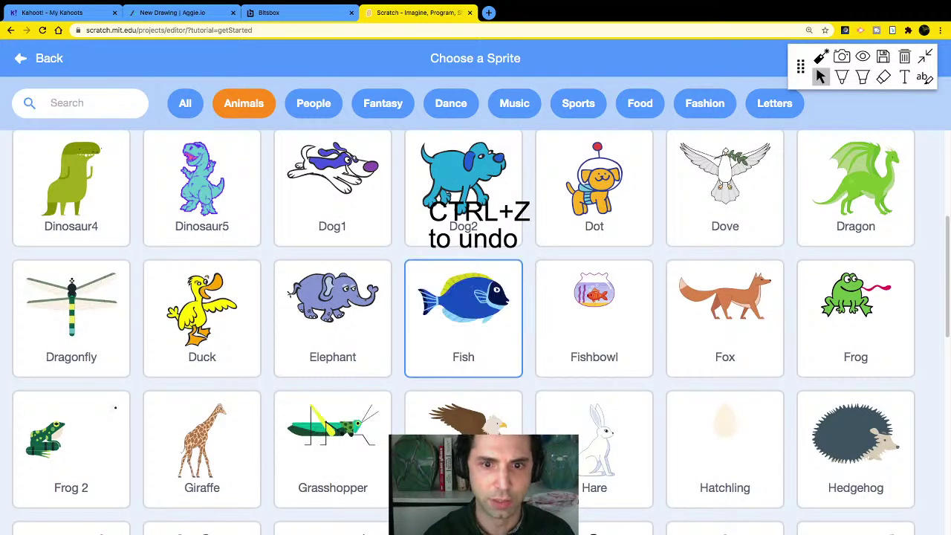
click(463, 318)
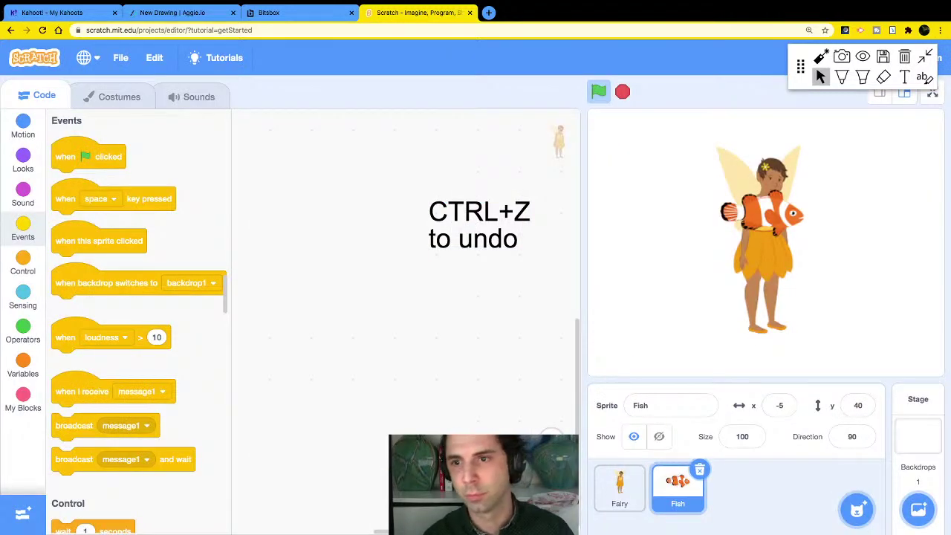
drag(762, 211, 661, 269)
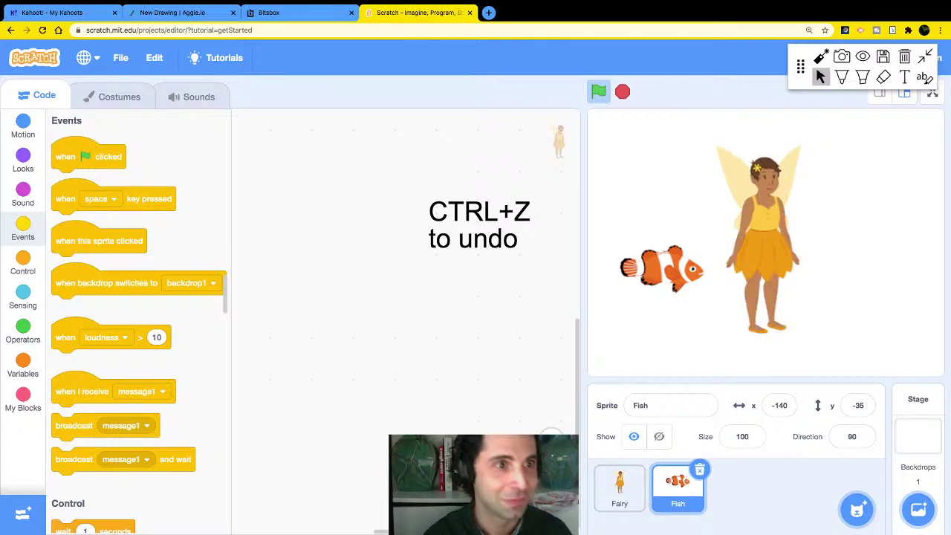
Fill the body, fins and tail of the Fish sprite's fish-a costume with purple.
click(118, 97)
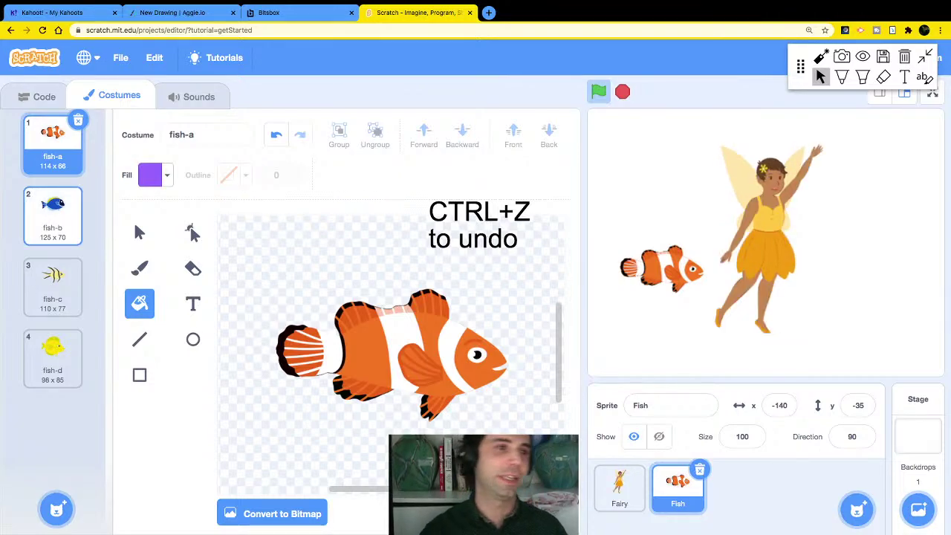
click(52, 214)
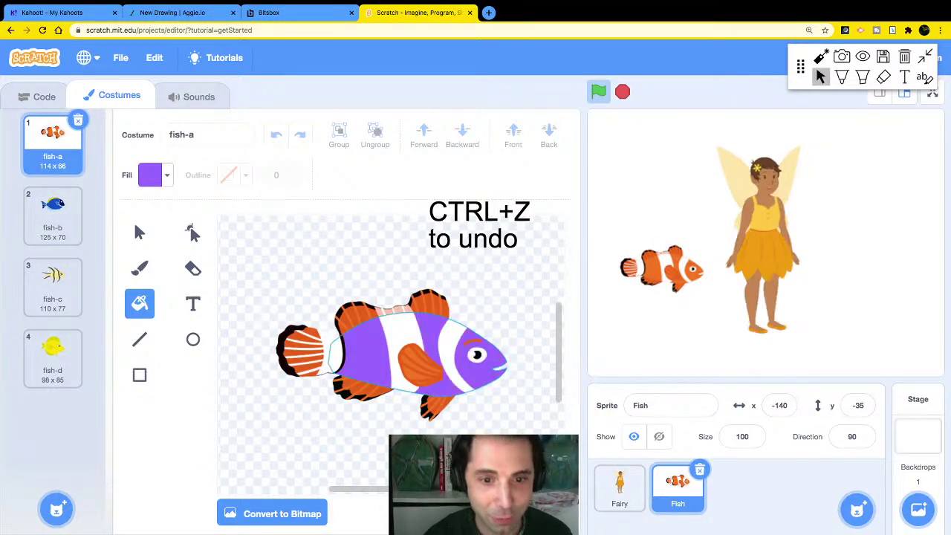
click(365, 345)
click(355, 312)
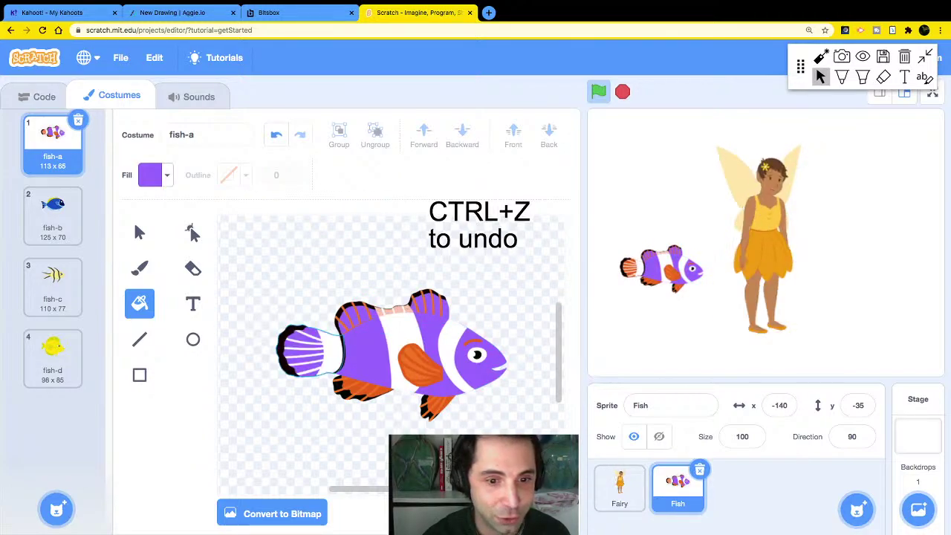
click(305, 349)
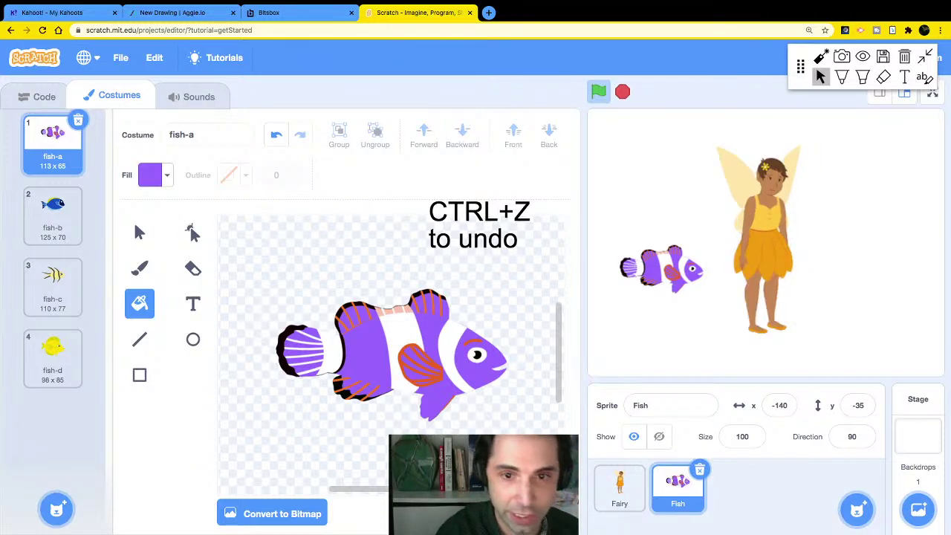
Undo all the purple fills on the fish-a costume.
key(ctrl+z)
key(ctrl+z)
key(ctrl+z)
key(ctrl+z)
key(ctrl+z)
key(ctrl+z)
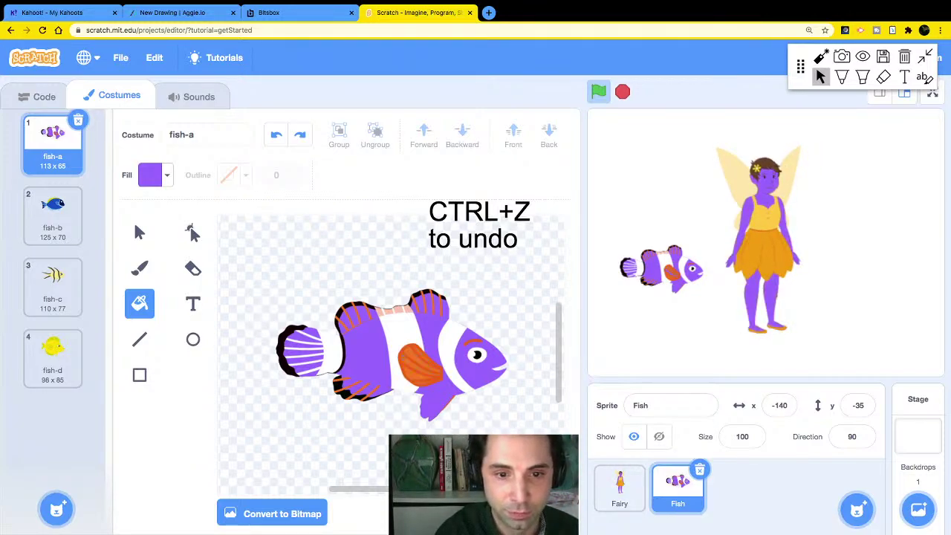
key(ctrl+z)
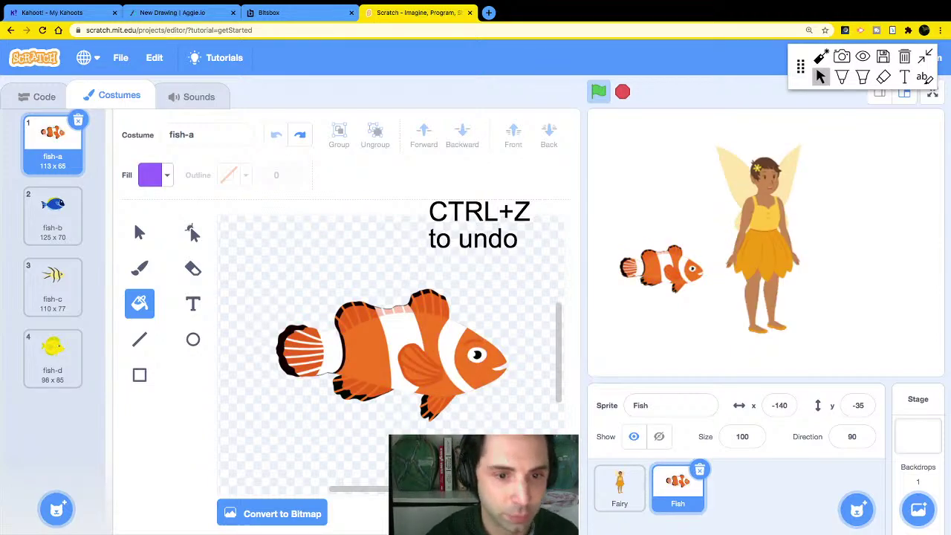
Redo two of the purple fills on fish-a and undo them again.
key(ctrl+shift+z)
key(ctrl+shift+z)
key(ctrl+z)
key(ctrl+z)
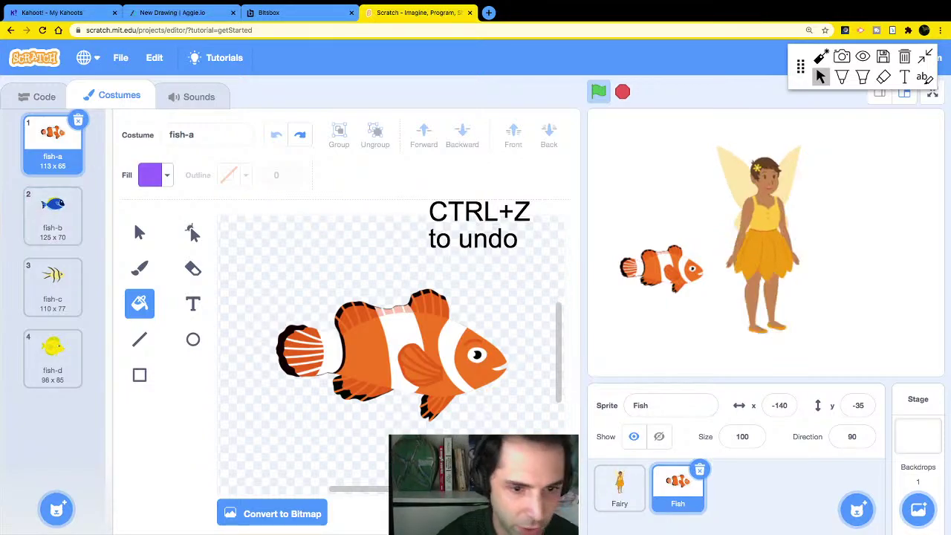
Pull the fish-a costume apart with the Select tool, moving the body, fins and tail away from each other.
click(139, 231)
drag(446, 349, 475, 274)
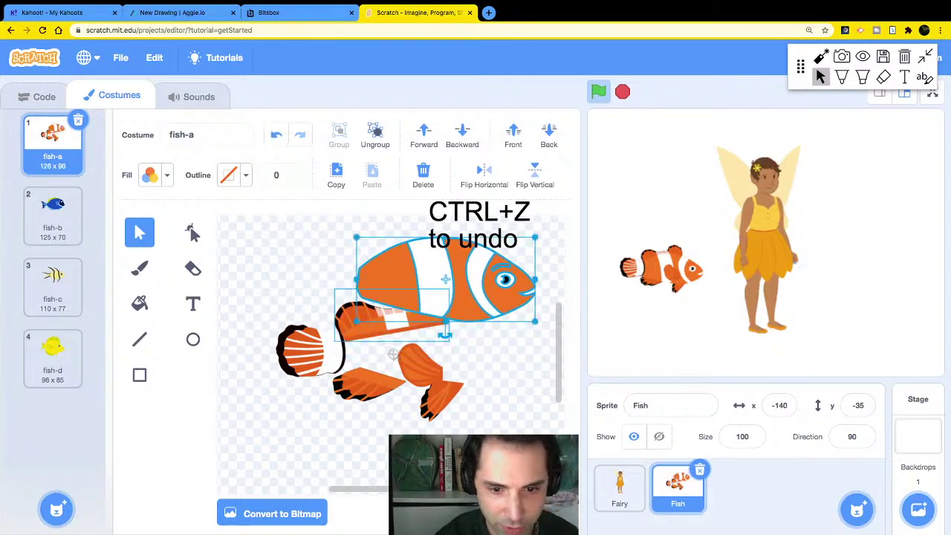
drag(422, 366, 503, 420)
click(476, 390)
drag(394, 313, 301, 256)
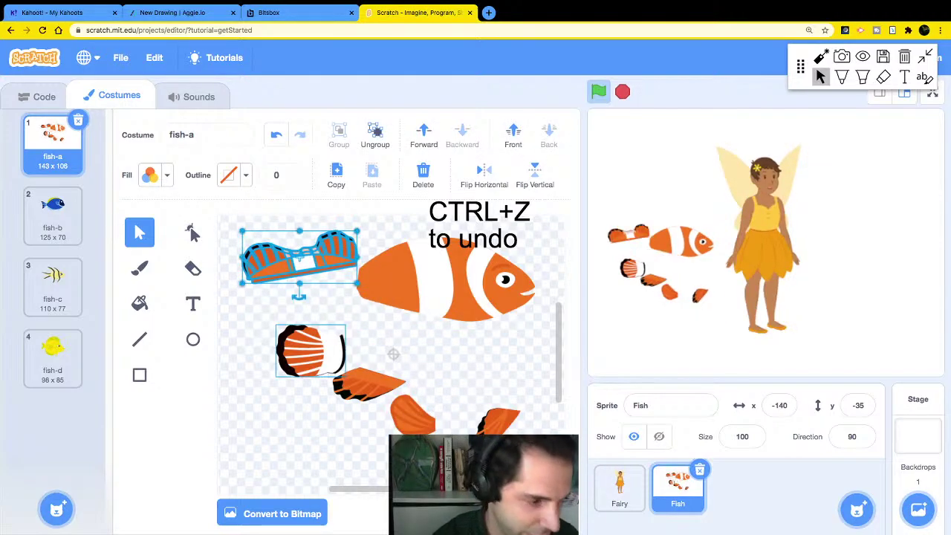
drag(310, 351, 251, 365)
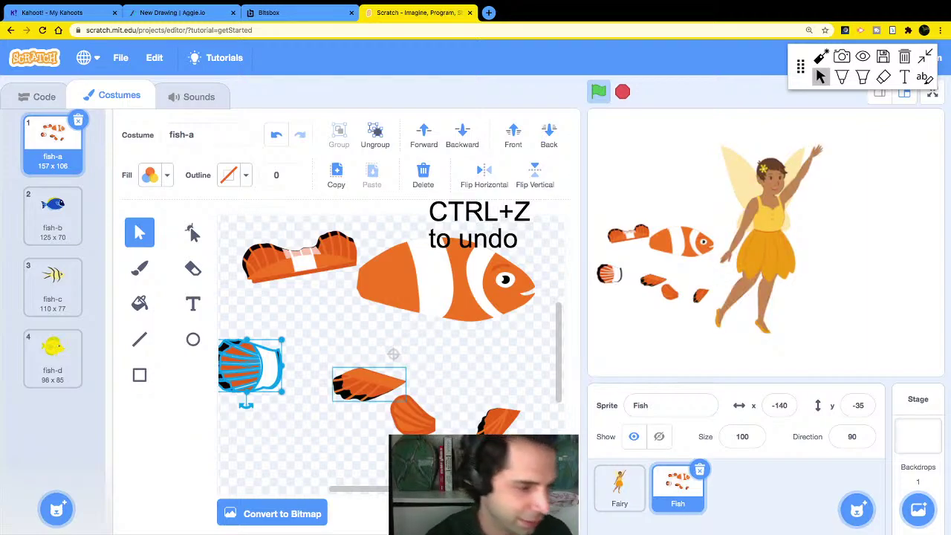
drag(369, 384, 308, 426)
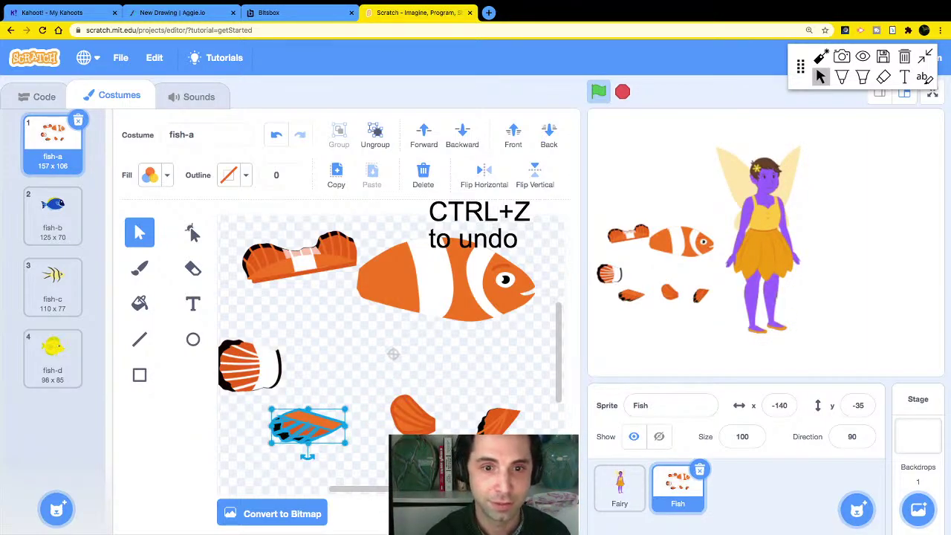
Rotate the detached body, upper fin and tail of fish-a, and spread the small lower fins further apart.
click(446, 279)
drag(446, 335, 414, 325)
drag(444, 281, 485, 259)
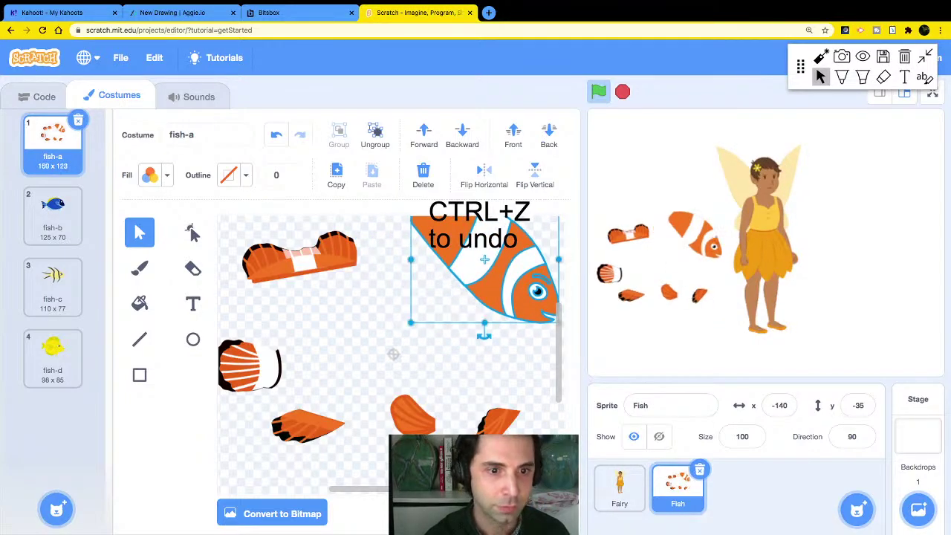
click(297, 257)
drag(300, 295, 327, 281)
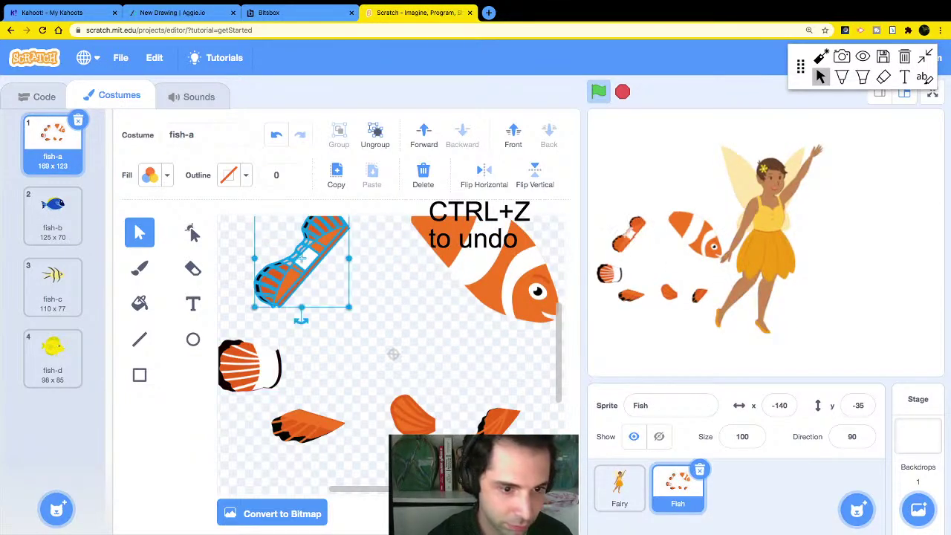
click(250, 364)
drag(246, 405, 279, 413)
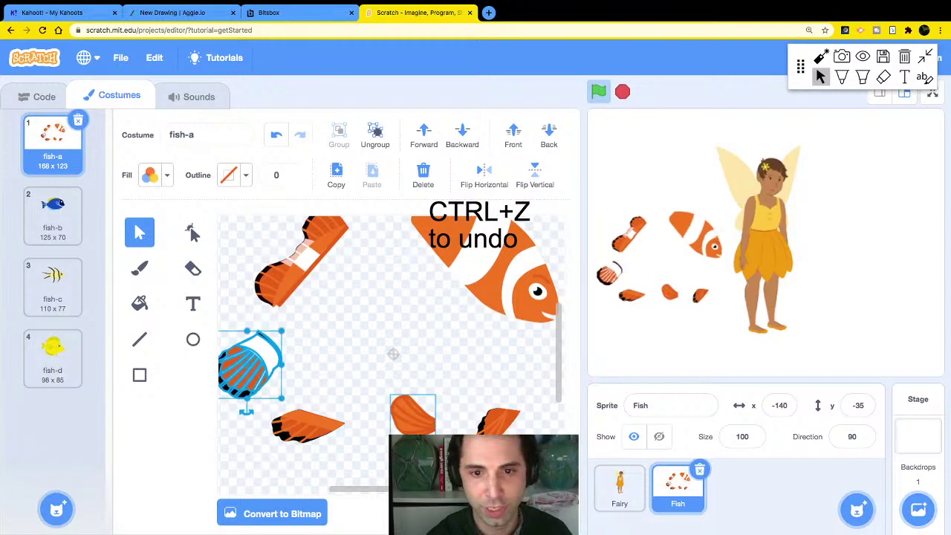
drag(409, 415, 408, 441)
drag(496, 421, 525, 456)
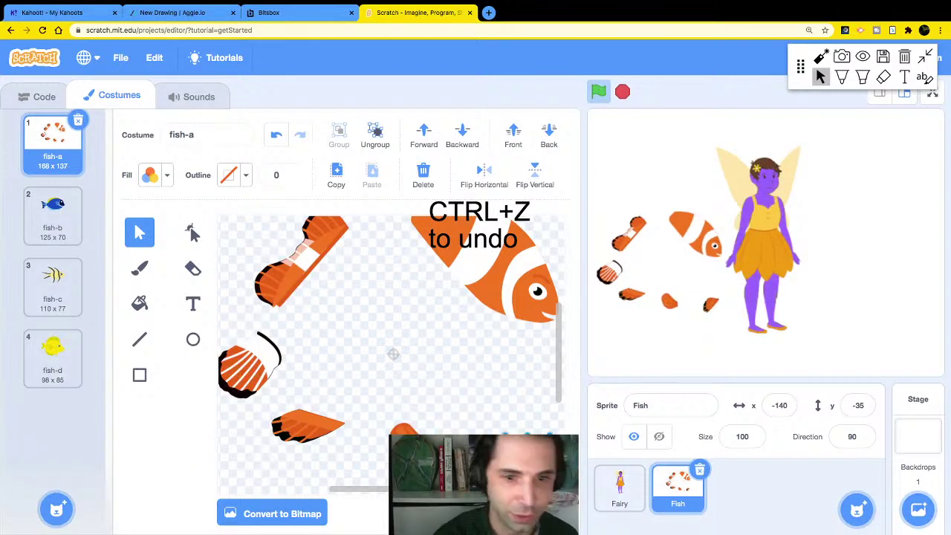
Pull the fish-b costume apart by moving its blue body, head and fins away from each other.
click(53, 215)
drag(394, 355, 322, 277)
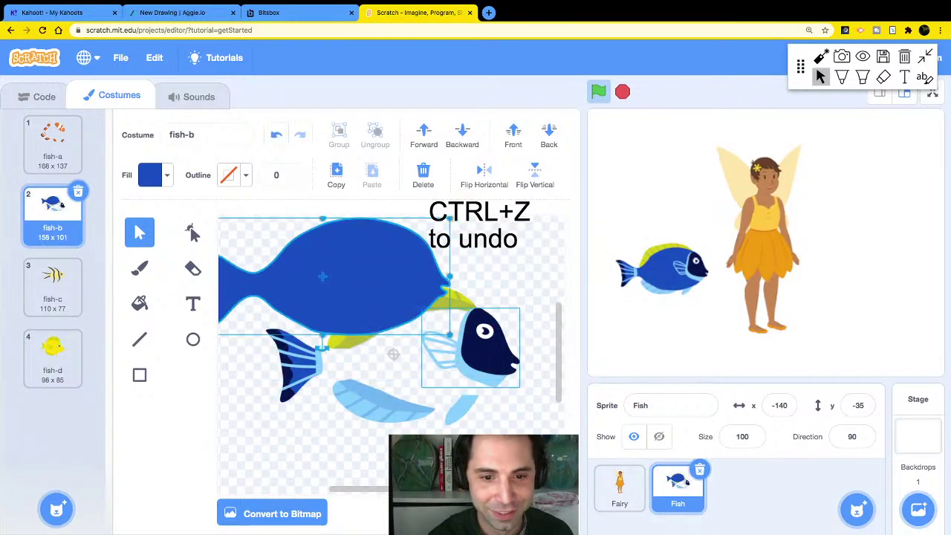
drag(470, 347, 521, 340)
drag(384, 402, 375, 462)
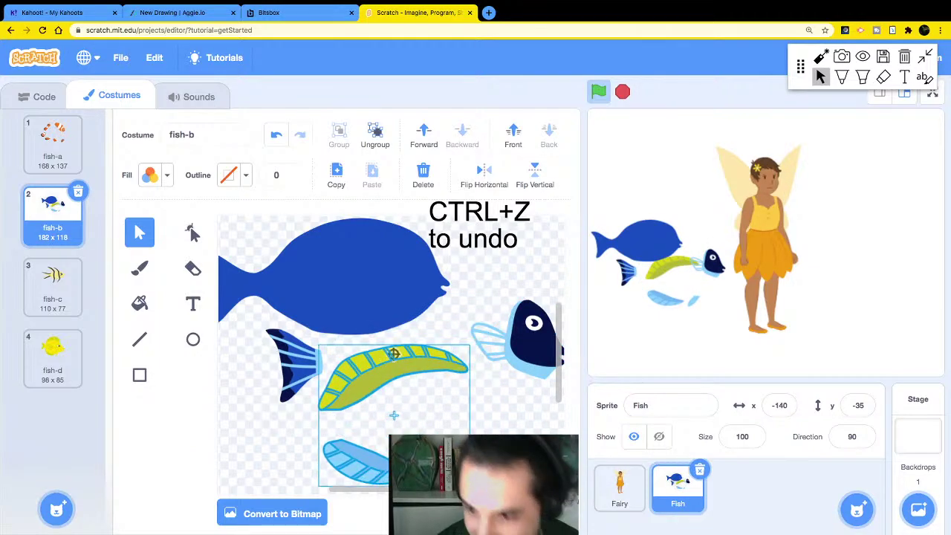
Add the Cat sprite, move the fairy to the stage's left side, and place the cat at x 58, y 33.
click(857, 509)
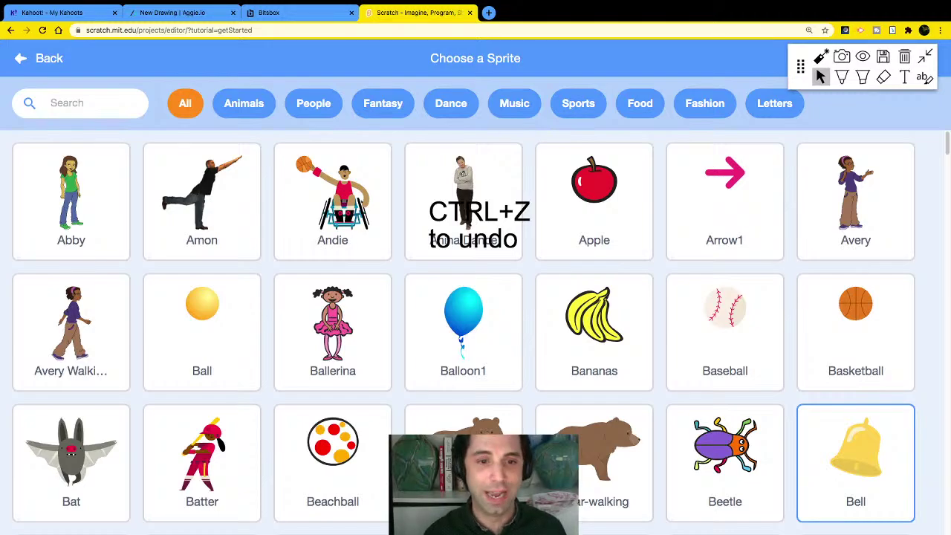
scroll(333, 297, down, 5)
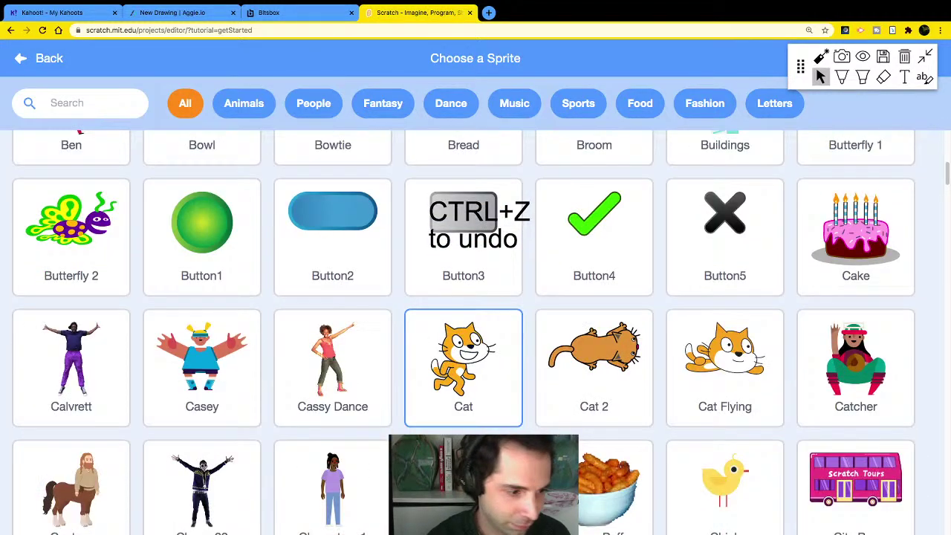
click(463, 364)
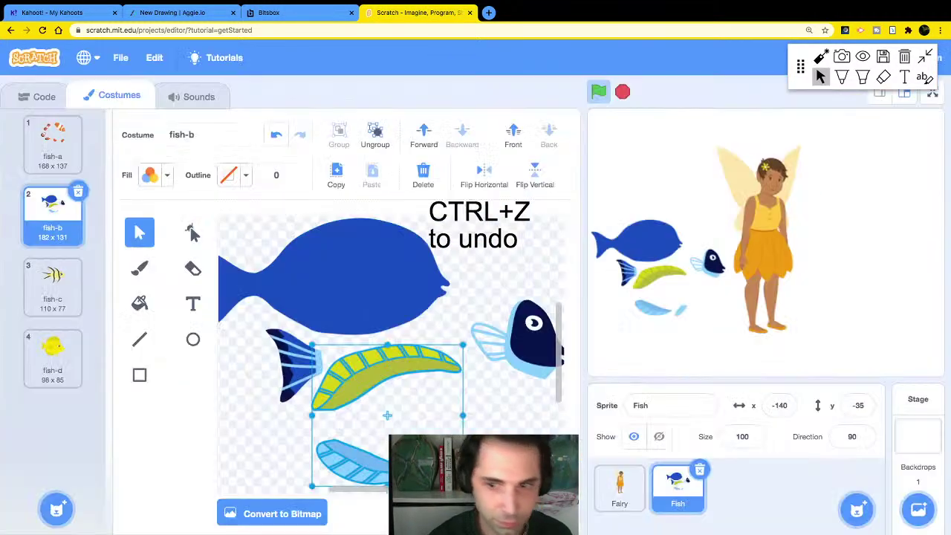
drag(759, 240, 633, 252)
drag(815, 241, 808, 218)
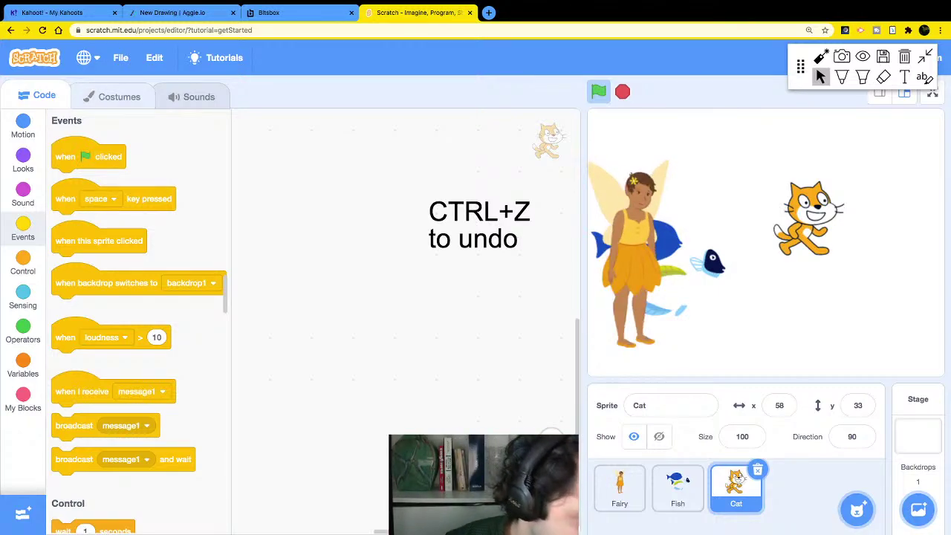
Delete the Cat sprite's cat-b costume and move the head up off the body in cat-a.
click(119, 97)
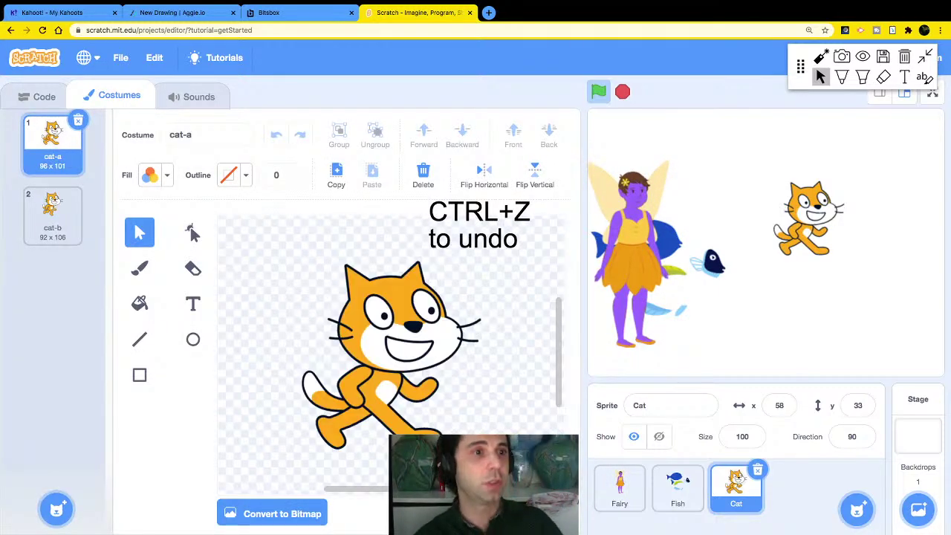
click(53, 215)
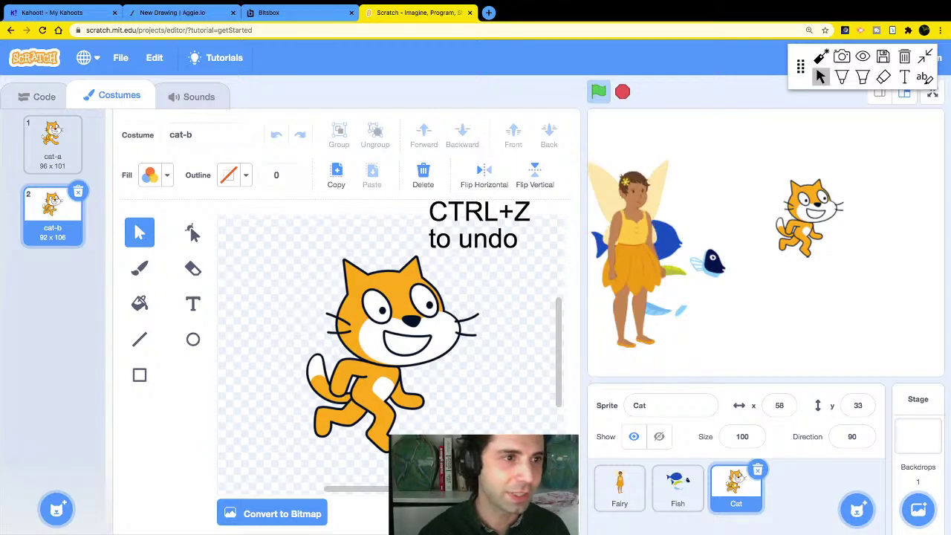
click(77, 191)
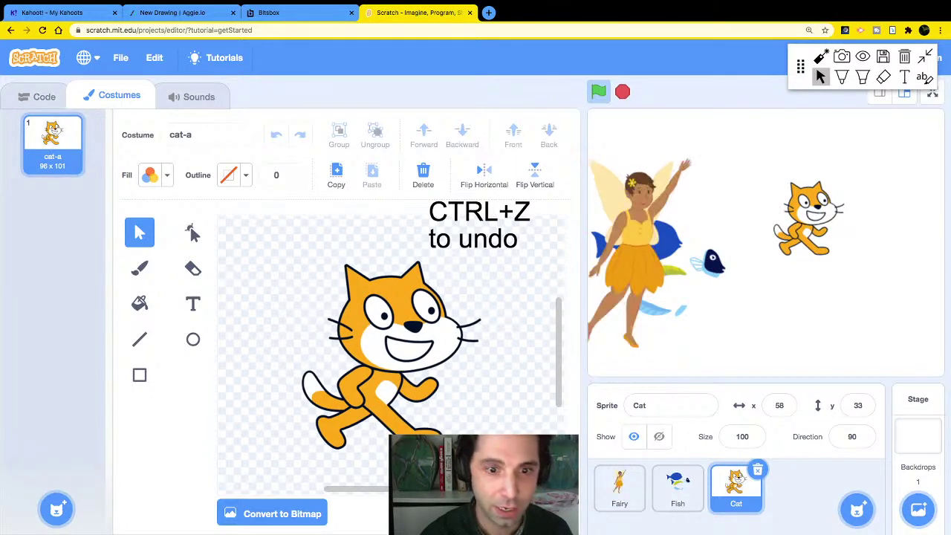
drag(405, 317, 412, 289)
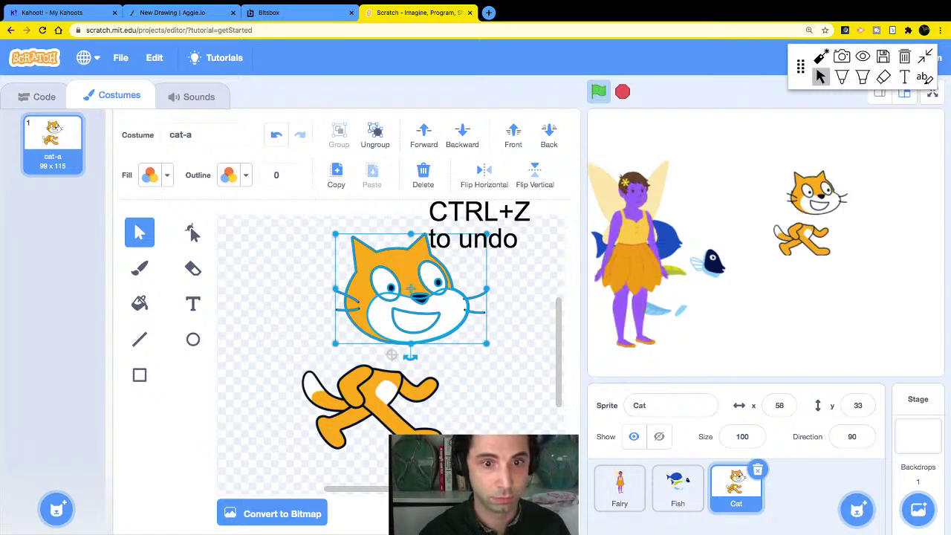
Undo the head move in the cat-a costume and duplicate the costume.
key(Escape)
key(ctrl+z)
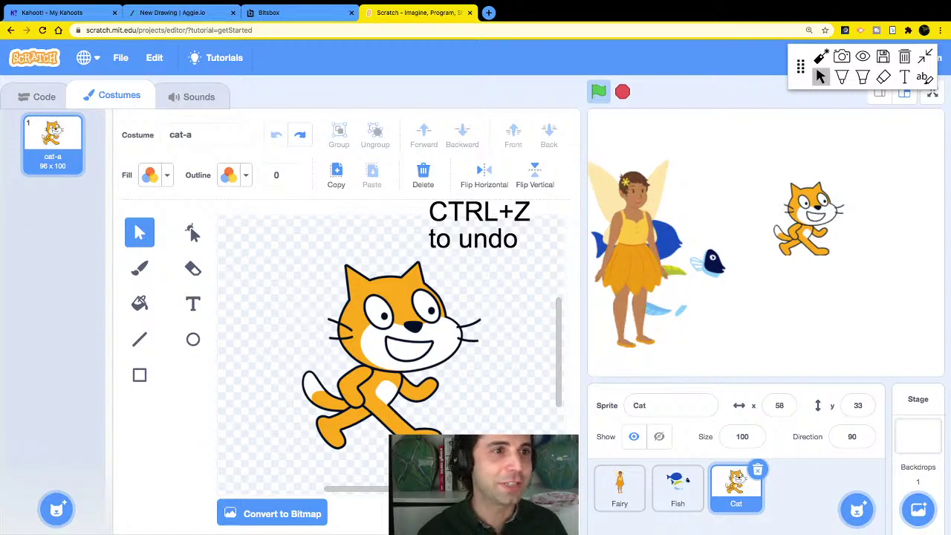
right_click(44, 152)
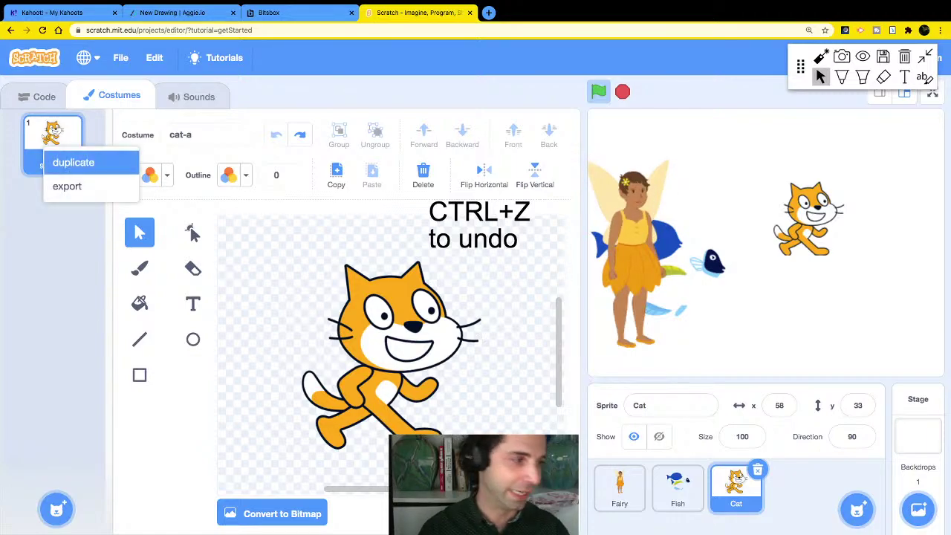
click(49, 144)
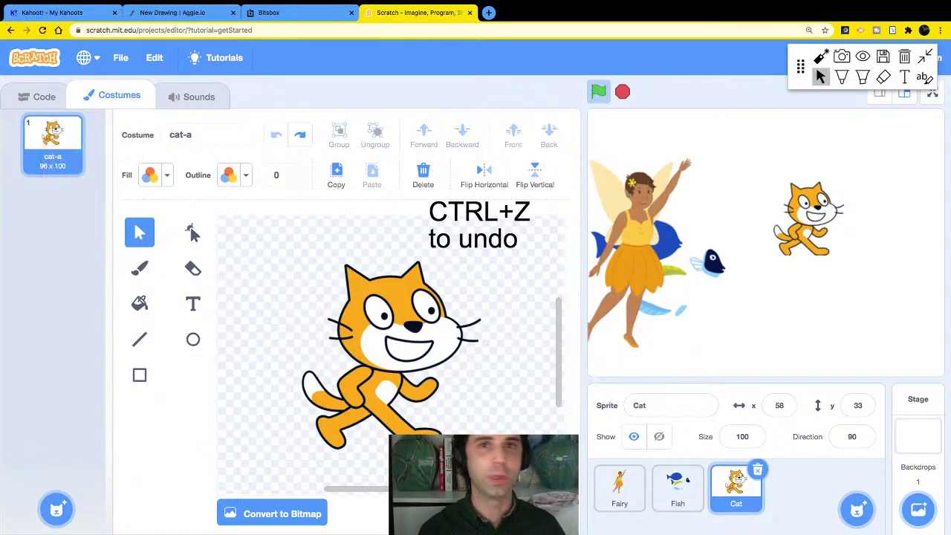
right_click(49, 144)
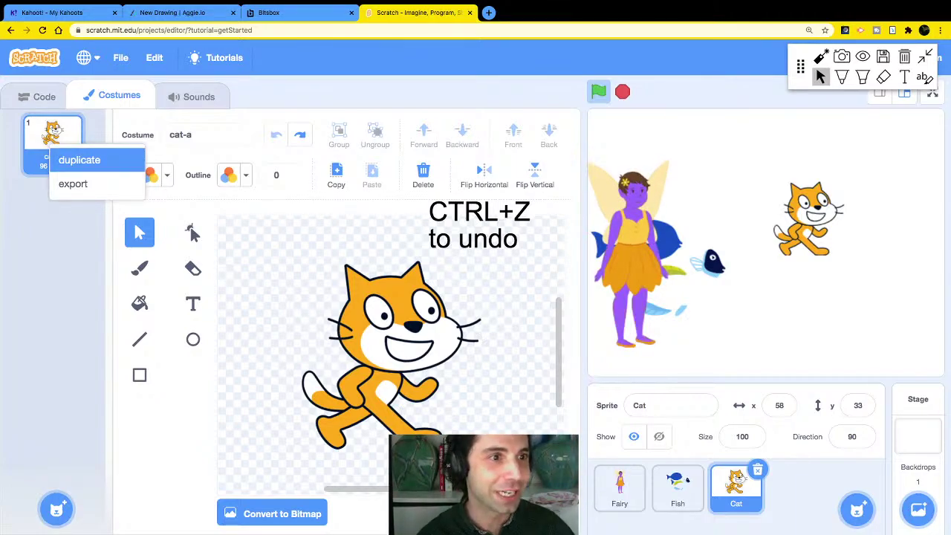
key(Escape)
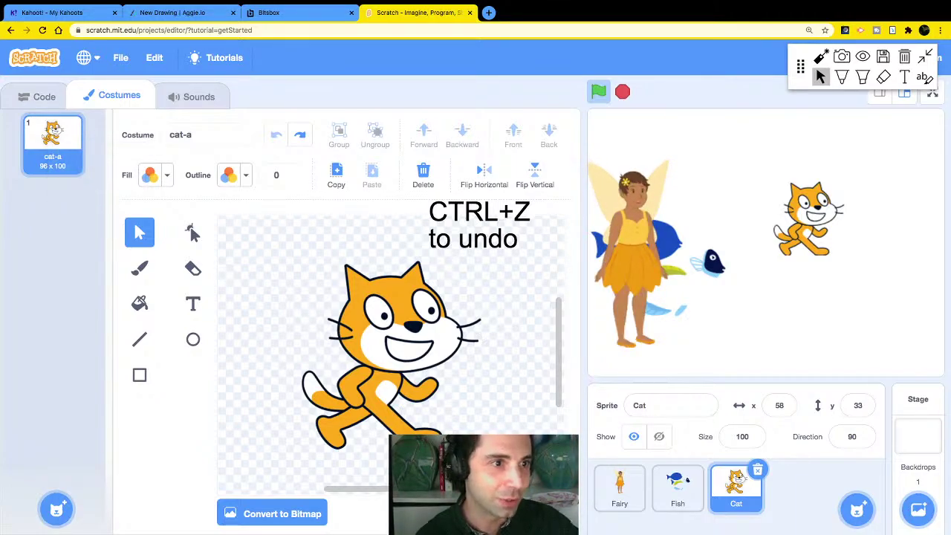
right_click(52, 148)
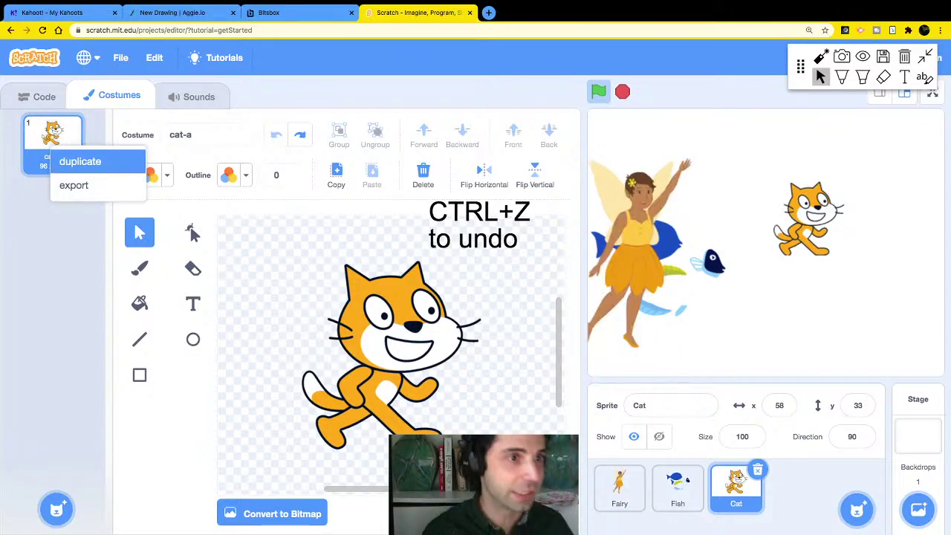
click(80, 161)
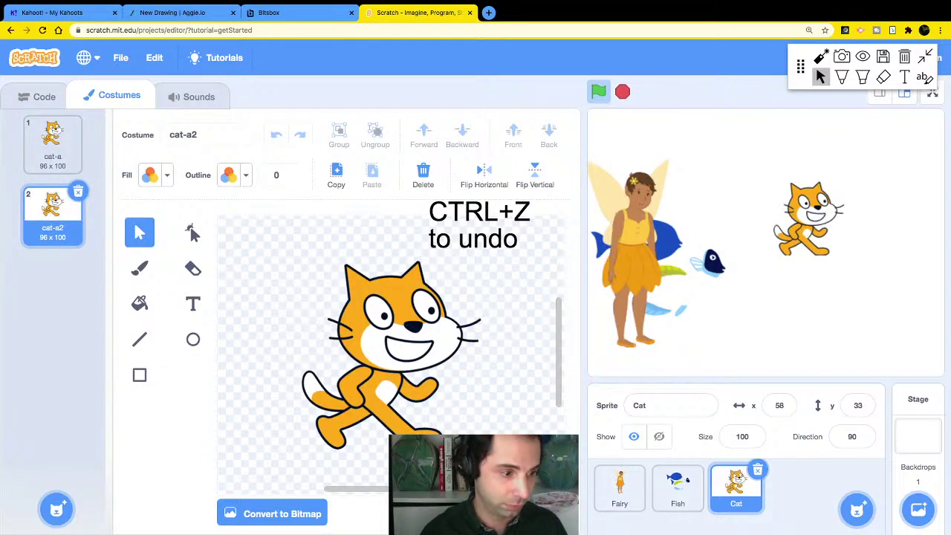
Move the cat's head up off its body in cat-a2, and switch between cat-a and cat-a2 to compare the two frames.
click(401, 316)
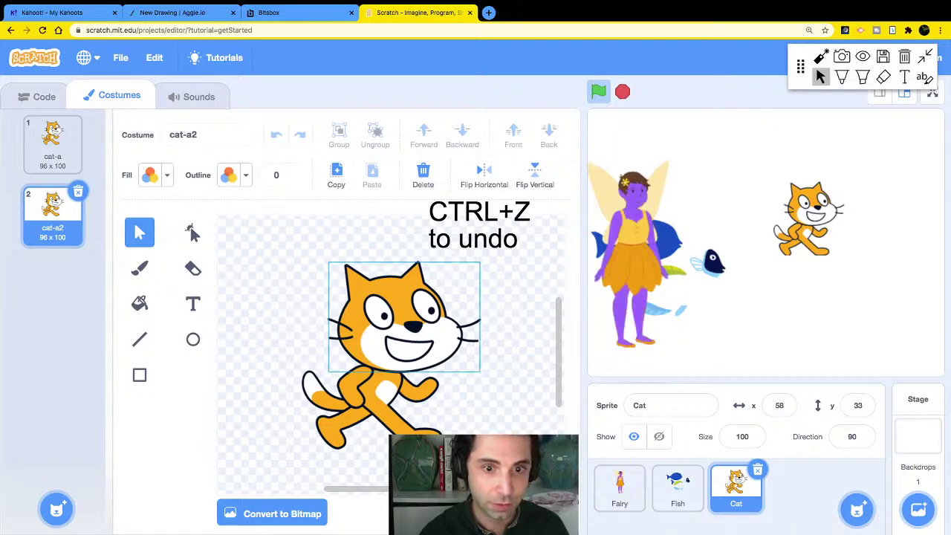
drag(405, 316, 411, 294)
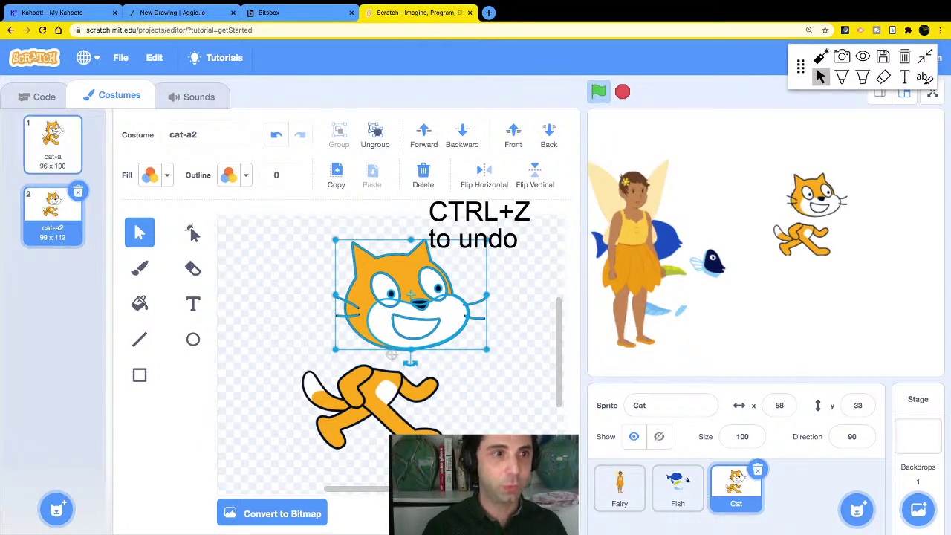
click(52, 141)
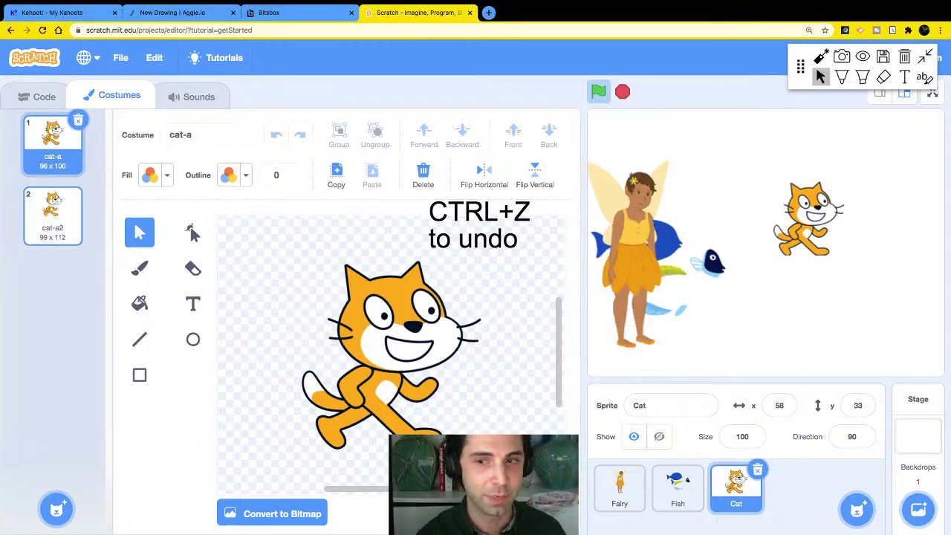
click(52, 212)
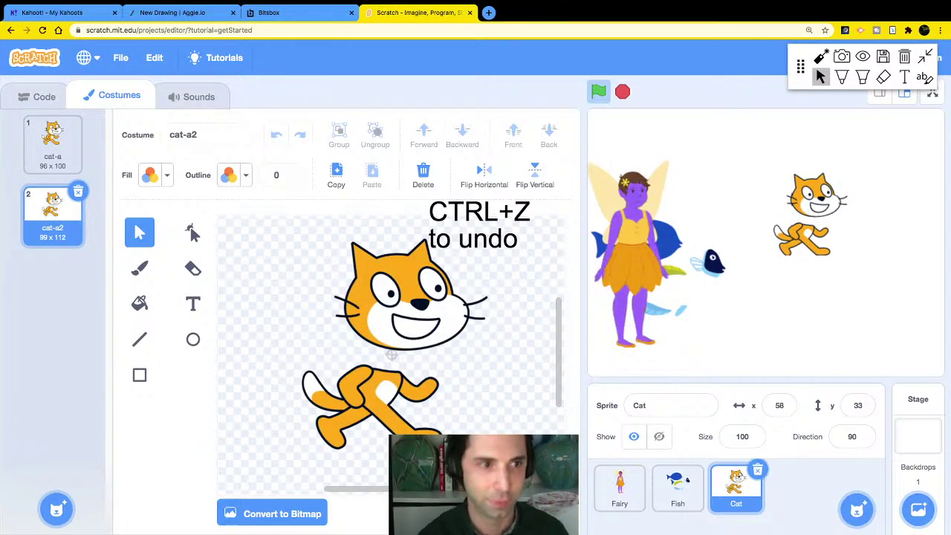
click(52, 142)
click(52, 211)
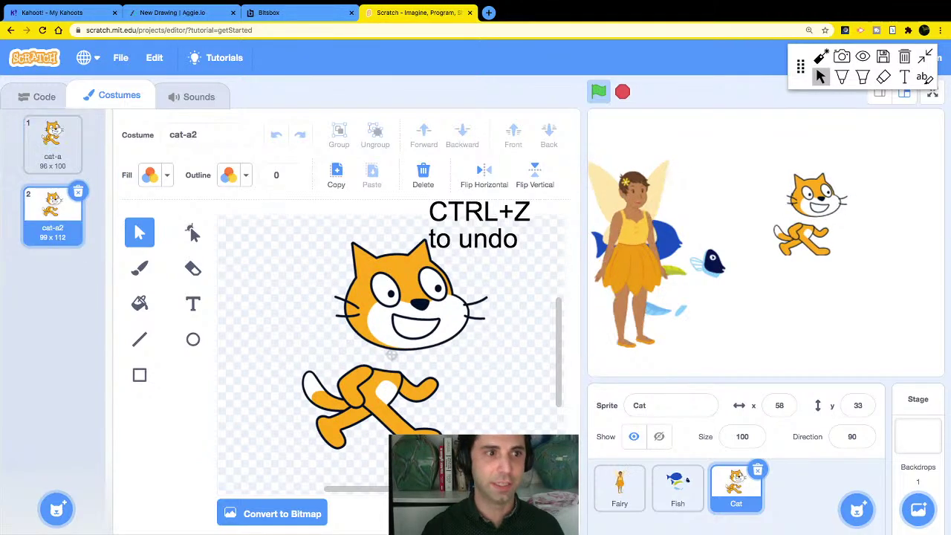
Duplicate the cat-a2 costume and move the cat's back arm up and away from the torso in the copy.
right_click(52, 222)
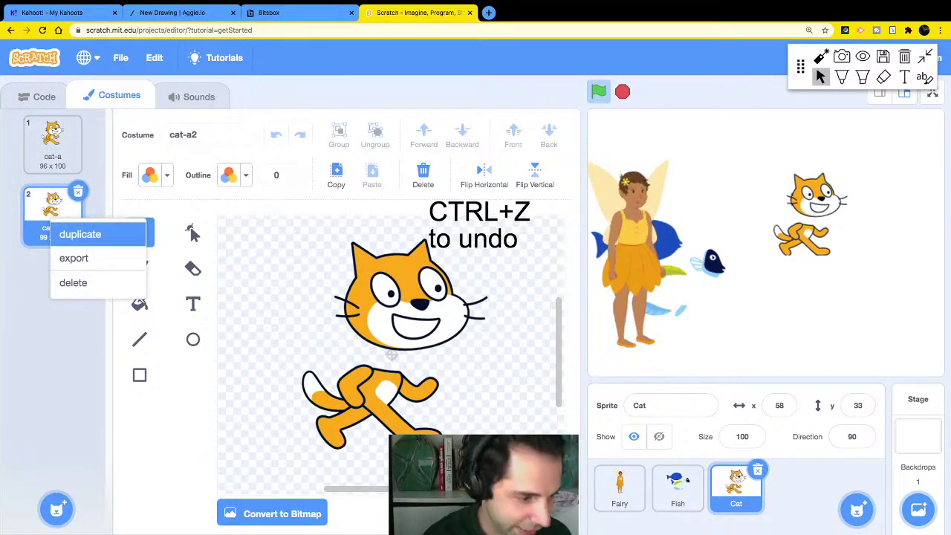
click(80, 235)
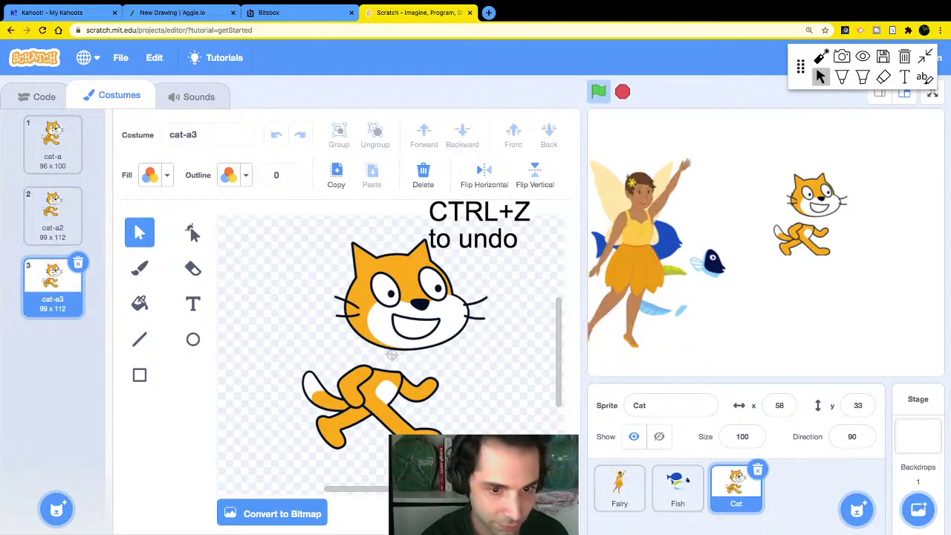
drag(355, 387, 334, 371)
Tilt the cat's head clockwise in cat-a3 and shift it slightly to the right.
click(411, 295)
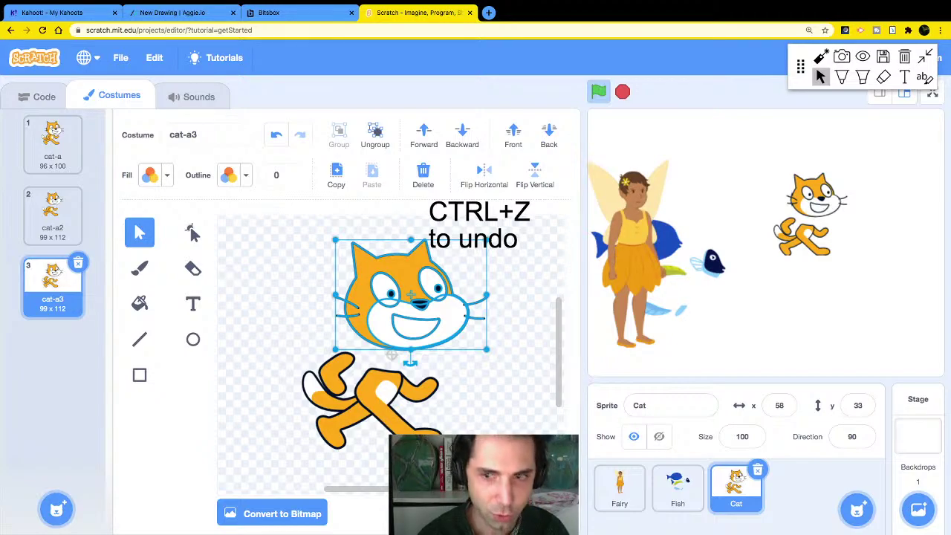
key(ctrl+z)
key(ctrl+z)
key(ctrl+z)
key(ctrl+z)
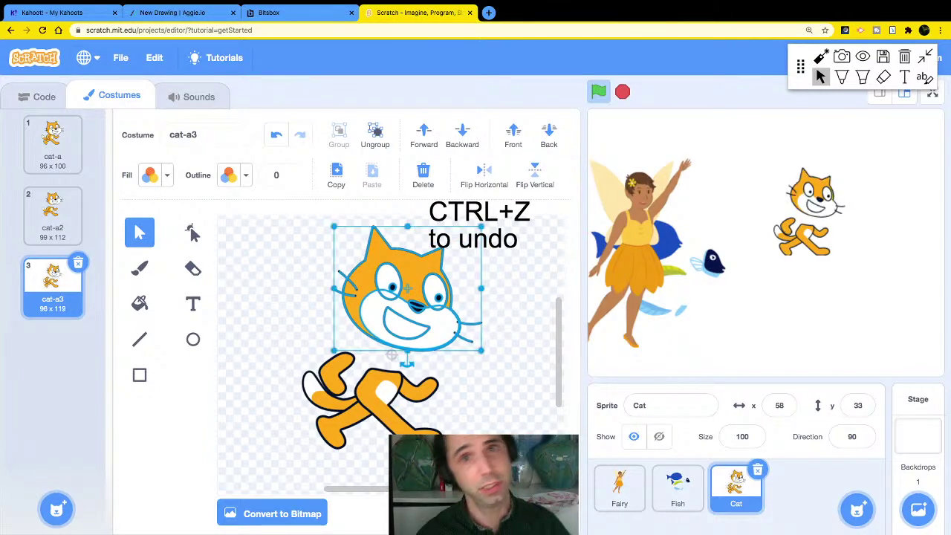
key(ctrl+z)
key(ctrl+z)
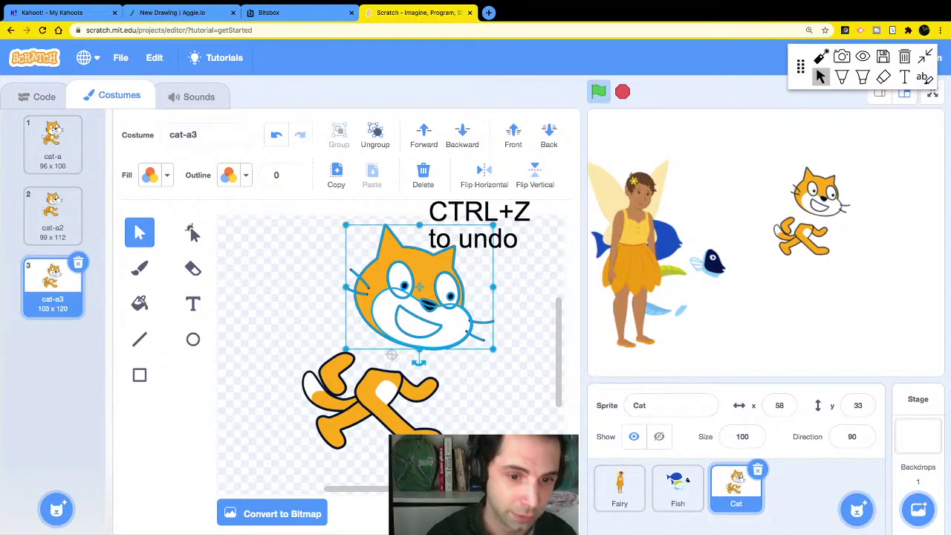
Detach the cat's front arm to the right and its back leg downward in cat-a3.
key(ctrl+z)
key(ctrl+z)
key(ctrl+z)
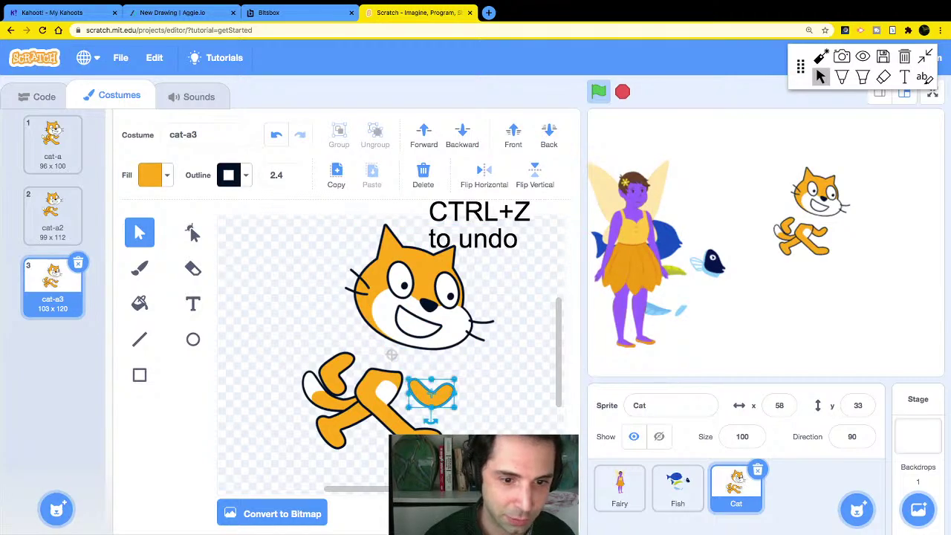
key(ctrl+z)
key(ctrl+z)
key(ctrl+z)
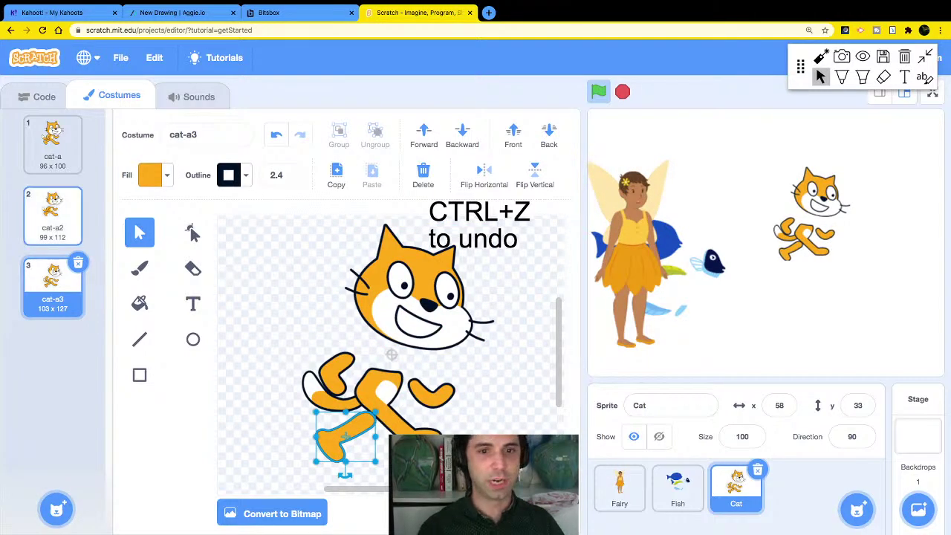
View the costumes cat-a, cat-a2 and cat-a3 in order to compare the animation frames.
click(53, 144)
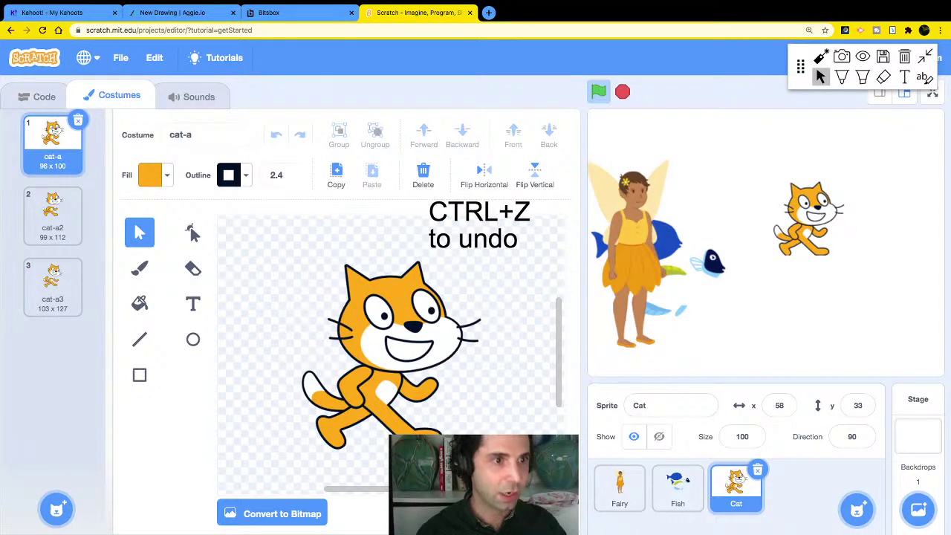
click(52, 215)
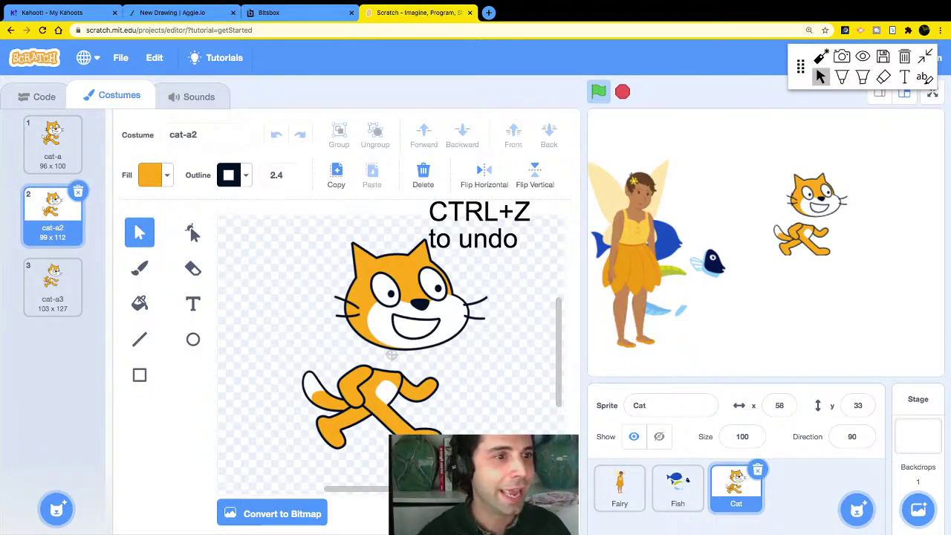
click(53, 286)
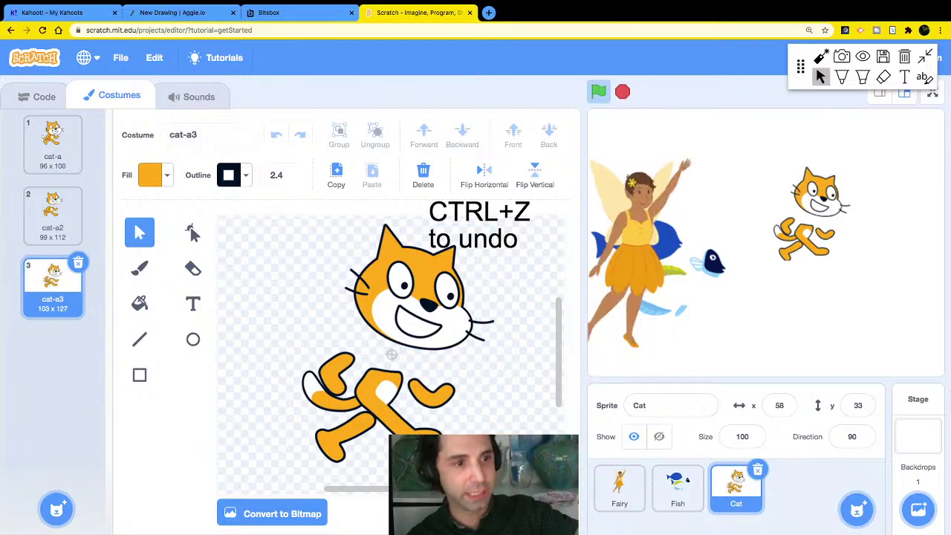
Duplicate the cat-a3 costume, and in the copy move the head farther right and tilt it farther clockwise.
right_click(47, 280)
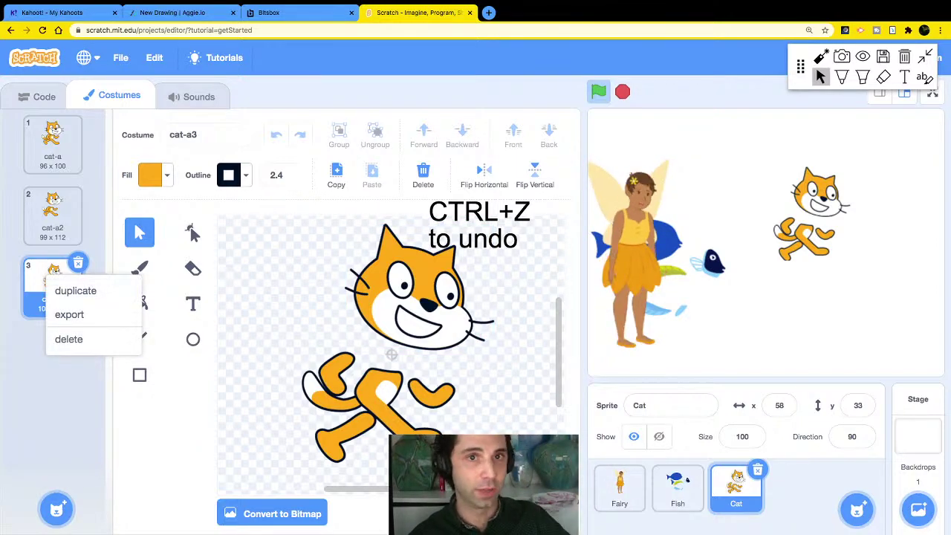
click(75, 291)
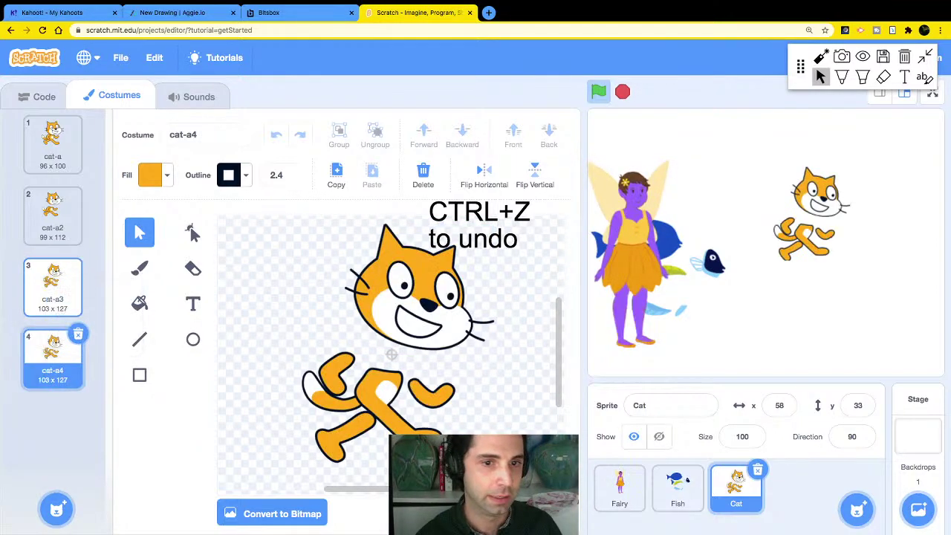
drag(420, 287, 457, 276)
drag(456, 353, 432, 354)
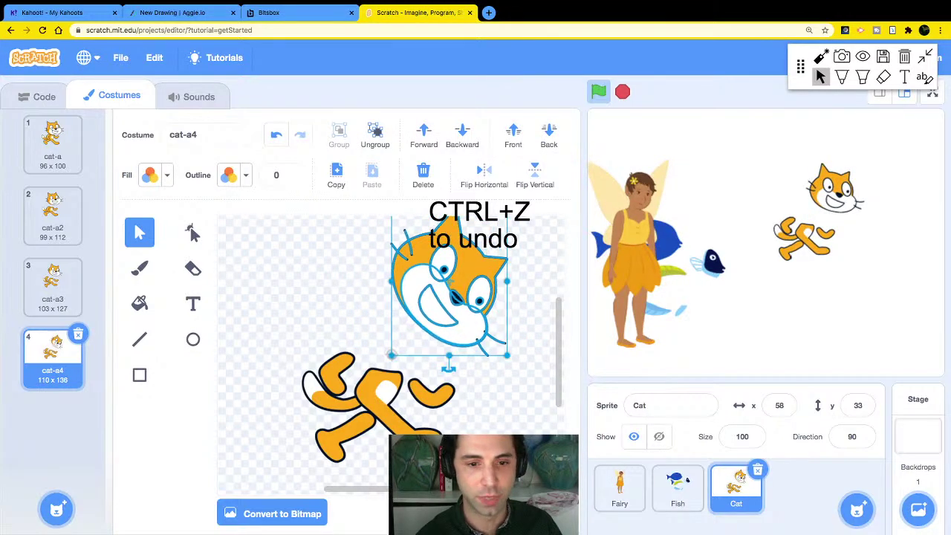
drag(448, 288, 466, 286)
Move the cat's front arm and torso farther down and right in cat-a4, and rotate the torso clockwise.
drag(431, 393, 481, 420)
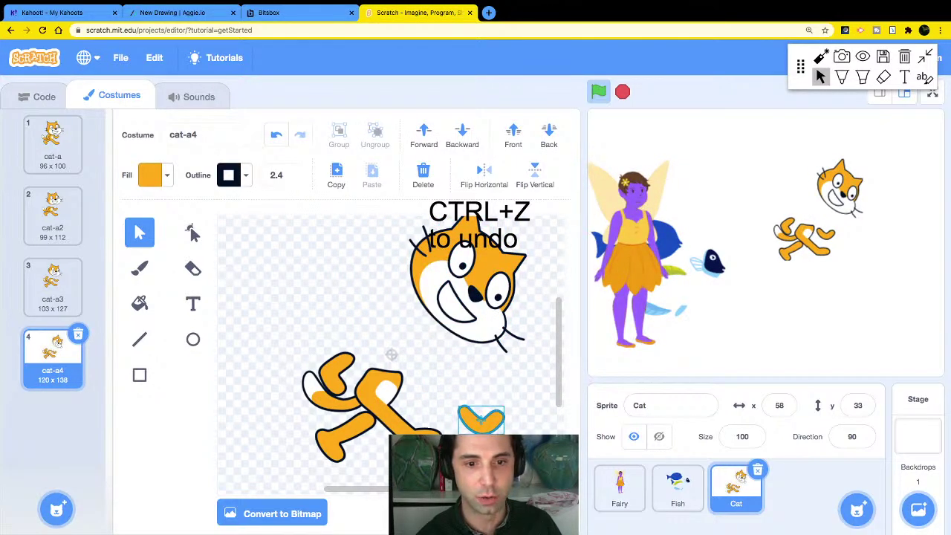
drag(399, 407, 428, 443)
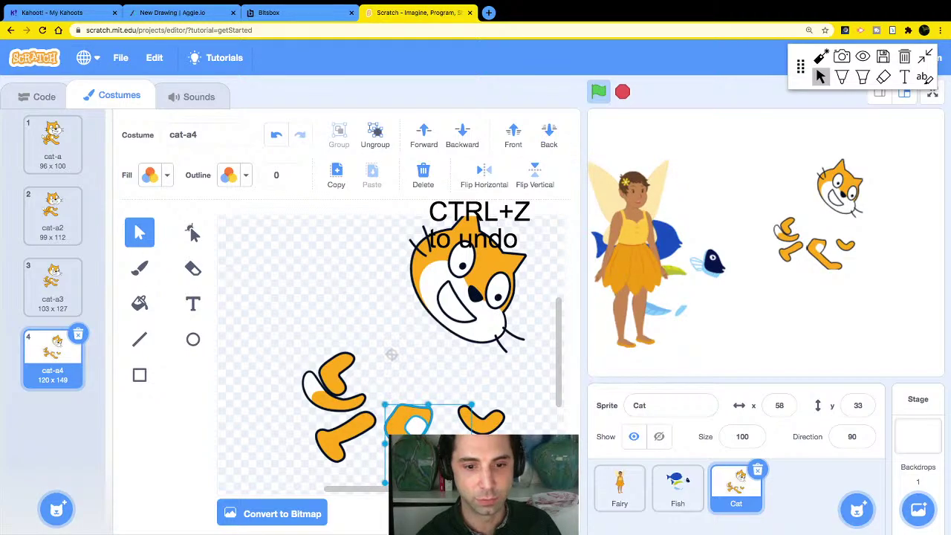
scroll(391, 354, left, 3)
scroll(392, 354, right, 4)
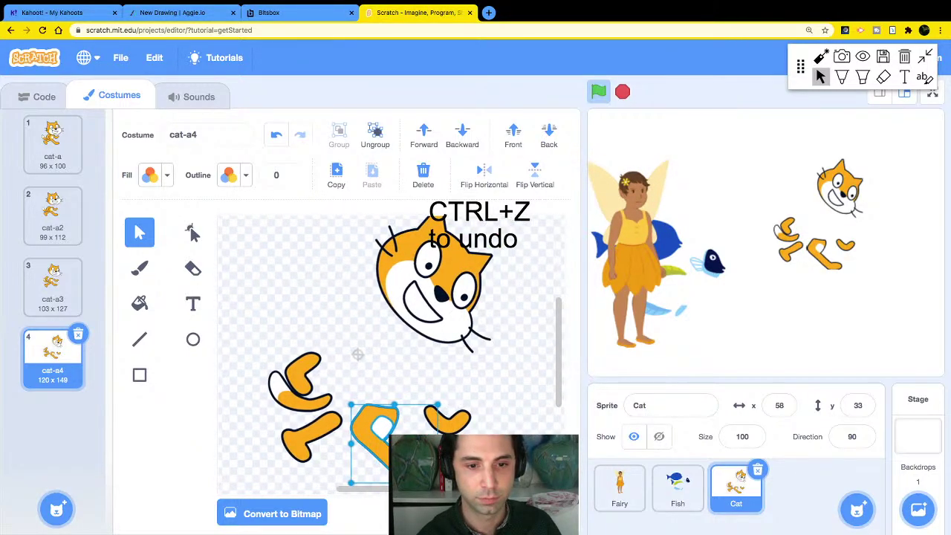
scroll(391, 355, down, 2)
drag(394, 480, 363, 472)
drag(391, 438, 389, 460)
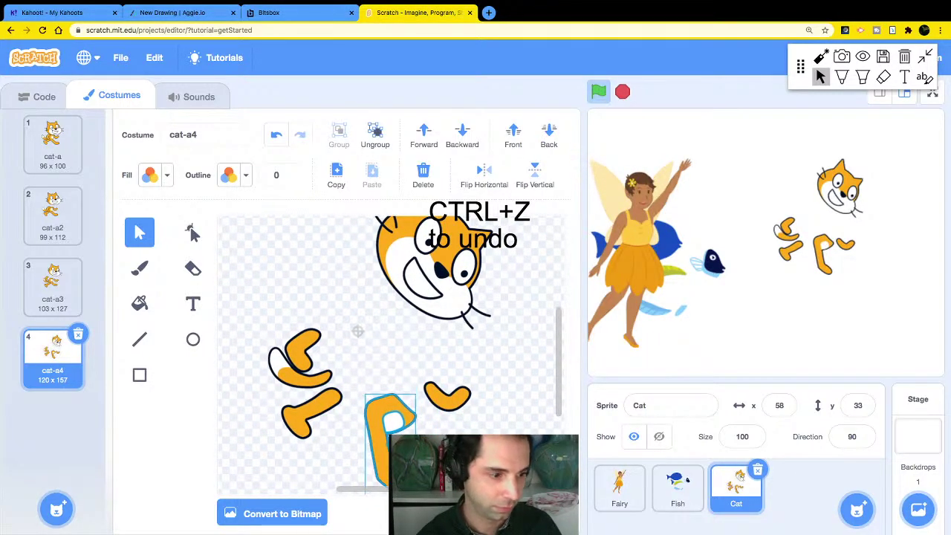
Spread the remaining cat-a4 parts by moving the back leg down, the tail left and the back arm up.
key(ctrl+z)
key(ctrl+z)
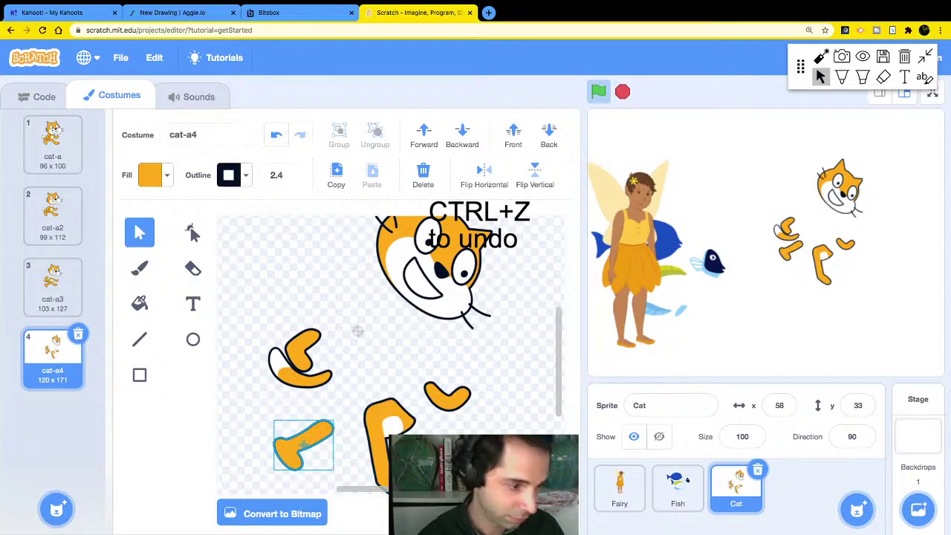
key(ctrl+z)
key(ctrl+z)
key(ctrl+z)
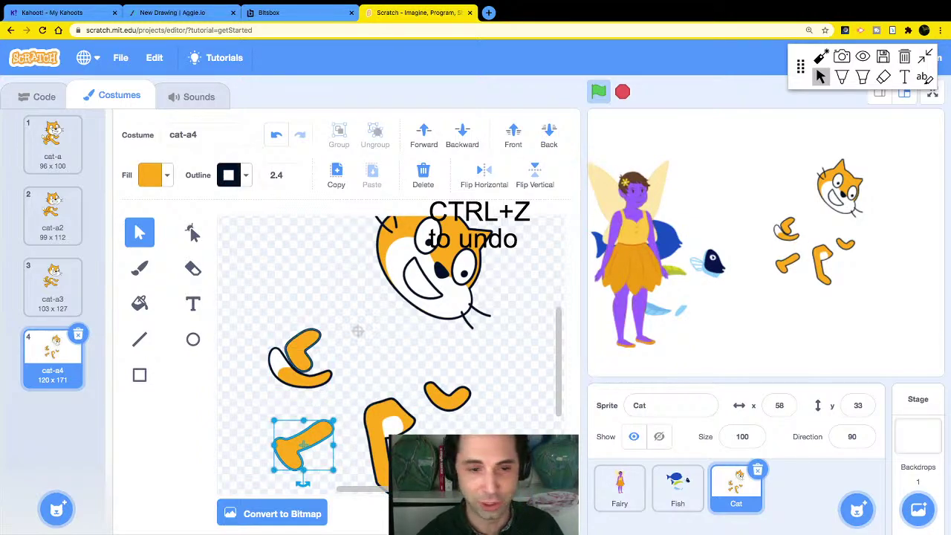
drag(303, 349, 289, 301)
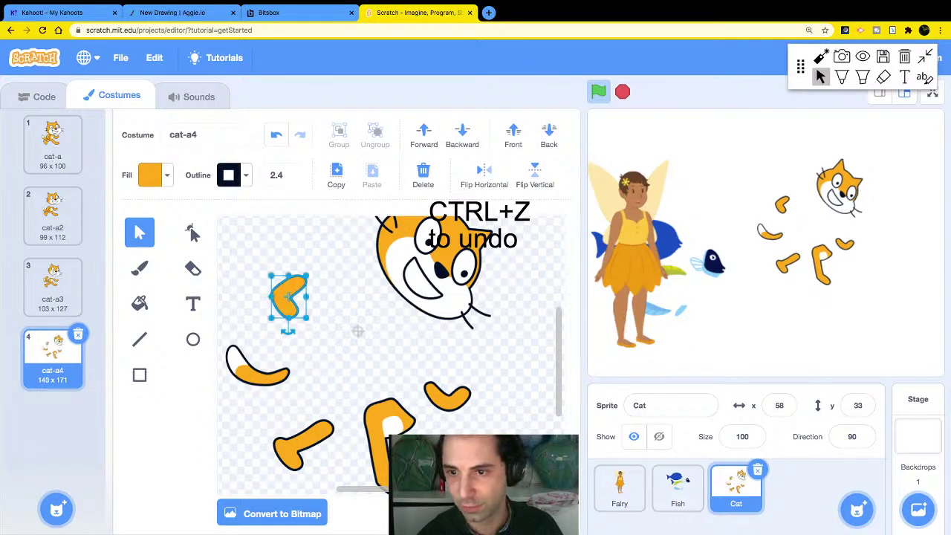
Place the fish at x -32, y -84, fit fish-b's tail, yellow fin and blue body back together beside the head, and return to the Cat sprite.
drag(710, 262, 789, 299)
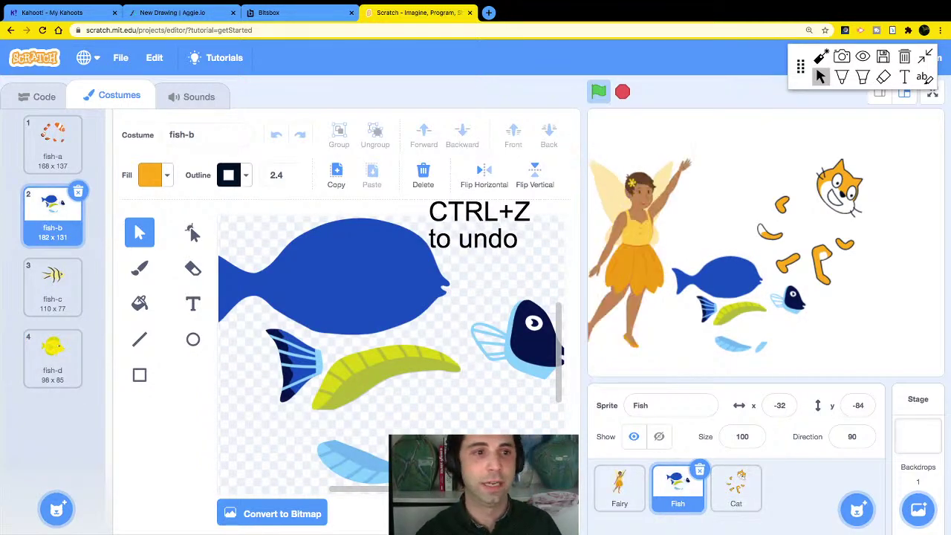
drag(333, 232, 400, 383)
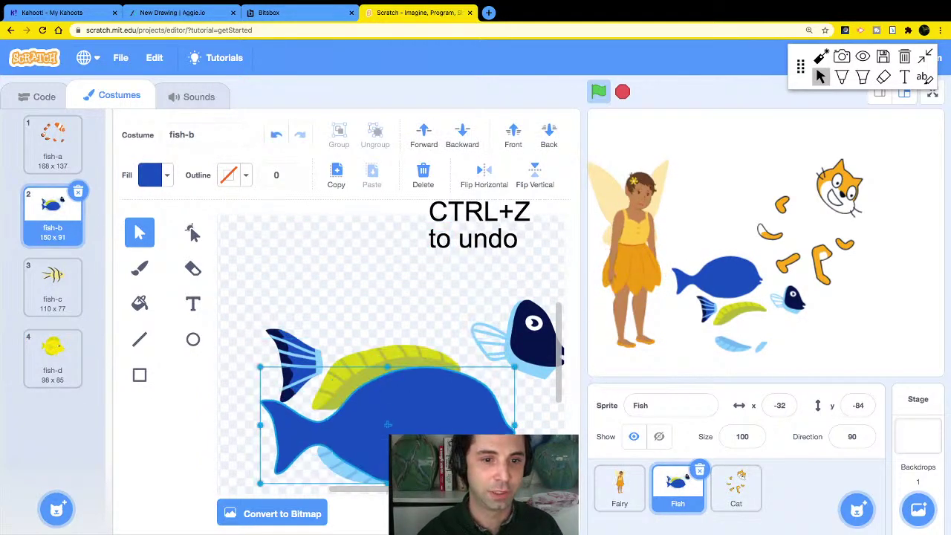
drag(293, 364, 275, 316)
drag(387, 357, 379, 332)
drag(394, 403, 382, 313)
click(735, 488)
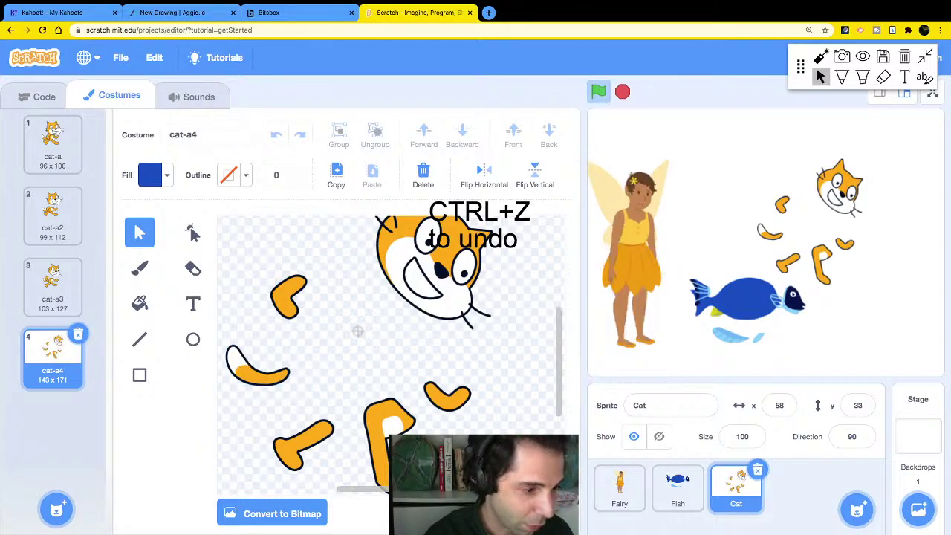
Paint a red star between the separated parts in cat-a4 with the size 10 Brush, using Color 0, Saturation 87 and Brightness 76.
right_click(51, 363)
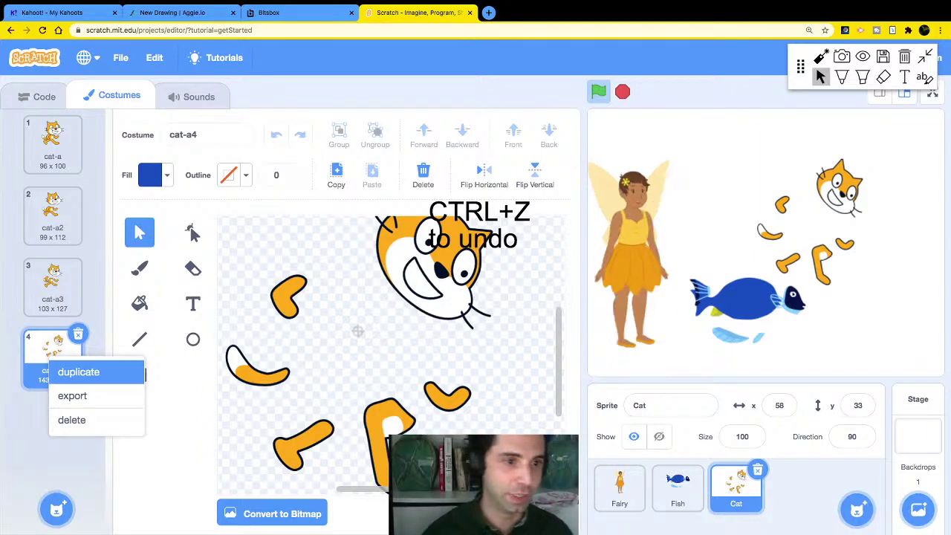
click(78, 372)
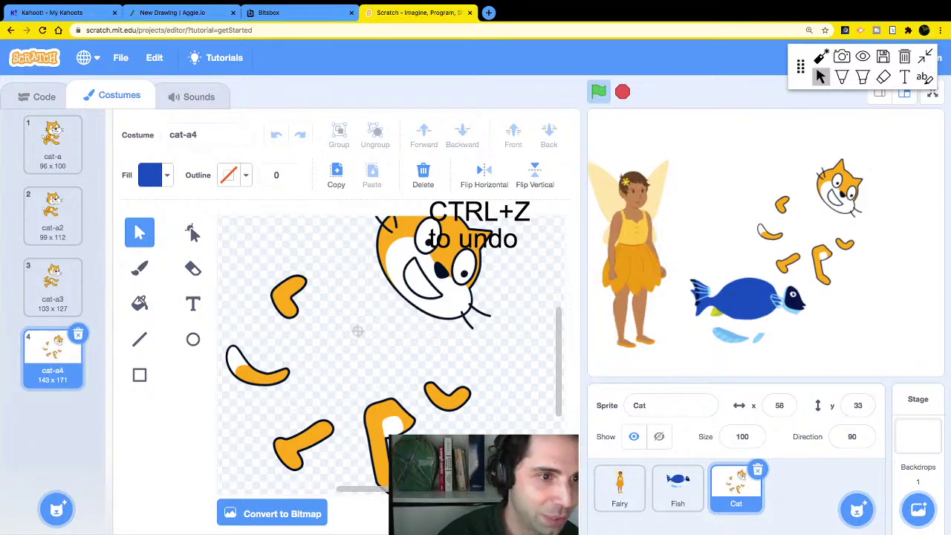
click(140, 268)
click(154, 175)
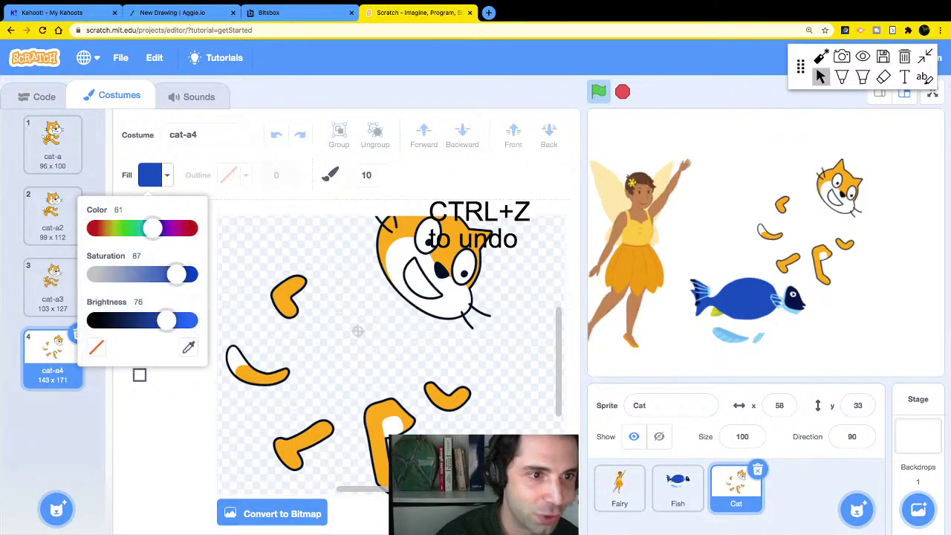
drag(153, 227, 98, 228)
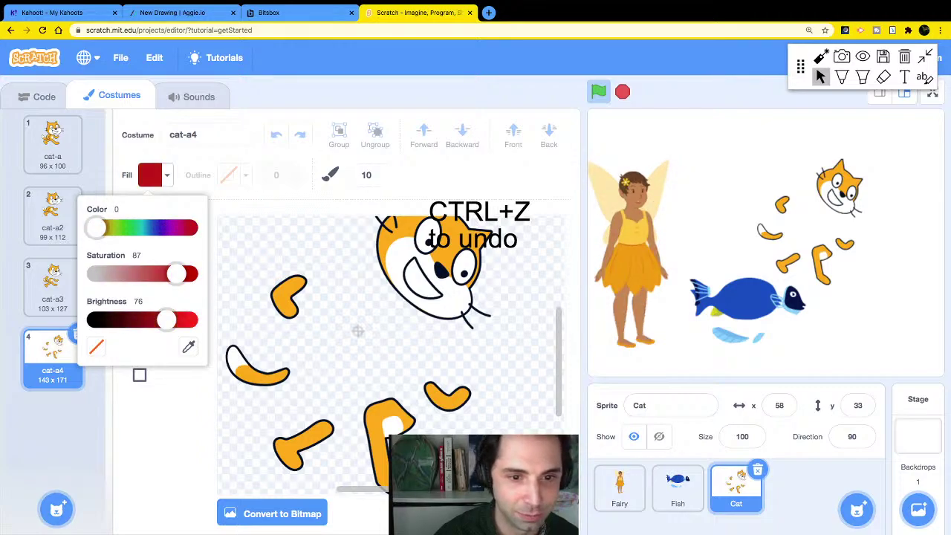
mouse_move(356, 333)
mouse_down()
mouse_move(350, 344)
mouse_move(355, 326)
mouse_move(383, 331)
mouse_move(373, 348)
mouse_move(393, 362)
mouse_move(364, 375)
mouse_move(359, 363)
mouse_move(325, 360)
mouse_move(361, 346)
mouse_up()
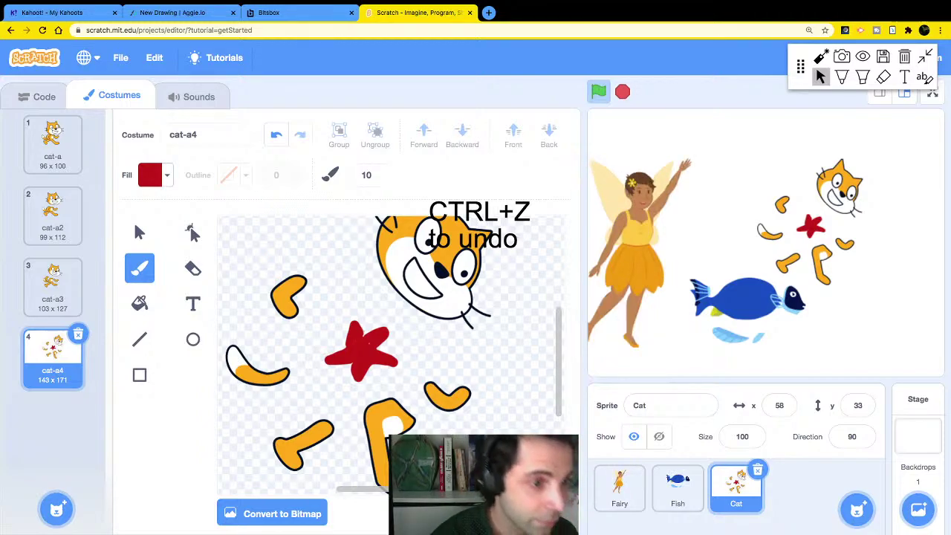
Duplicate the cat-a4 costume and view all costumes in order, from cat-a to the new copy.
right_click(50, 353)
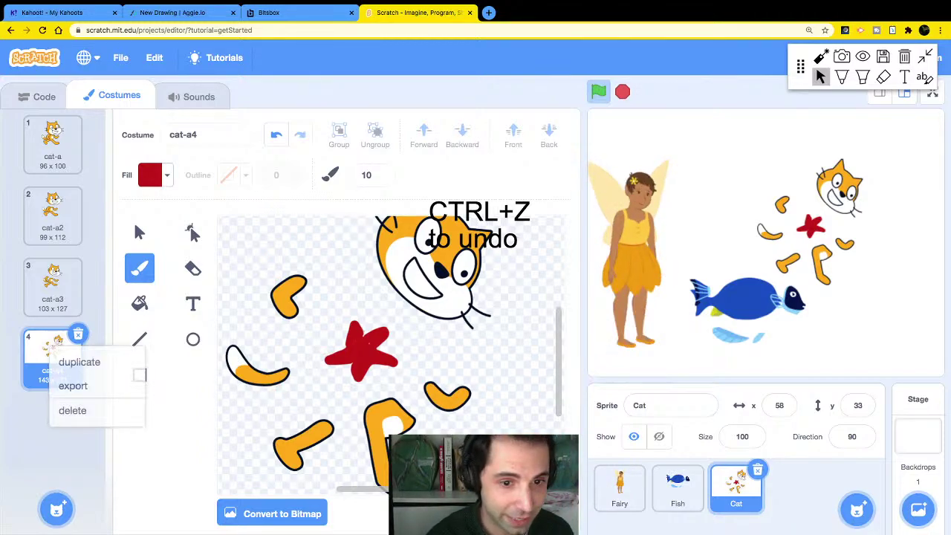
click(72, 361)
click(52, 144)
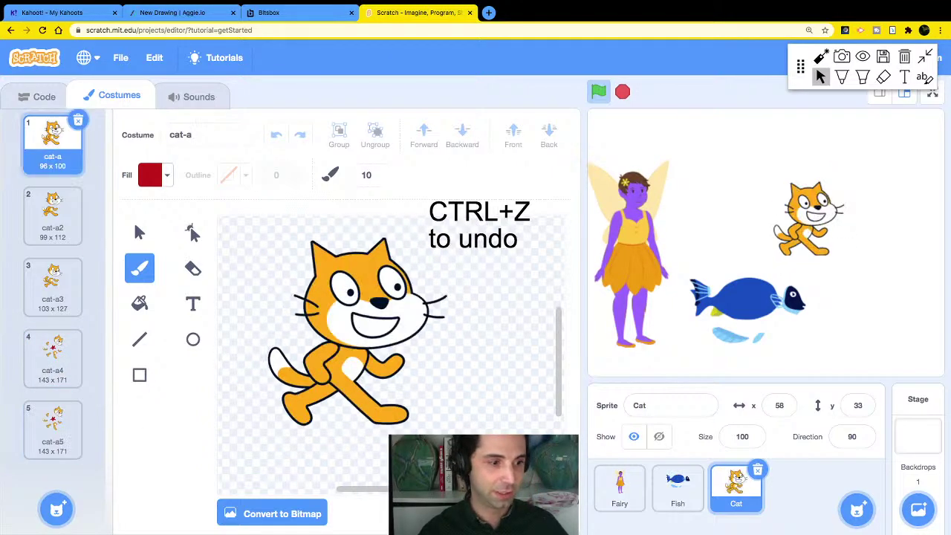
click(52, 215)
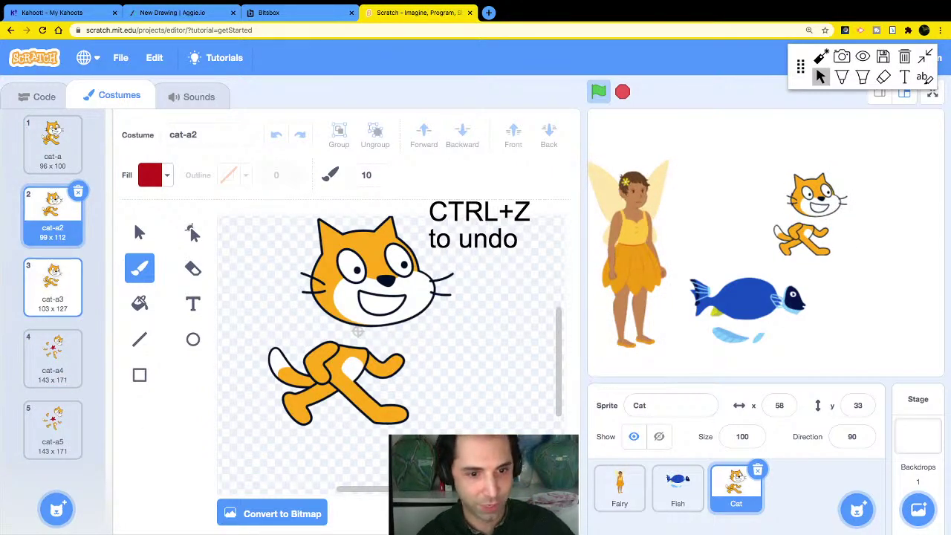
click(52, 287)
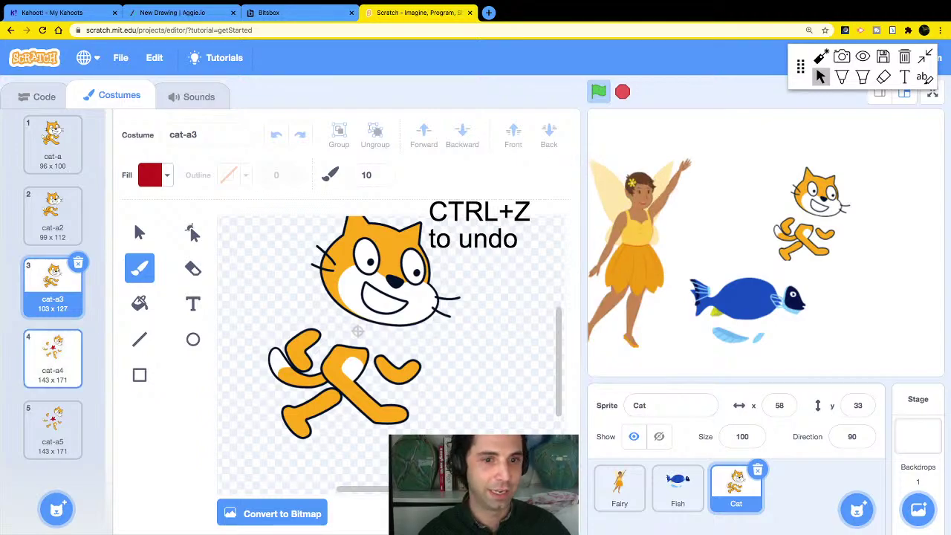
click(52, 358)
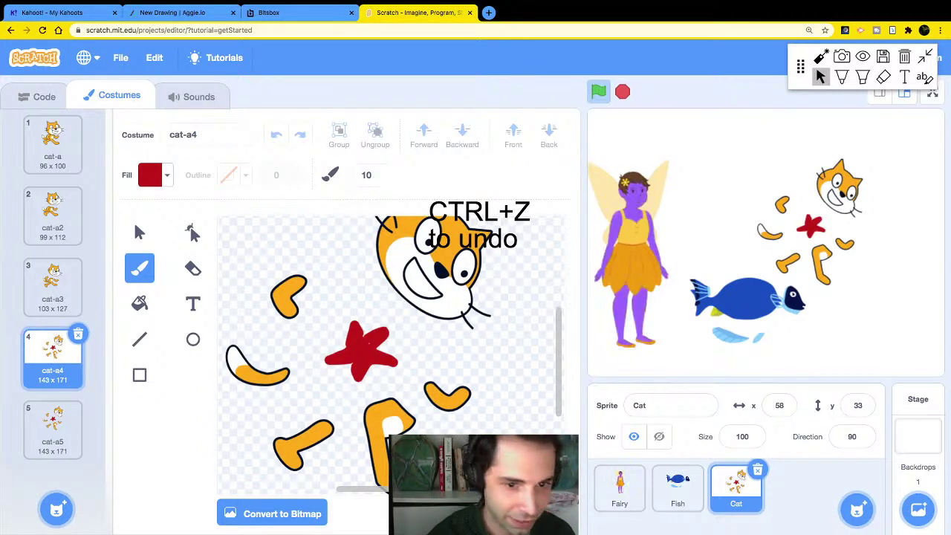
click(52, 427)
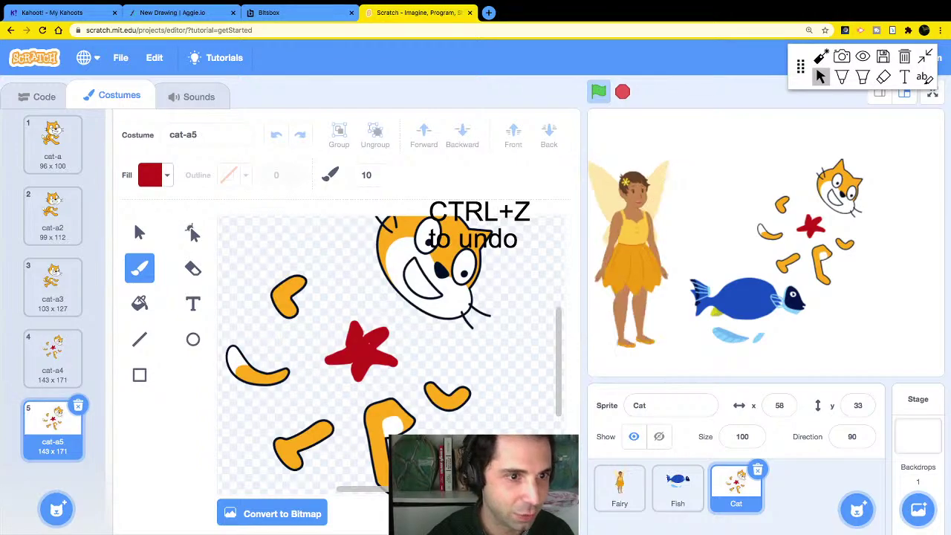
Fill the star in cat-a5 with yellow, using Color 15, Saturation 91 and Brightness 95.
click(139, 303)
click(155, 175)
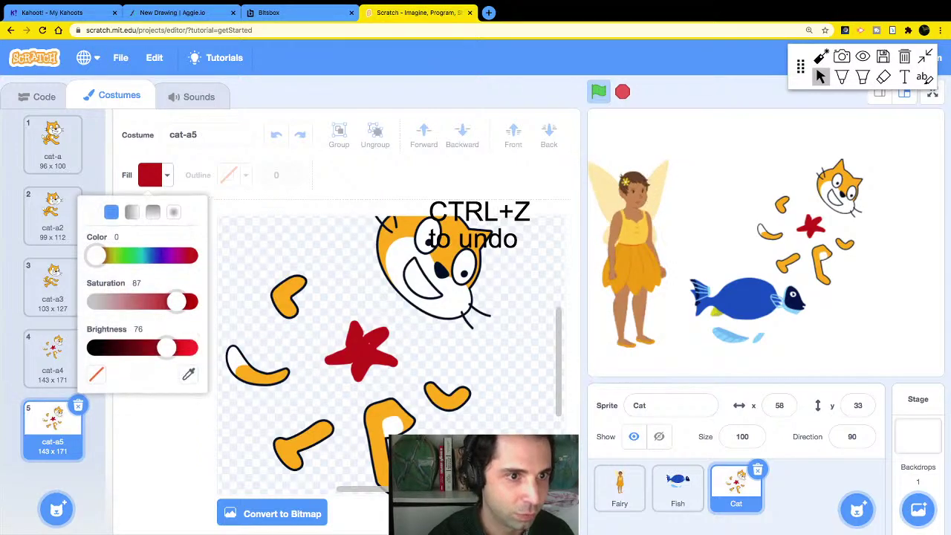
drag(96, 255, 110, 255)
mouse_move(176, 301)
mouse_down()
mouse_move(186, 301)
mouse_move(159, 301)
mouse_up()
drag(165, 347, 184, 347)
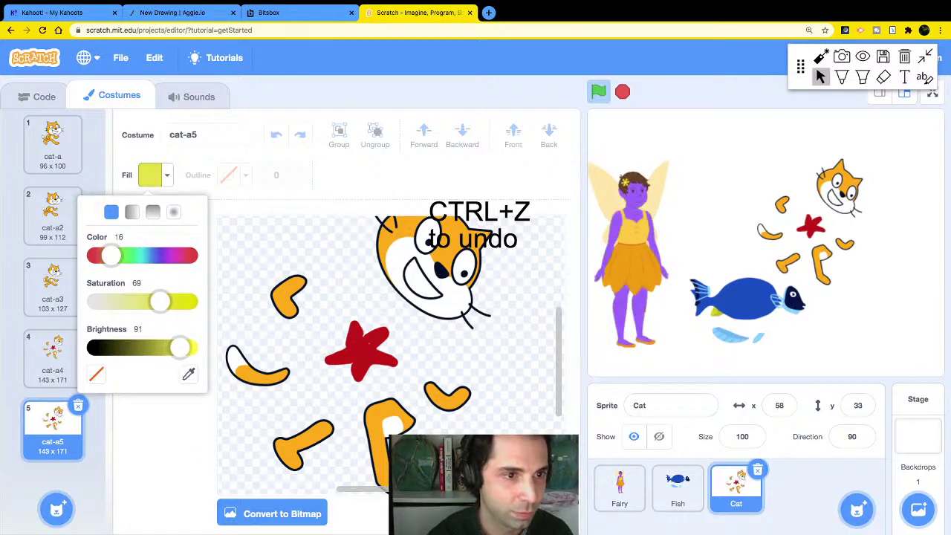
drag(109, 255, 109, 255)
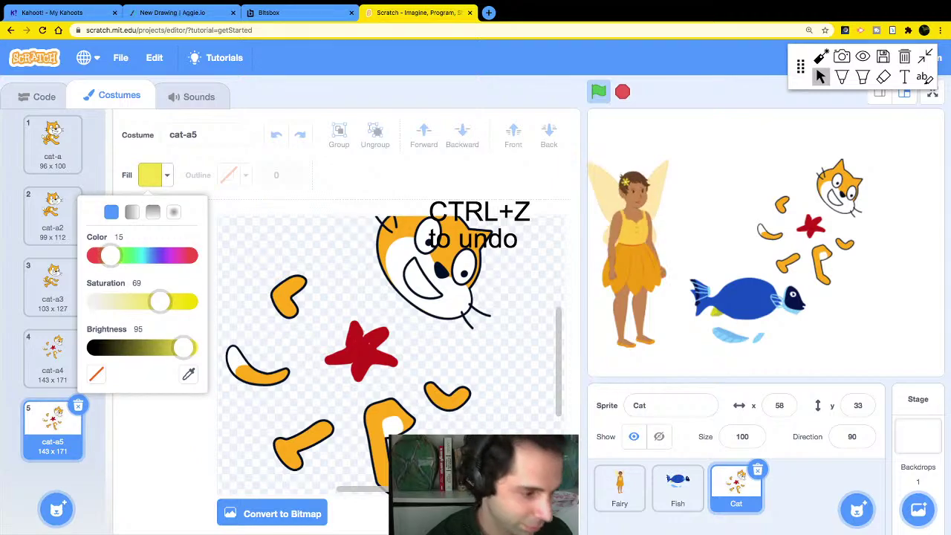
drag(159, 300, 180, 301)
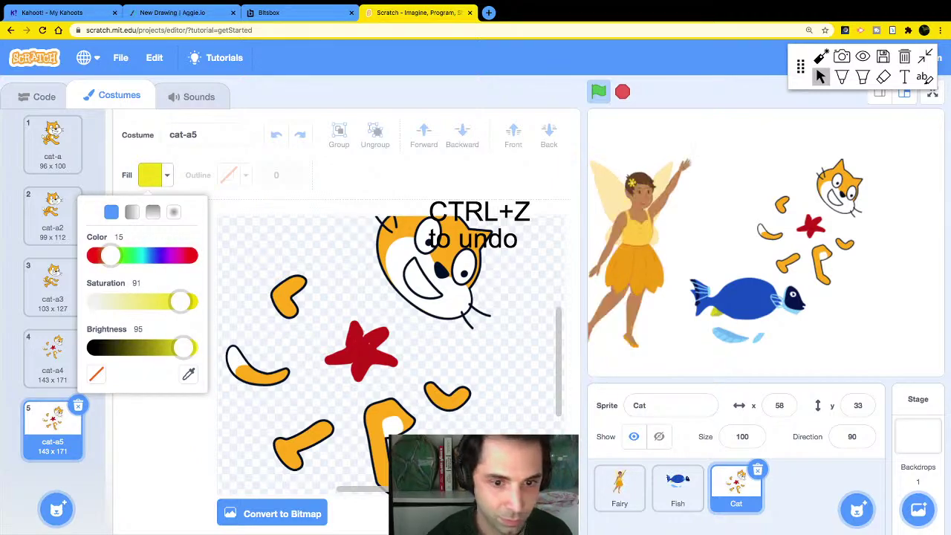
click(361, 350)
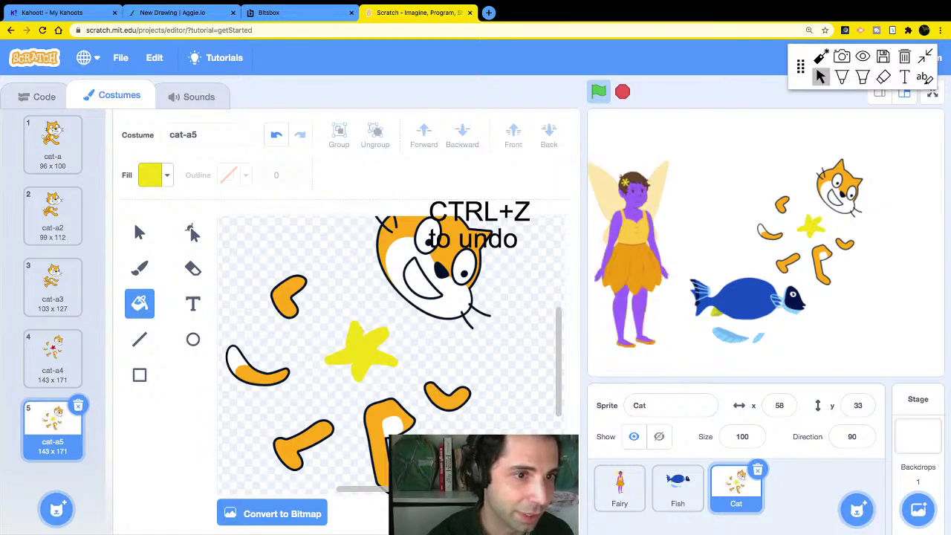
Paint a thick red outline around the yellow star in cat-a5 with the Brush, using Color 99.
click(140, 267)
click(149, 175)
drag(110, 228, 188, 228)
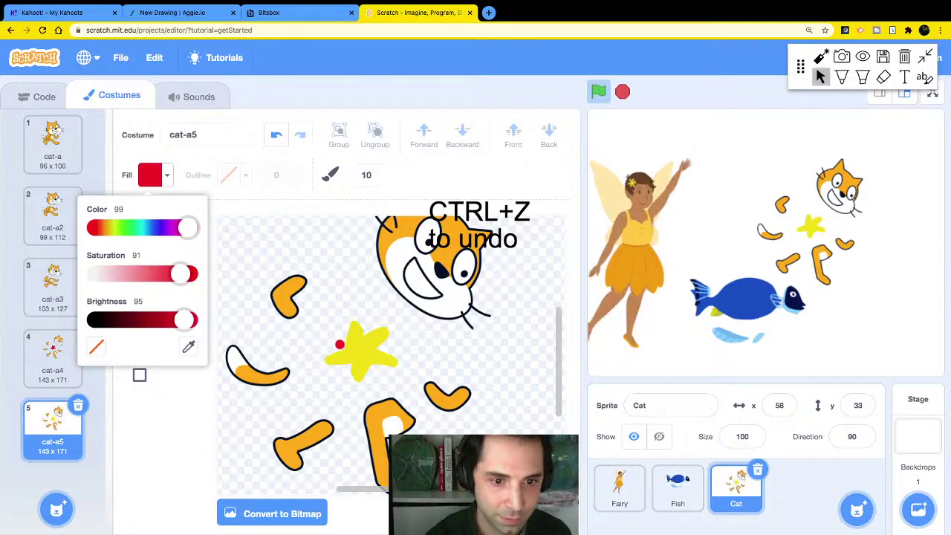
mouse_move(340, 347)
mouse_down()
mouse_move(352, 309)
mouse_move(366, 328)
mouse_move(388, 327)
mouse_up()
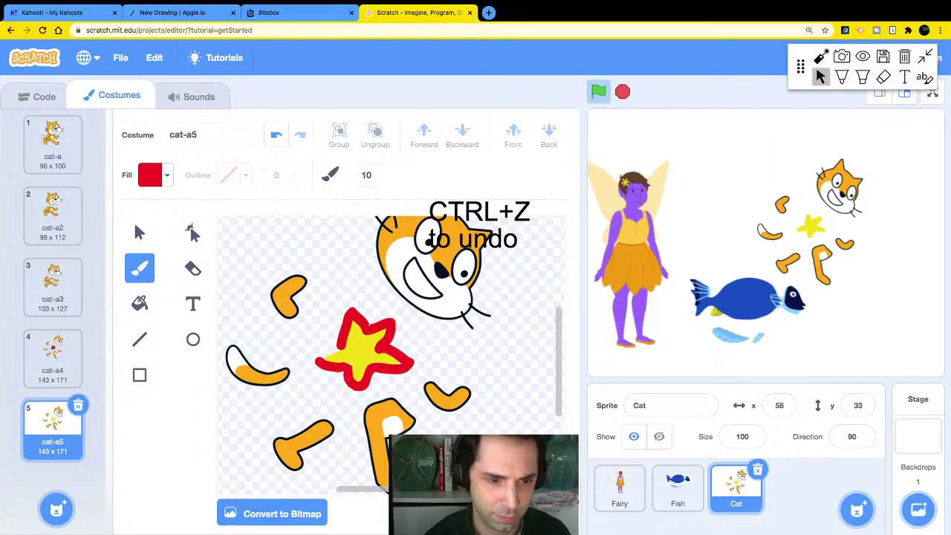
drag(320, 361, 331, 353)
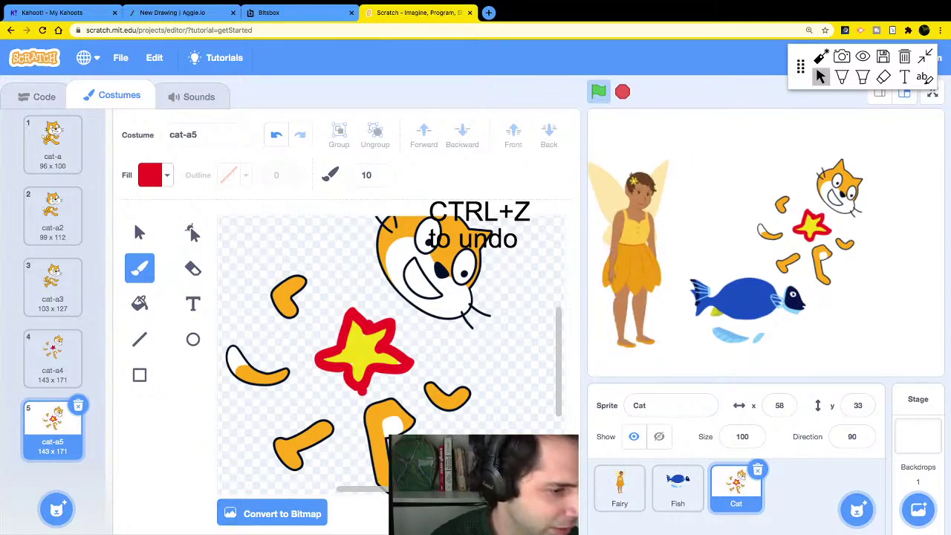
Duplicate the cat-a5 costume and fill the star's yellow centre with red in the copy.
mouse_move(56, 509)
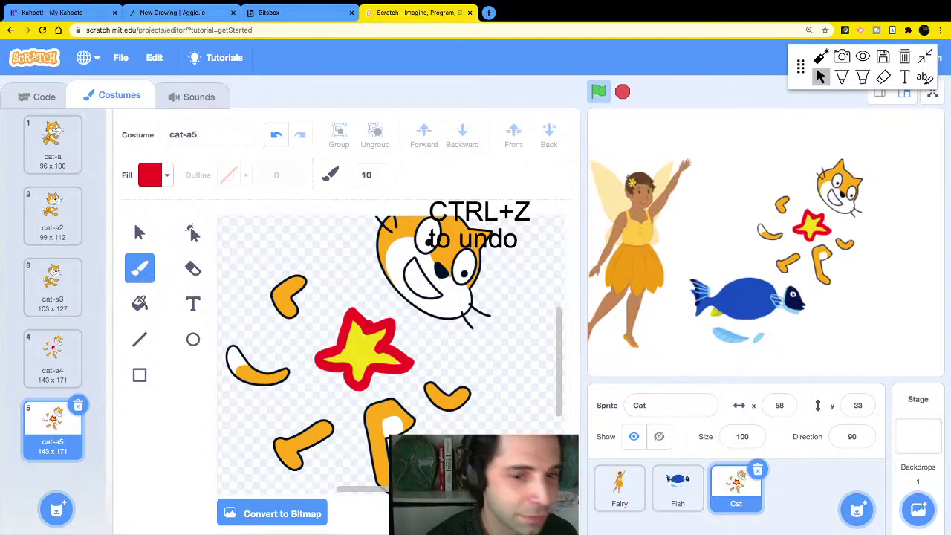
right_click(52, 428)
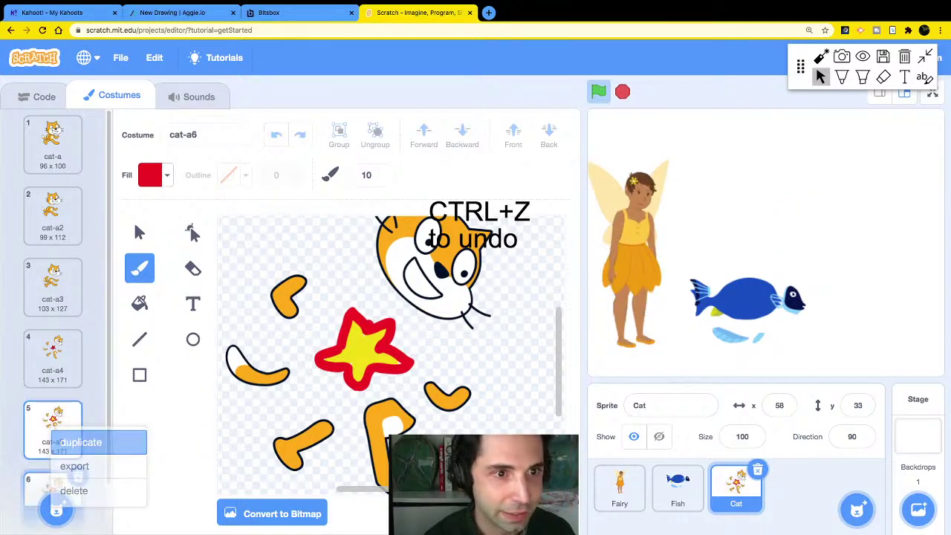
click(80, 442)
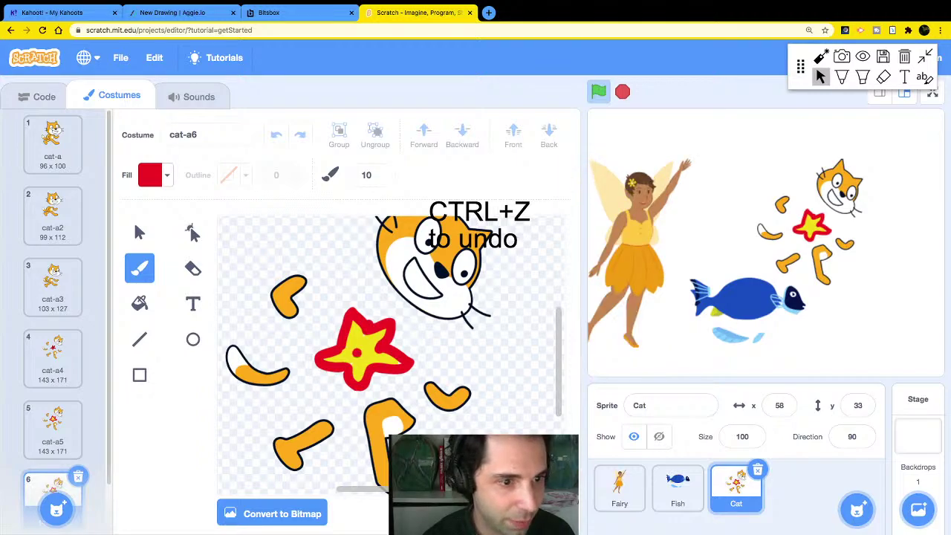
click(139, 303)
click(362, 350)
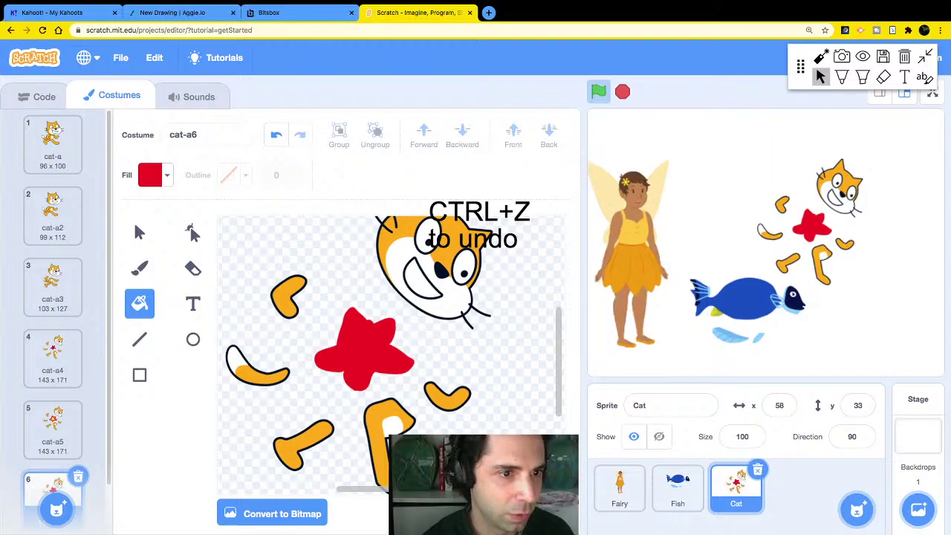
Paint a large jagged orange burst outline around the red star in cat-a6 with the Brush, using Color 7.
click(139, 268)
click(155, 175)
click(102, 227)
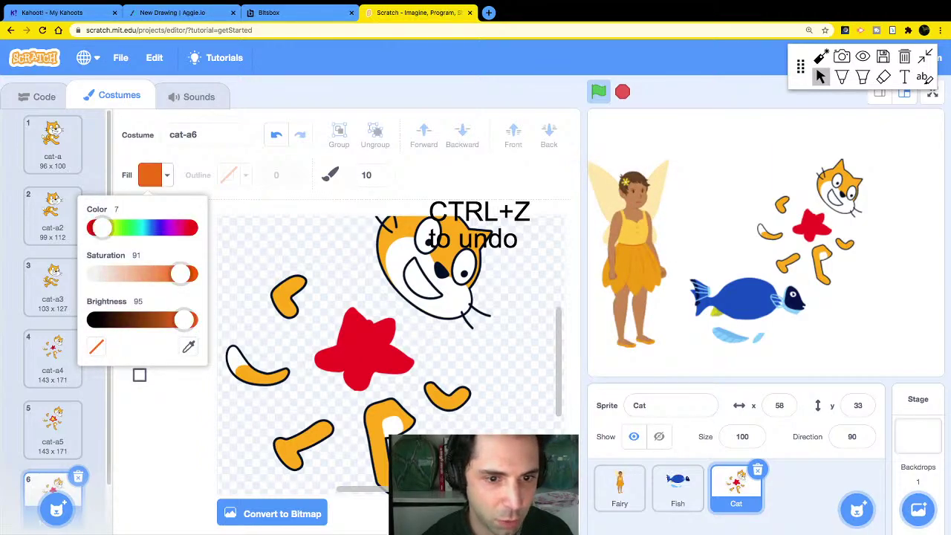
mouse_move(324, 324)
mouse_down()
mouse_move(348, 274)
mouse_move(375, 299)
mouse_move(410, 308)
mouse_move(437, 347)
mouse_move(506, 367)
mouse_move(405, 407)
mouse_move(379, 435)
mouse_move(355, 422)
mouse_move(312, 465)
mouse_move(311, 440)
mouse_move(241, 399)
mouse_move(281, 362)
mouse_move(242, 331)
mouse_move(328, 325)
mouse_up()
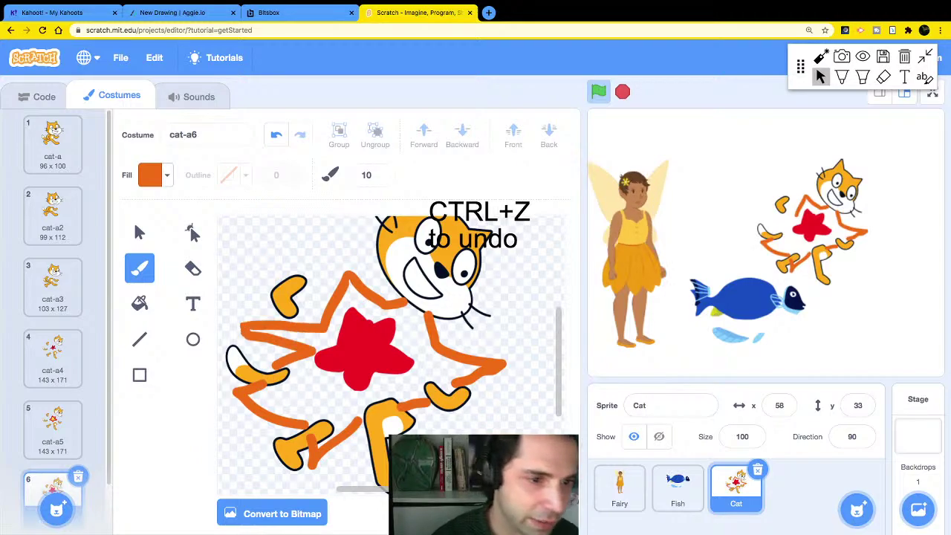
Add the purple text "BOOM!" over the red star in cat-a6.
key(t)
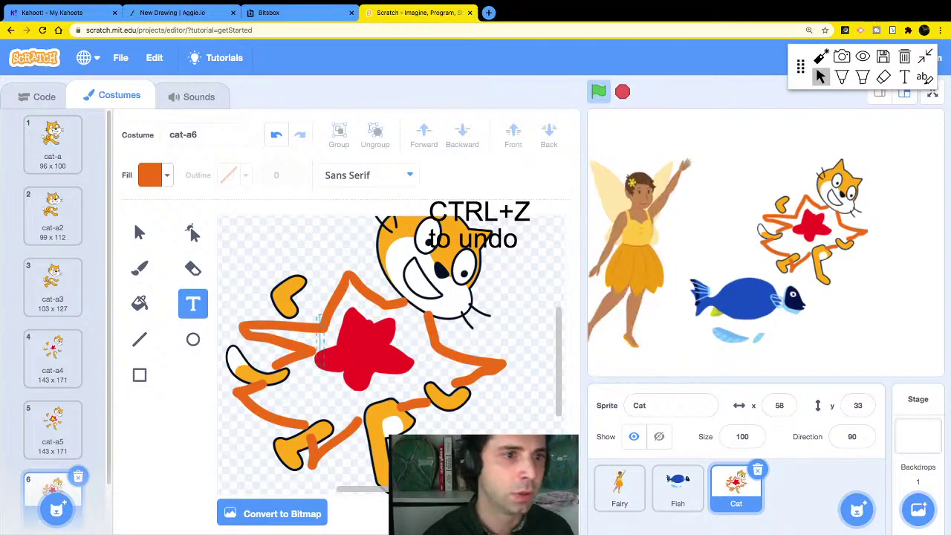
click(151, 175)
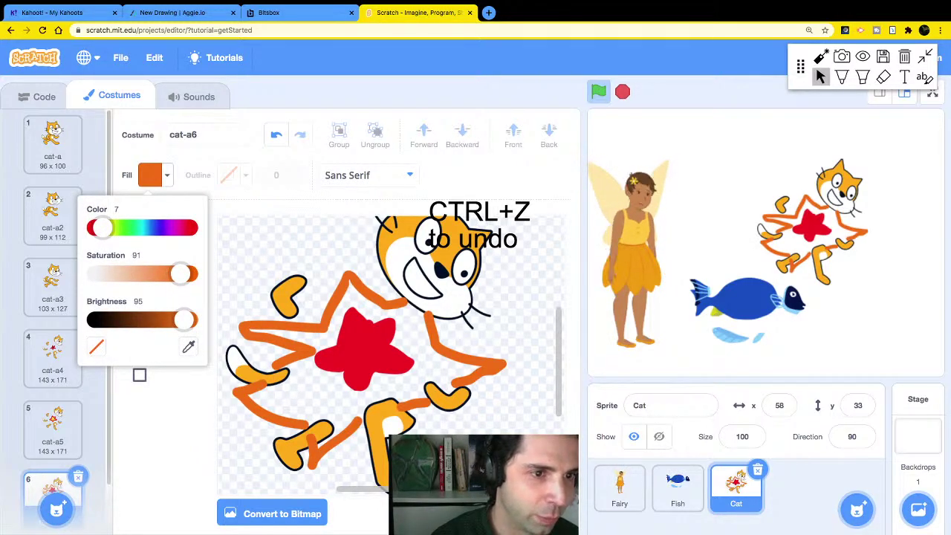
drag(102, 227, 164, 228)
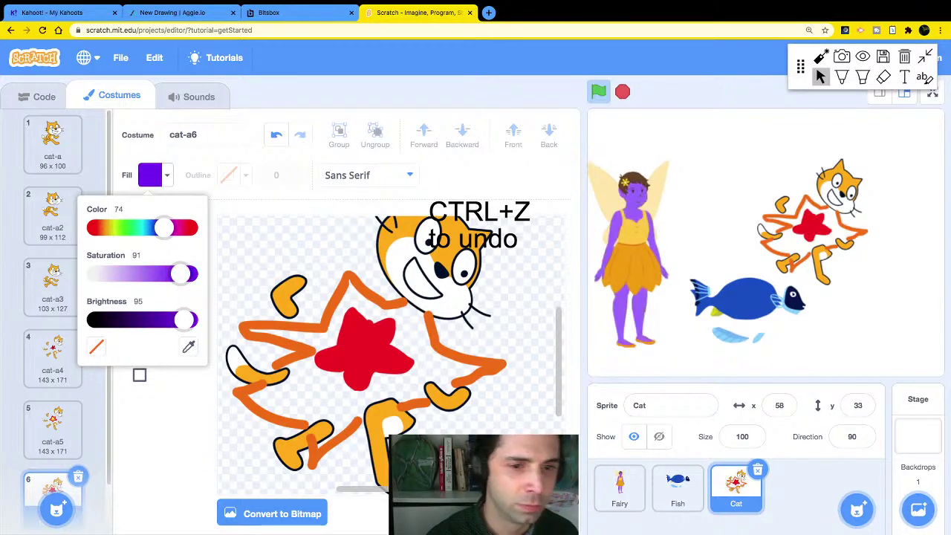
click(332, 332)
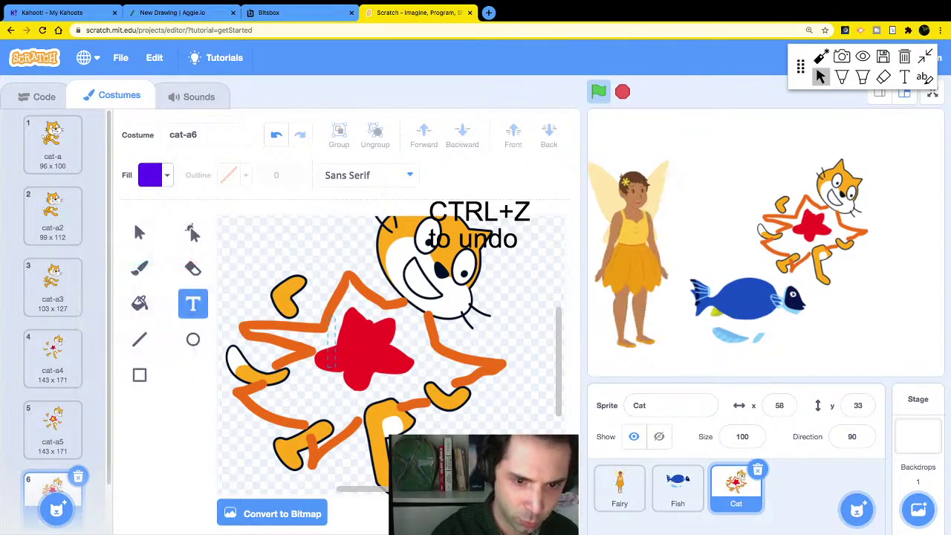
text(BOOM!)
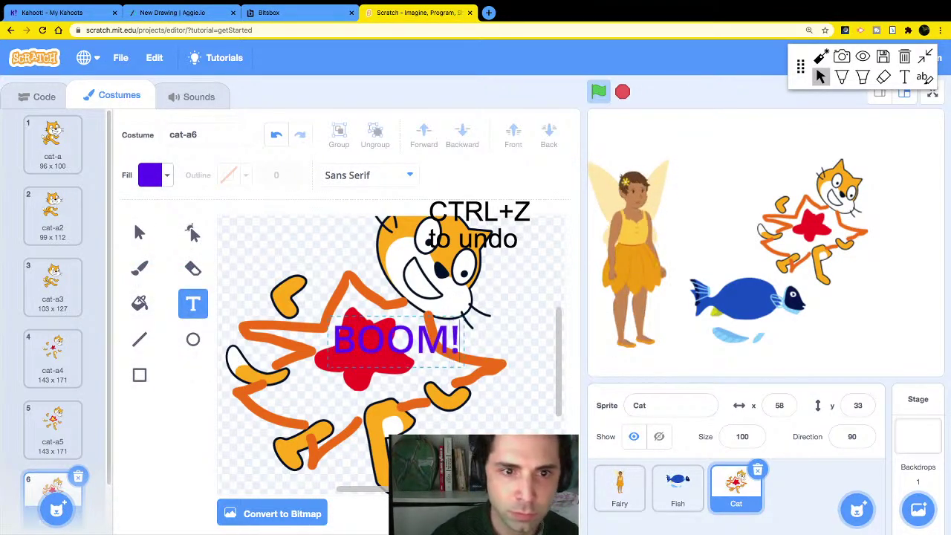
Set the BOOM! text to the Marker font and centre it over the red star.
click(368, 174)
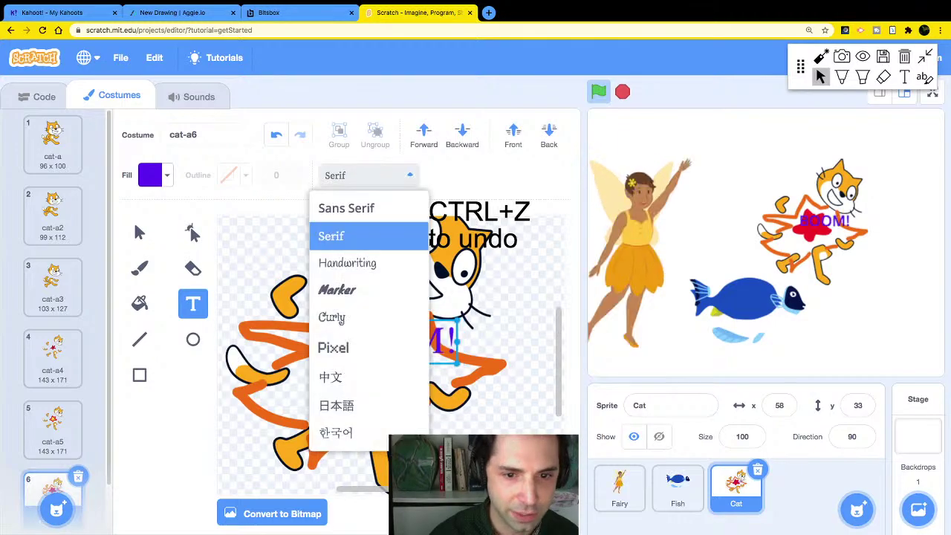
click(336, 290)
drag(369, 340, 370, 357)
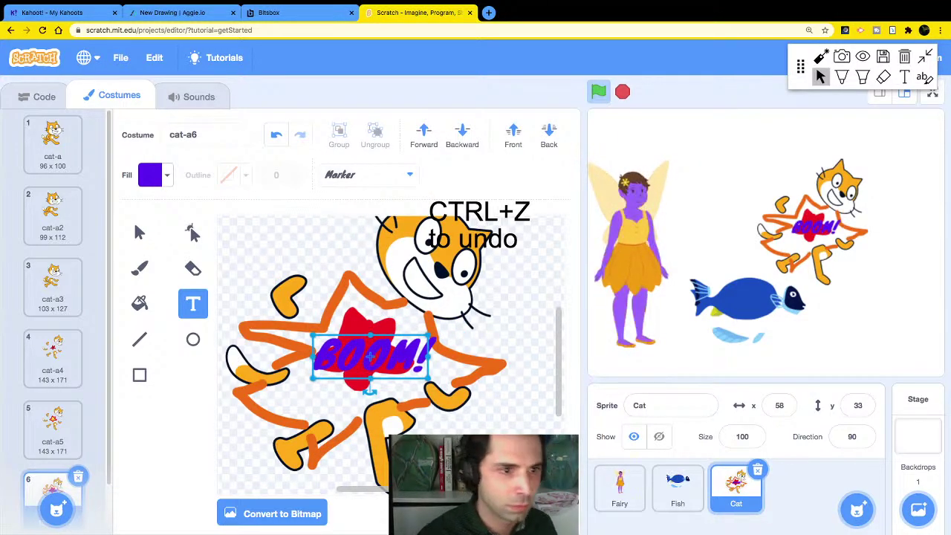
Move the cat's head, arms, legs and tail in cat-a6 outward, away from the orange burst outline.
click(139, 232)
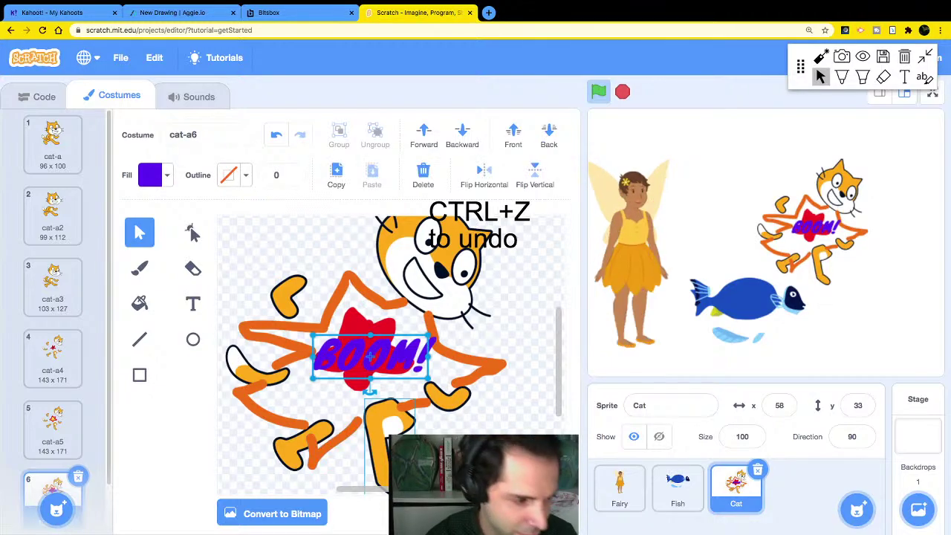
drag(390, 420, 404, 449)
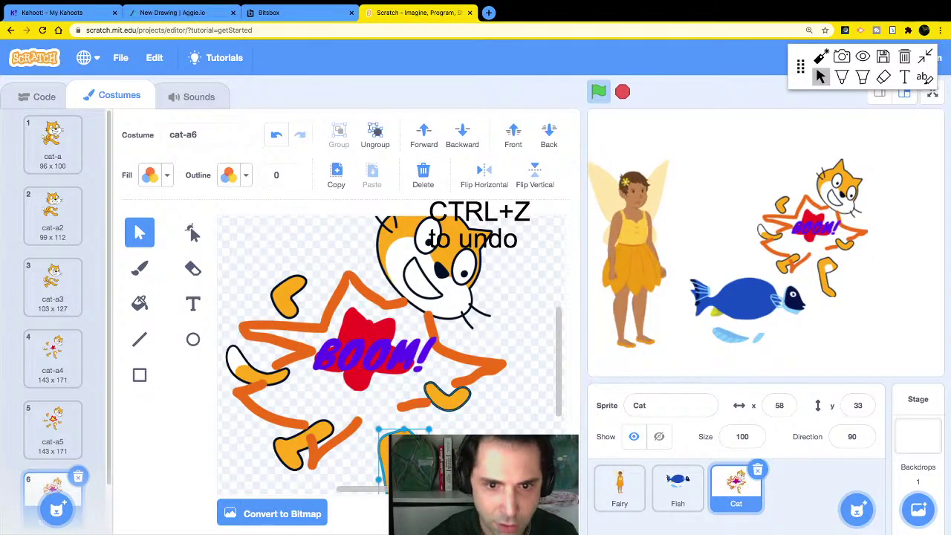
drag(447, 396, 498, 417)
drag(460, 297, 481, 292)
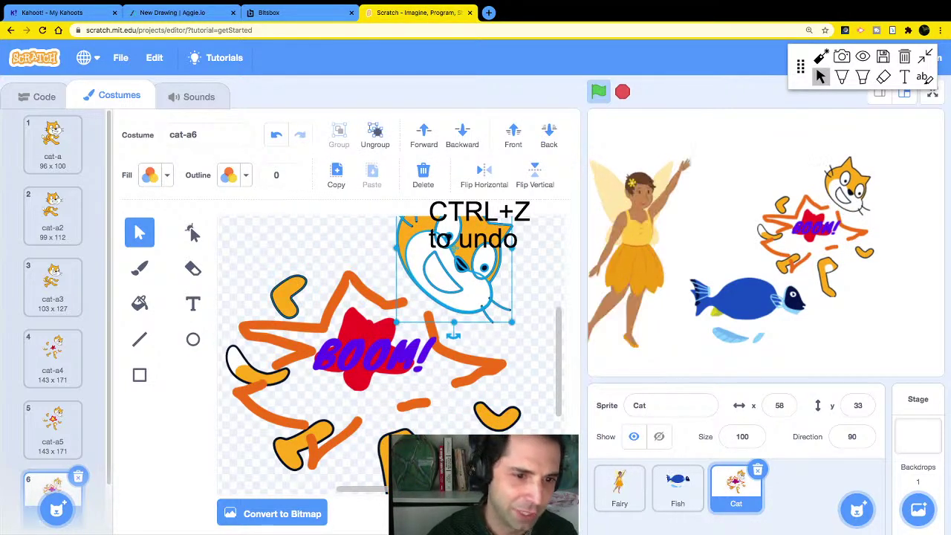
drag(289, 296, 276, 287)
drag(257, 366, 234, 347)
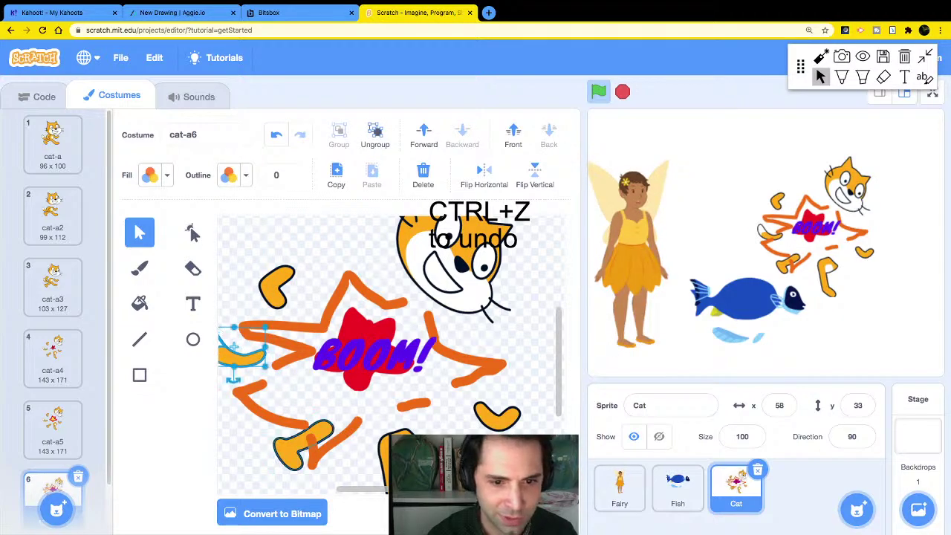
drag(304, 445, 262, 468)
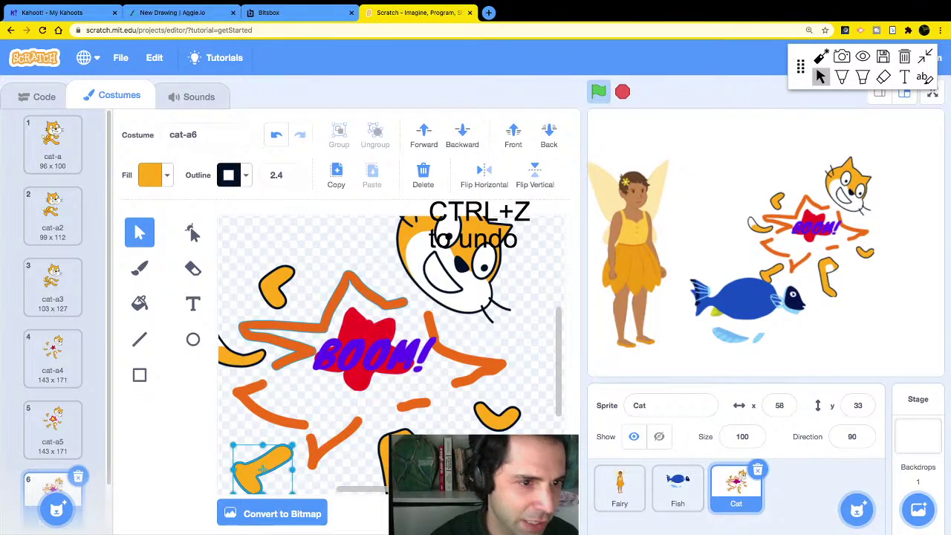
Close the gaps in the burst outline of cat-a6 with size 10 Brush strokes in lighter orange, Color 11.
key(b)
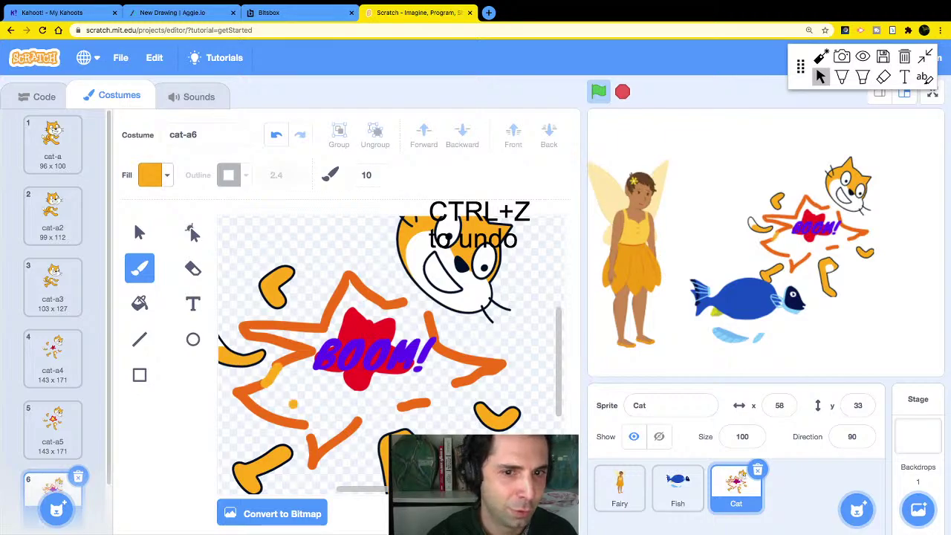
click(153, 174)
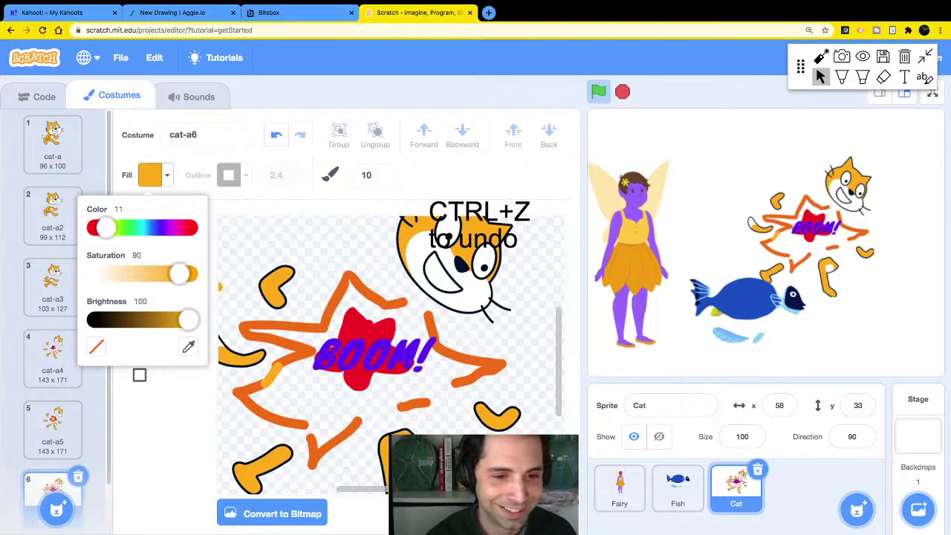
mouse_move(306, 427)
mouse_down()
mouse_move(311, 436)
mouse_move(454, 385)
mouse_up()
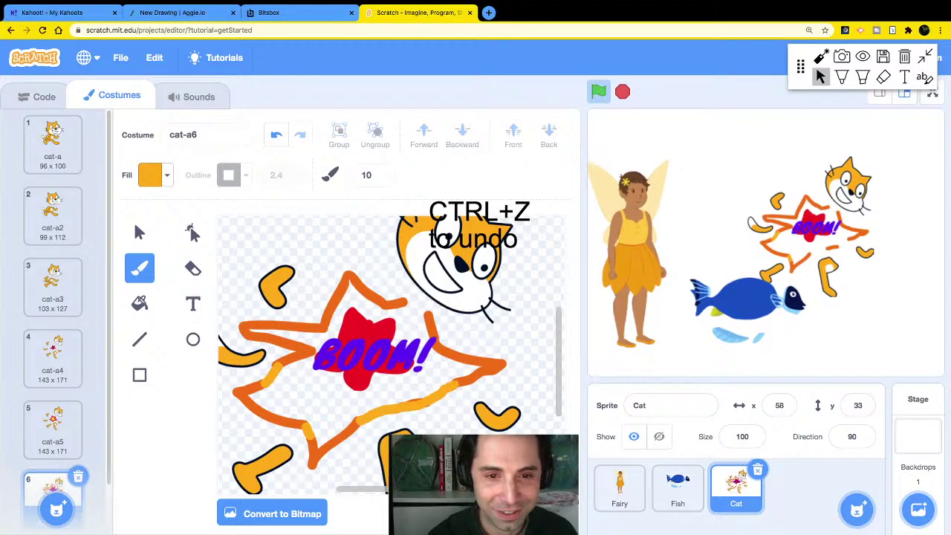
mouse_move(425, 315)
mouse_down()
mouse_move(418, 297)
mouse_move(407, 300)
mouse_up()
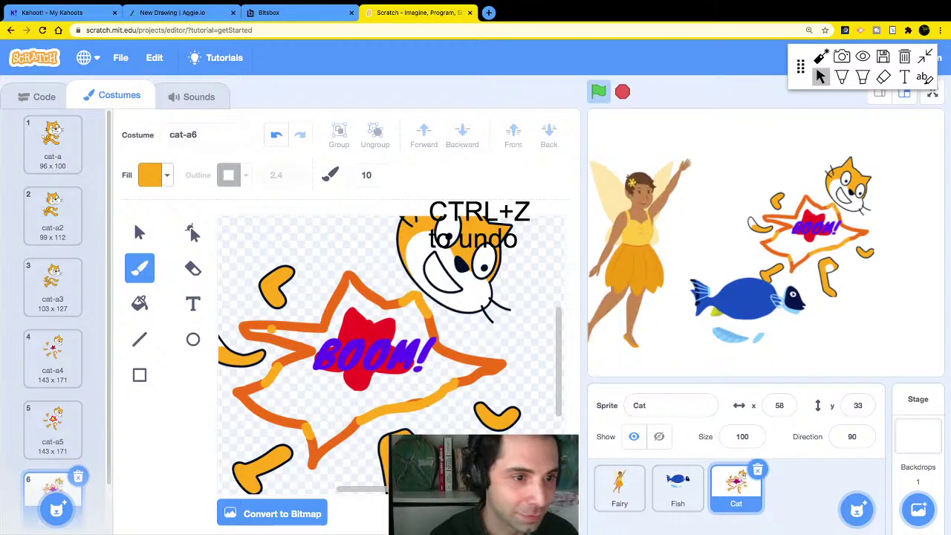
key(f)
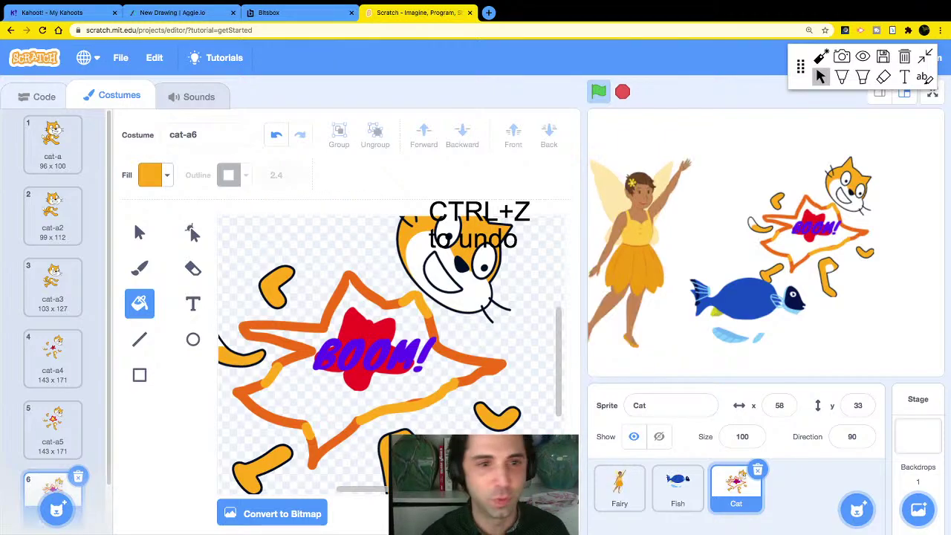
Start a script for the Cat sprite with a "when space key pressed" event block.
click(37, 96)
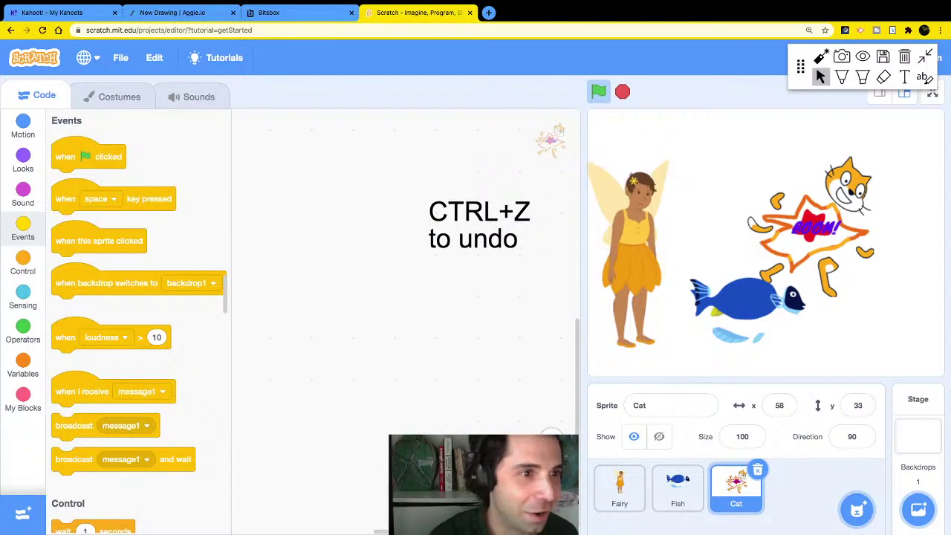
drag(75, 156, 137, 189)
mouse_move(82, 199)
mouse_down()
mouse_move(262, 196)
mouse_move(277, 278)
mouse_move(281, 180)
mouse_up()
click(904, 57)
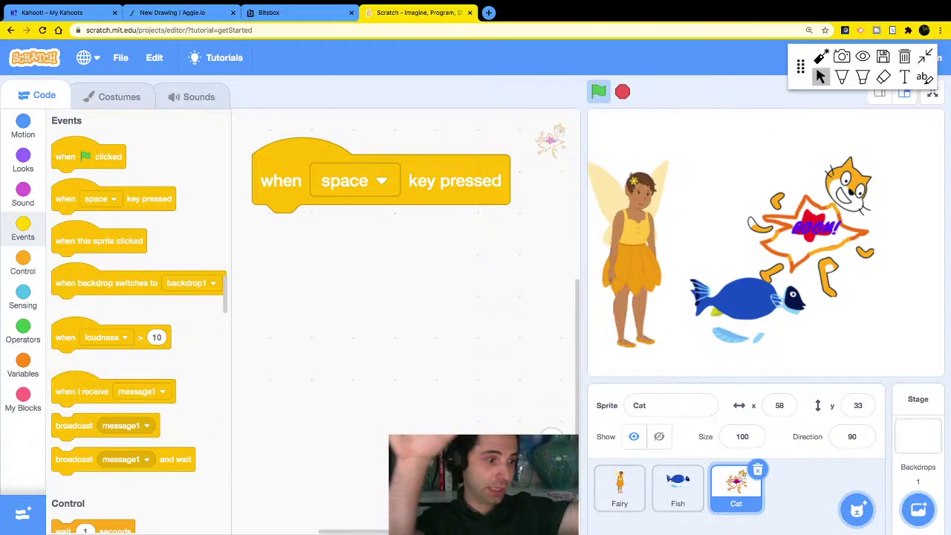
key(space)
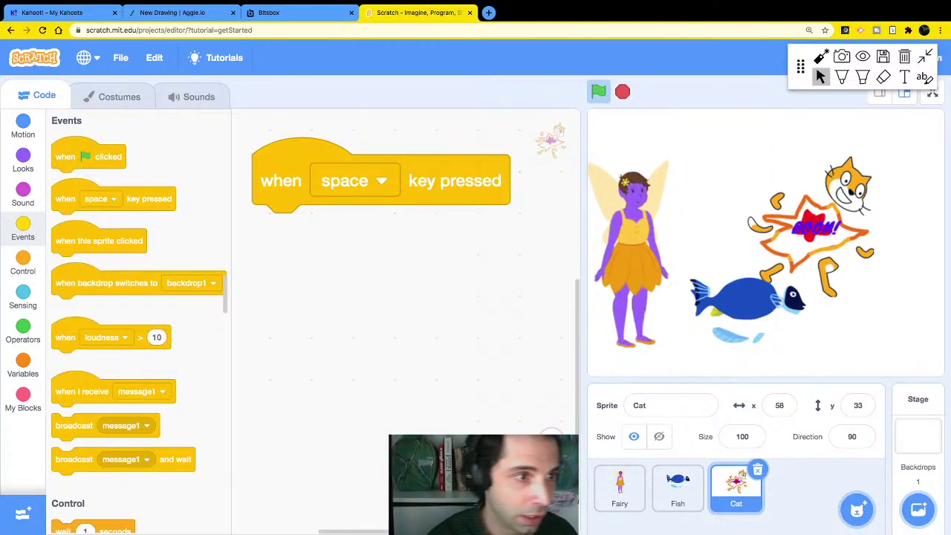
Attach a "switch costume to" block under the space key event and set it to cat-a.
click(23, 160)
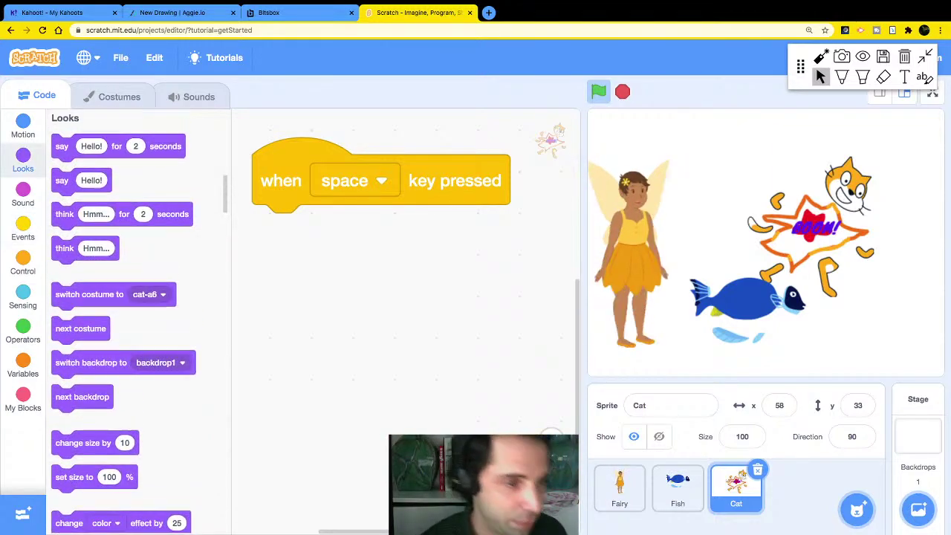
scroll(122, 297, down, 3)
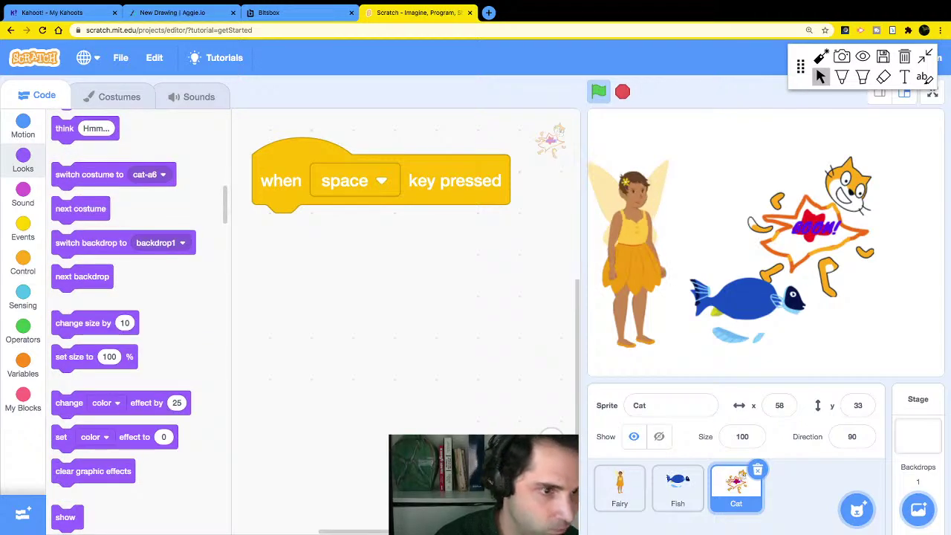
scroll(122, 319, down, 1)
scroll(122, 319, up, 1)
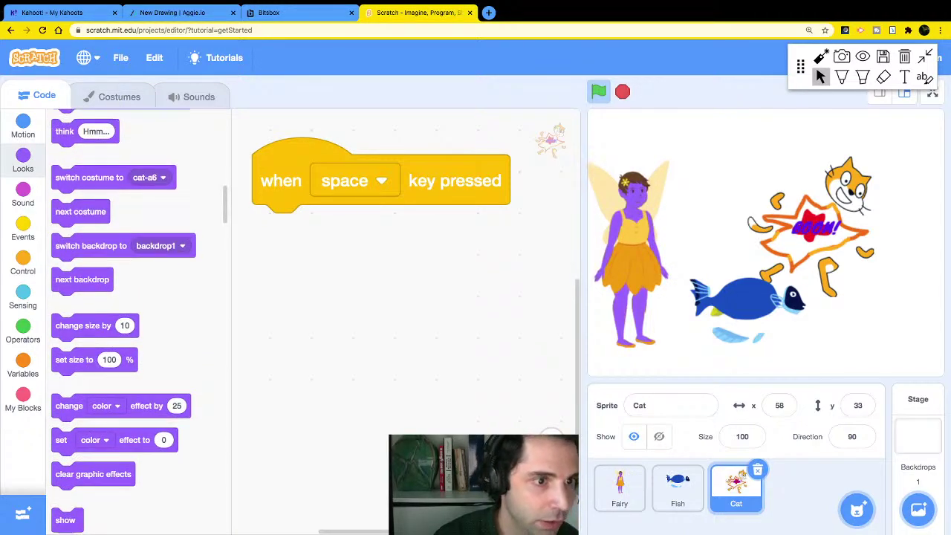
scroll(122, 319, up, 1)
drag(73, 198, 264, 237)
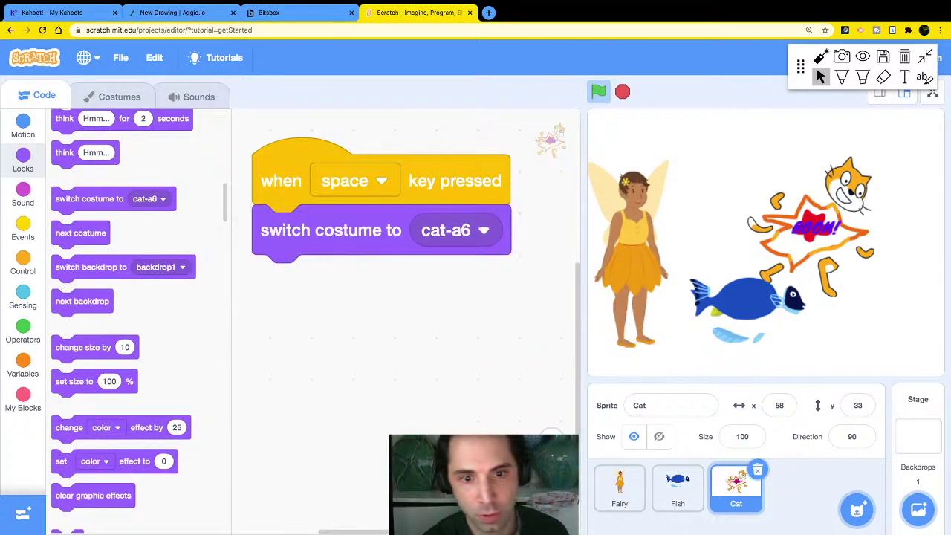
click(453, 230)
click(434, 280)
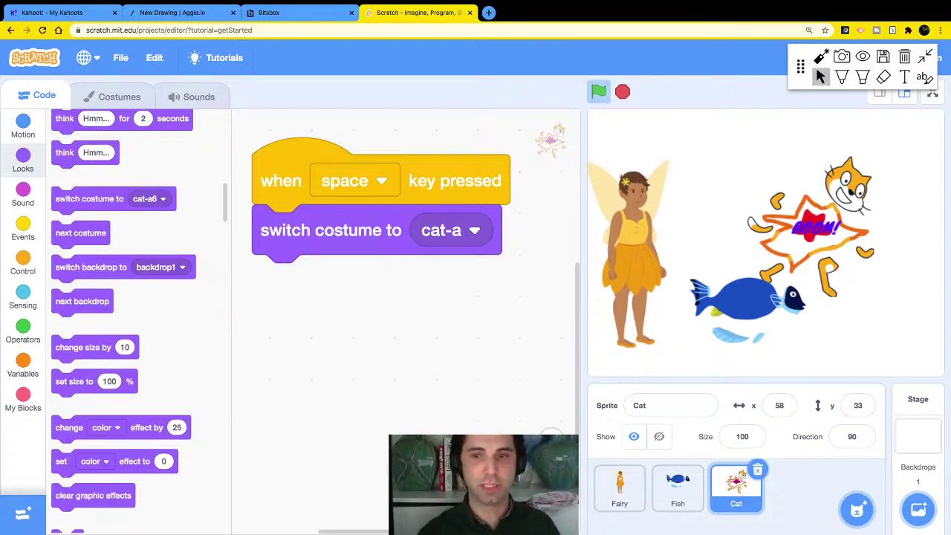
Trigger the space key script to test the switch to the cat-a costume.
key(space)
key(space)
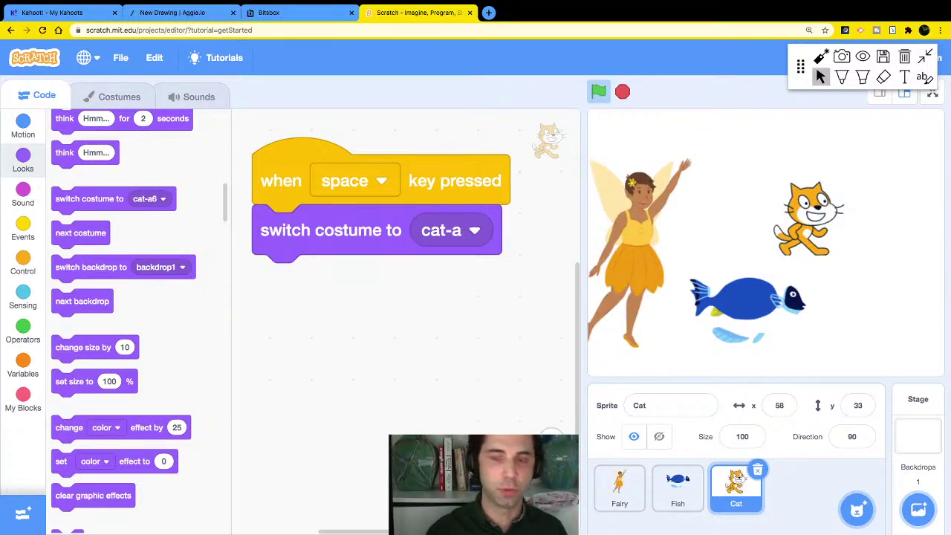
key(space)
key(space)
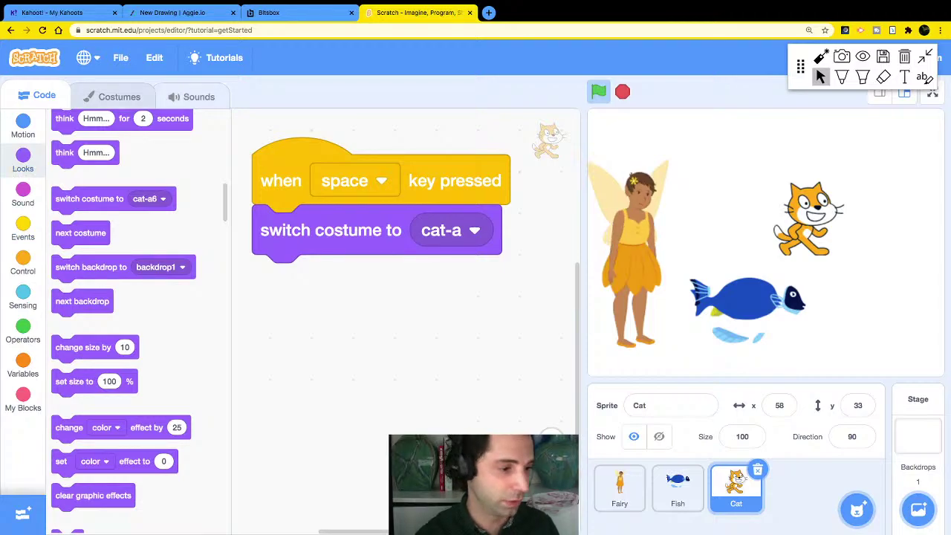
Check the cat's list of costumes and attach a repeat loop set to 6 below the costume switch.
click(118, 96)
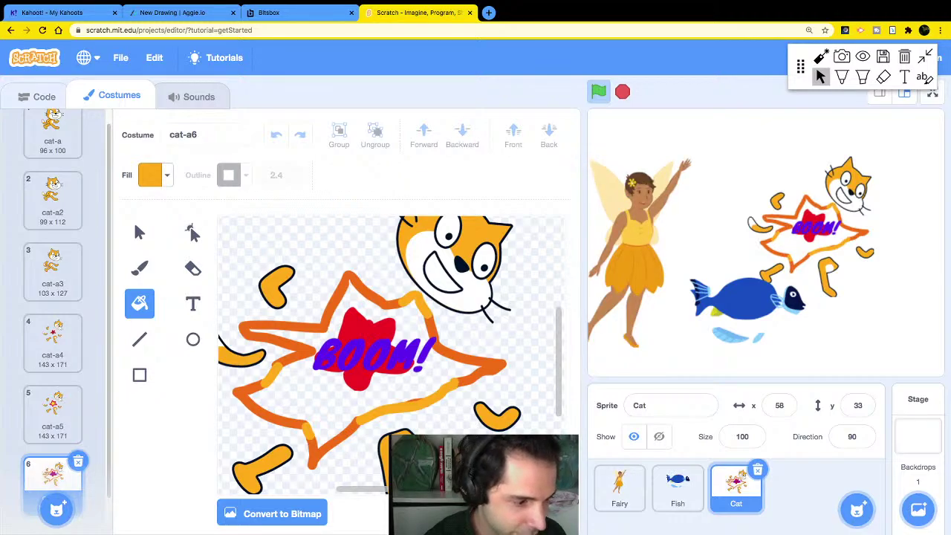
click(36, 96)
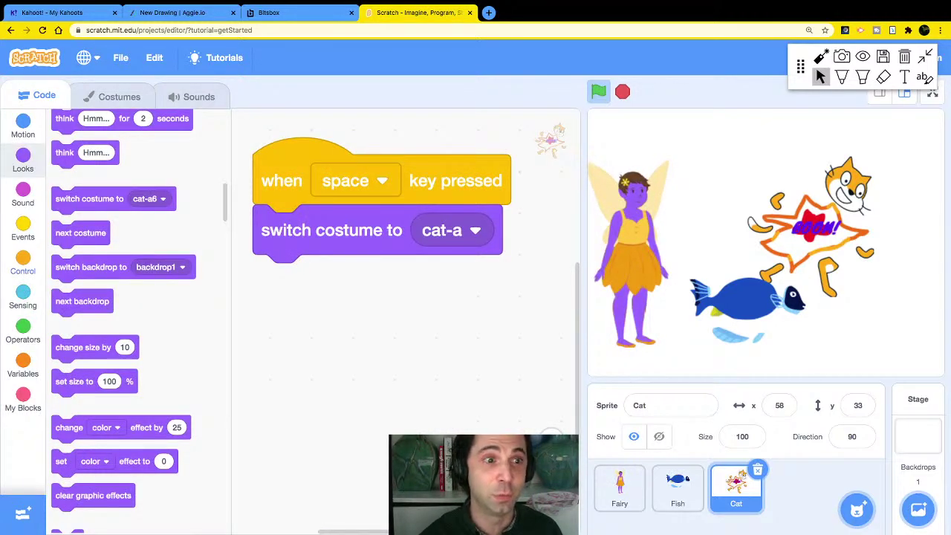
click(22, 263)
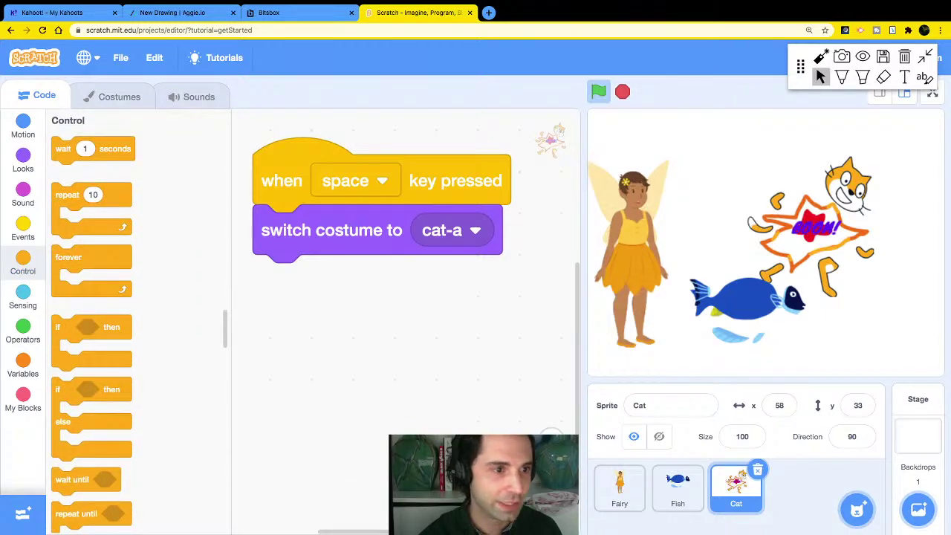
click(115, 97)
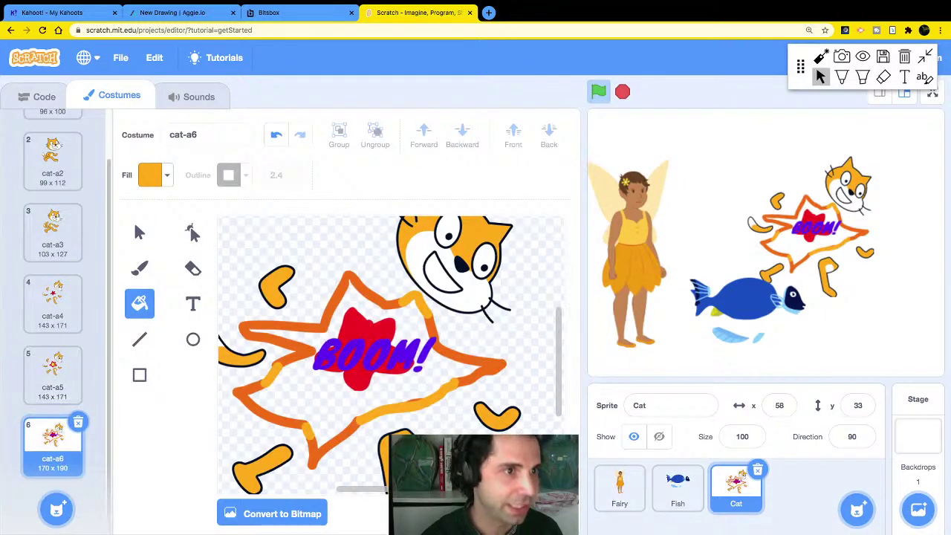
click(43, 95)
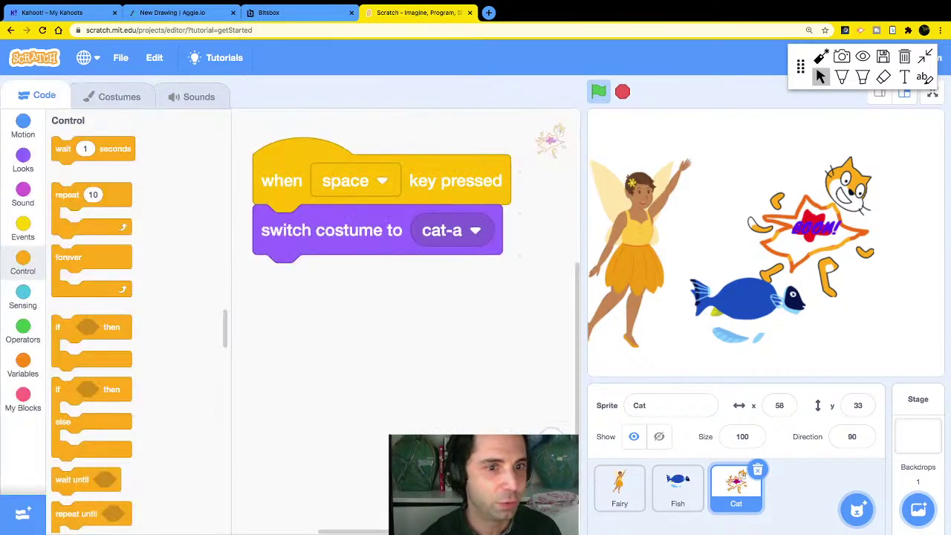
drag(63, 195, 241, 279)
click(339, 281)
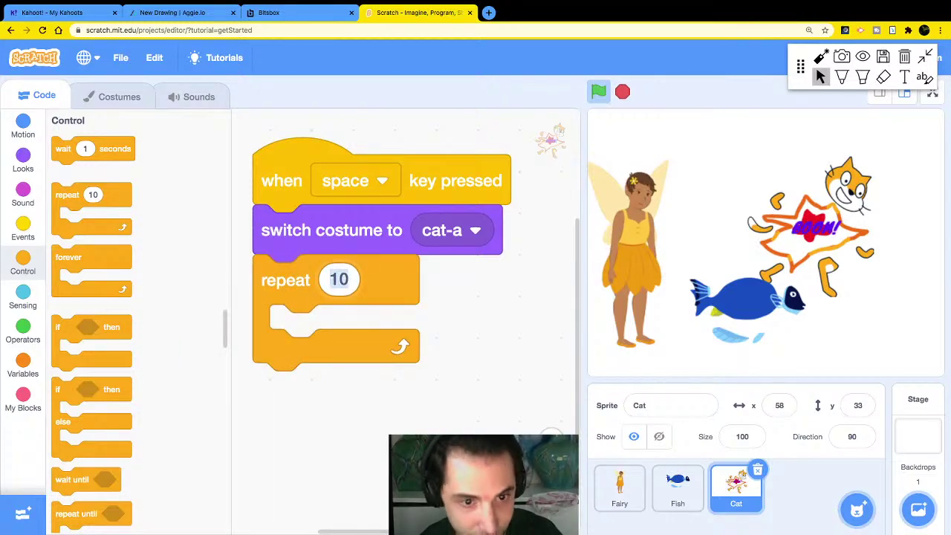
text(6)
key(Return)
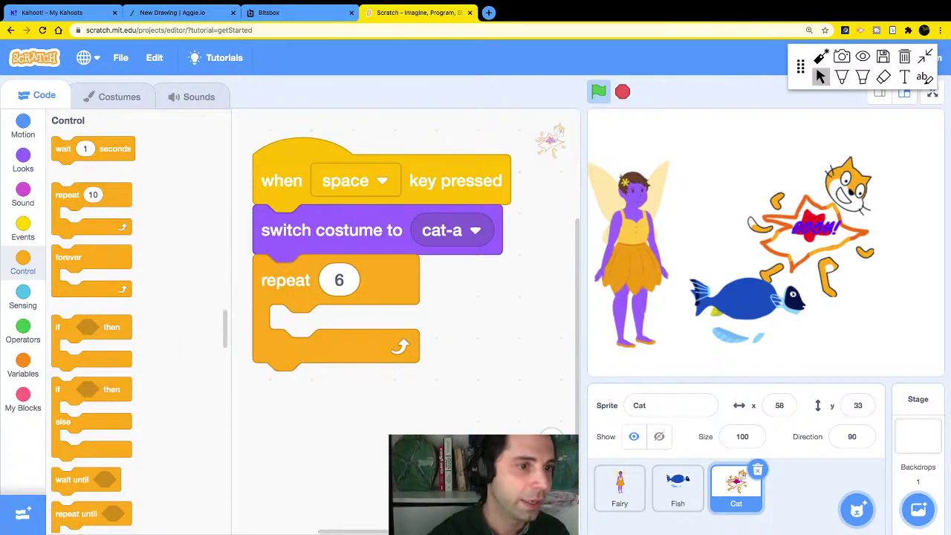
Place "next costume" and "wait 1 seconds" blocks inside the repeat loop, and run the space key script.
click(23, 160)
drag(81, 332, 329, 331)
click(22, 264)
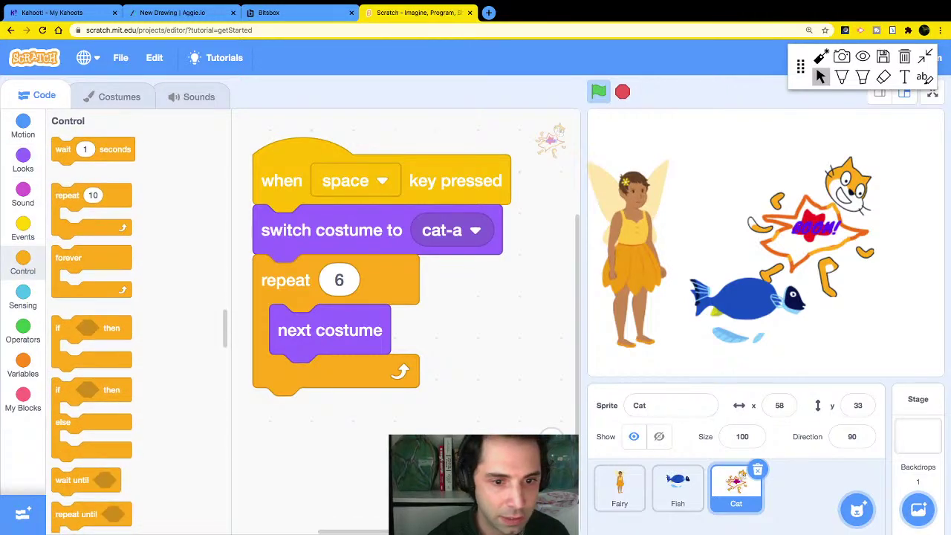
drag(63, 149, 286, 379)
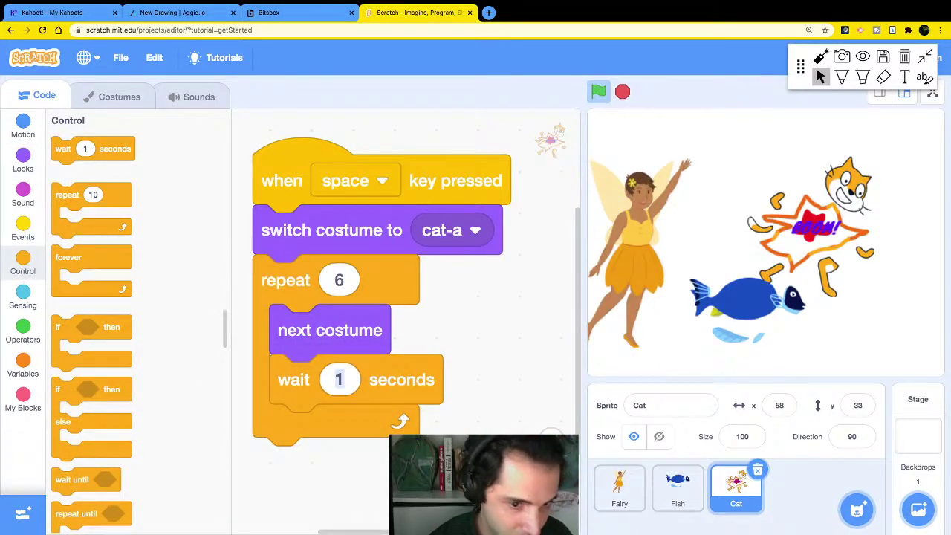
click(339, 380)
key(Return)
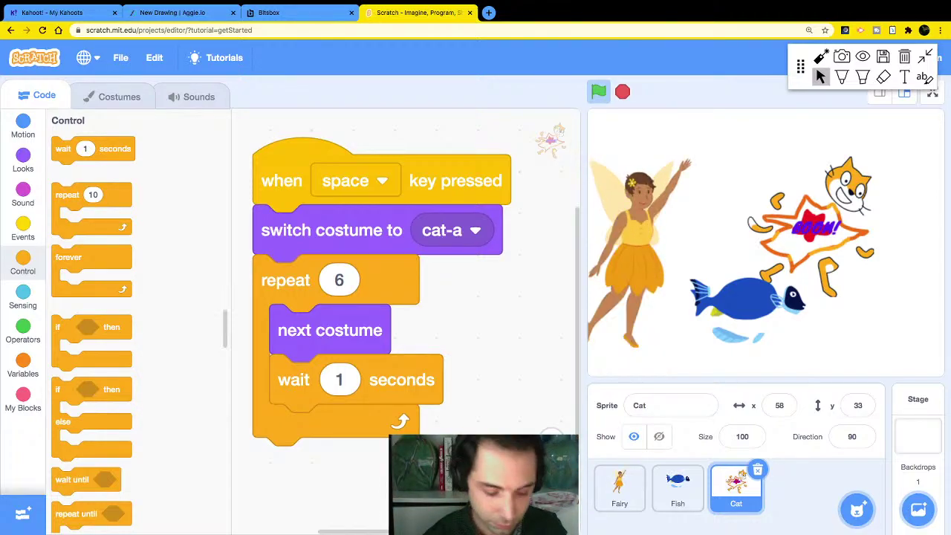
key(space)
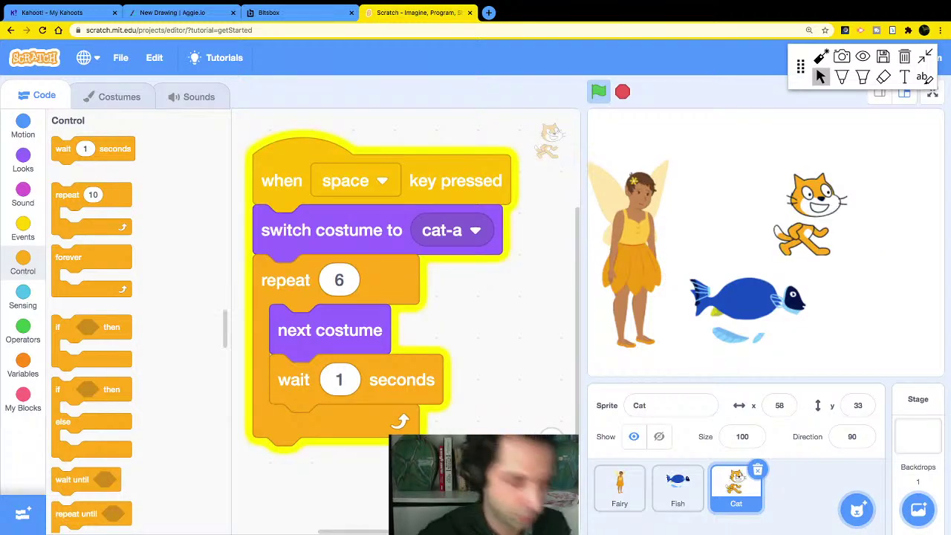